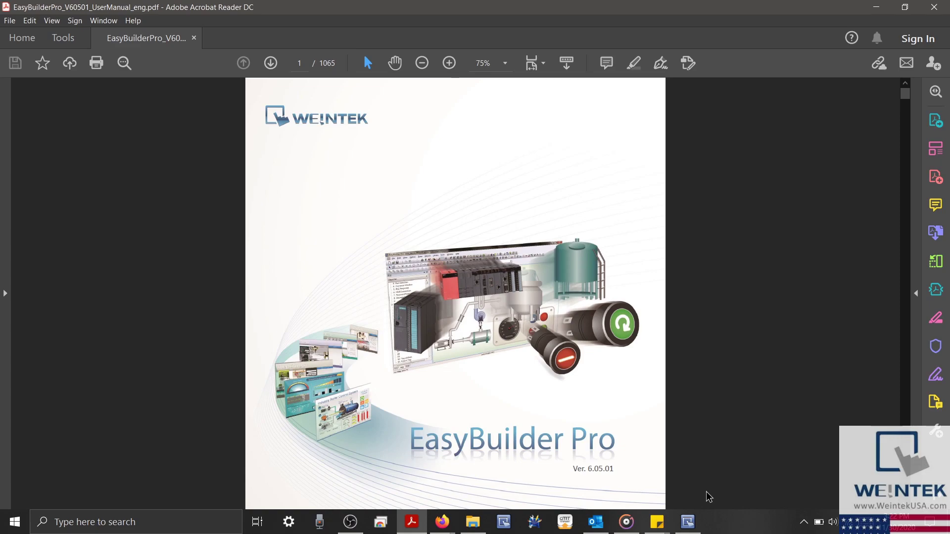
Switch from the Acrobat Reader manual to the Recipe Demo project in EasyBuilder Pro.
{"action": "left_click", "coordinate": [693, 521]}
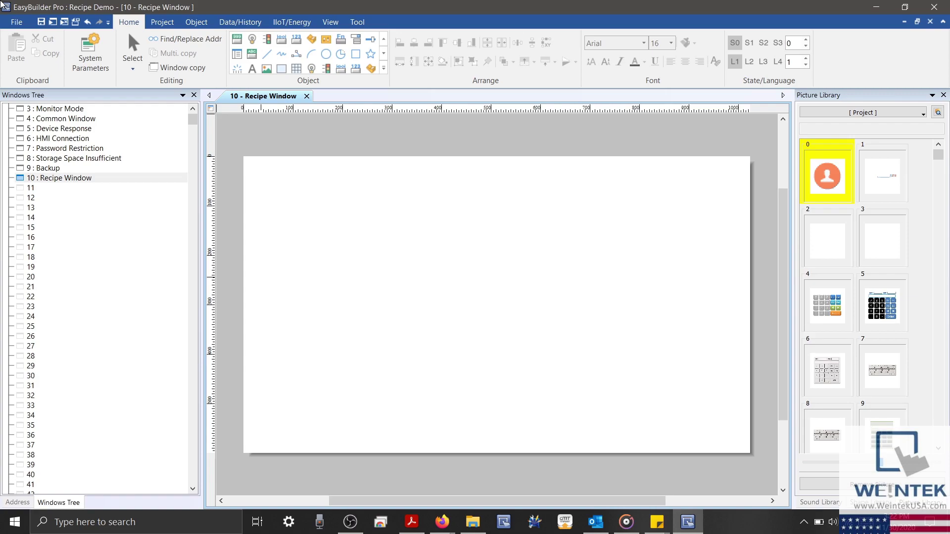
{"action": "left_click", "coordinate": [15, 22]}
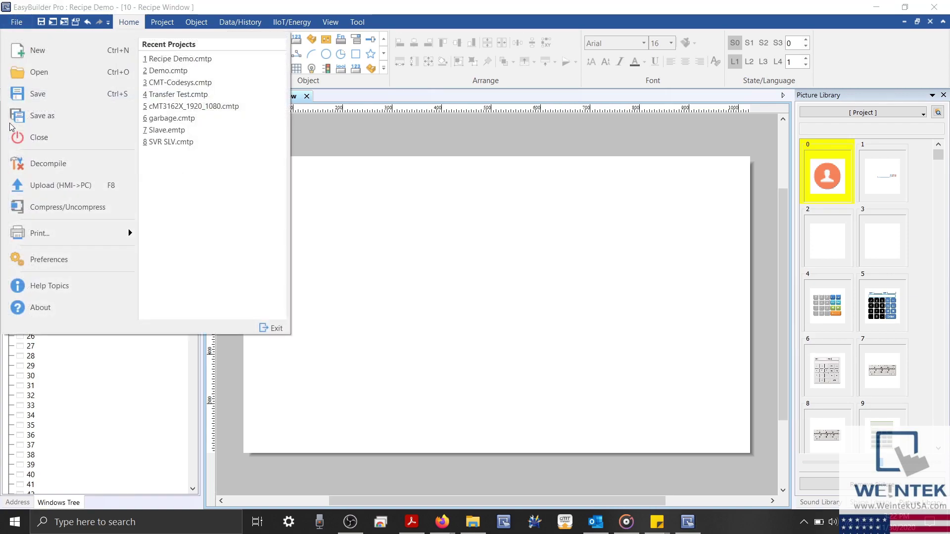
{"action": "left_click", "coordinate": [11, 308]}
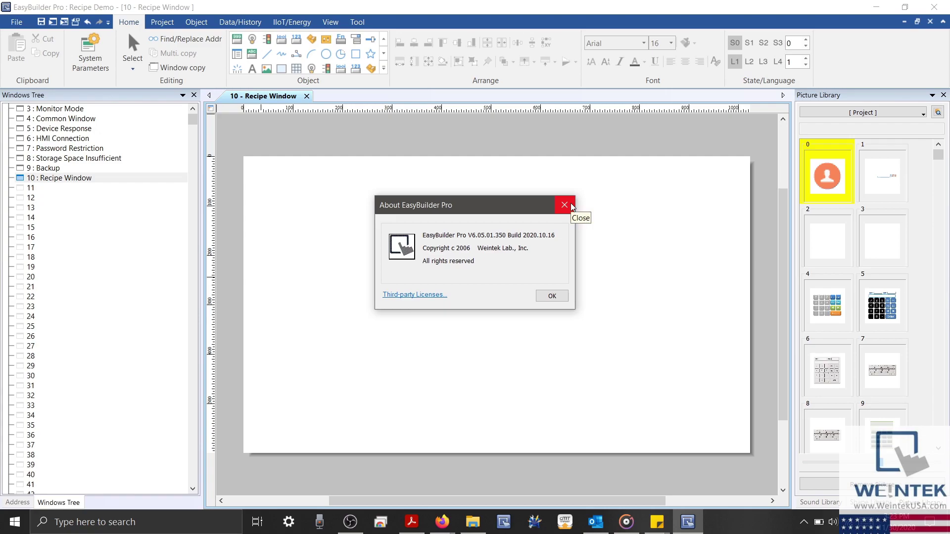
{"action": "left_click", "coordinate": [572, 207]}
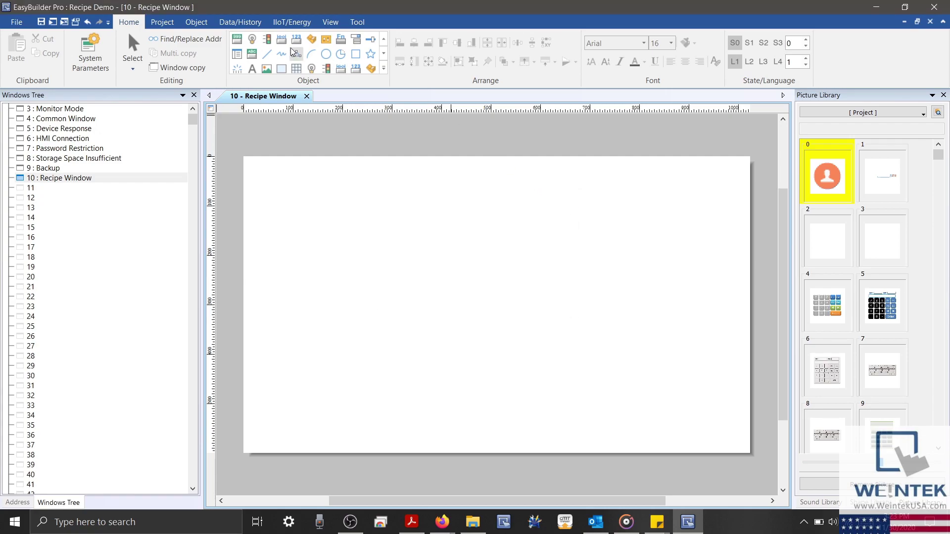
Open the Recipe Database from Data/History and add a recipe named RecipeDemo.
{"action": "left_click", "coordinate": [239, 19]}
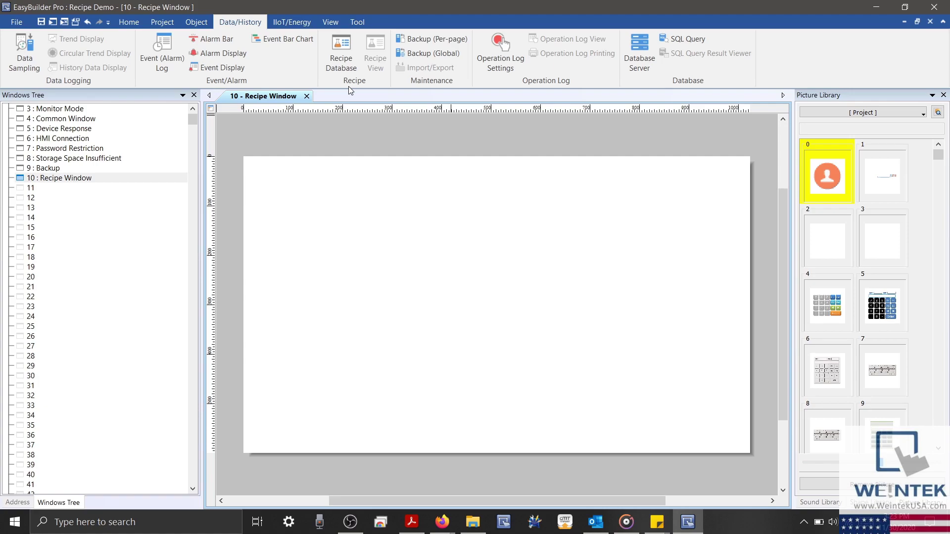
{"action": "left_click", "coordinate": [345, 50]}
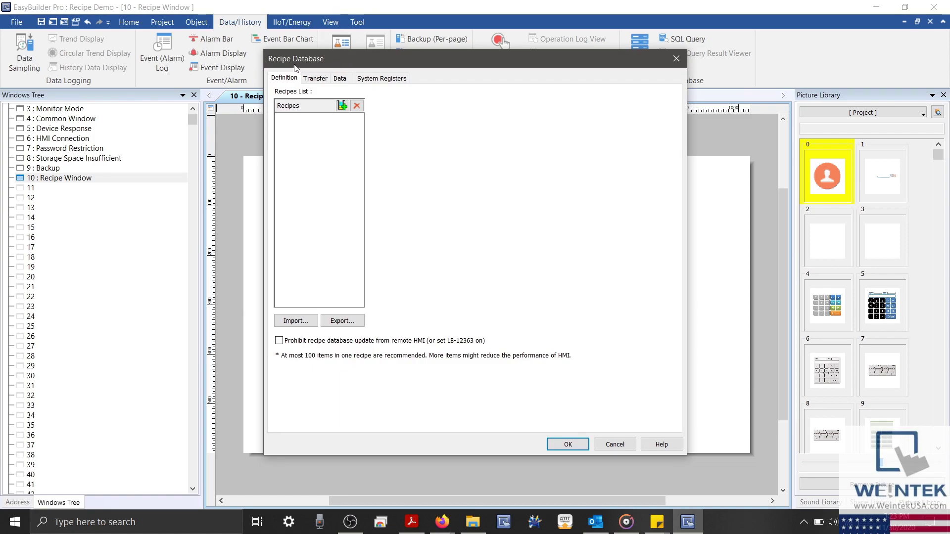
{"action": "left_click", "coordinate": [341, 106]}
{"action": "left_click", "coordinate": [341, 108]}
{"action": "type", "text": "ABC123"}
{"action": "key", "text": "BackSpace"}
{"action": "key", "text": "BackSpace"}
{"action": "key", "text": "BackSpace"}
{"action": "key", "text": "BackSpace"}
{"action": "key", "text": "BackSpace"}
{"action": "key", "text": "BackSpace"}
{"action": "type", "text": "RecipeDemo"}
{"action": "key", "text": "Return"}
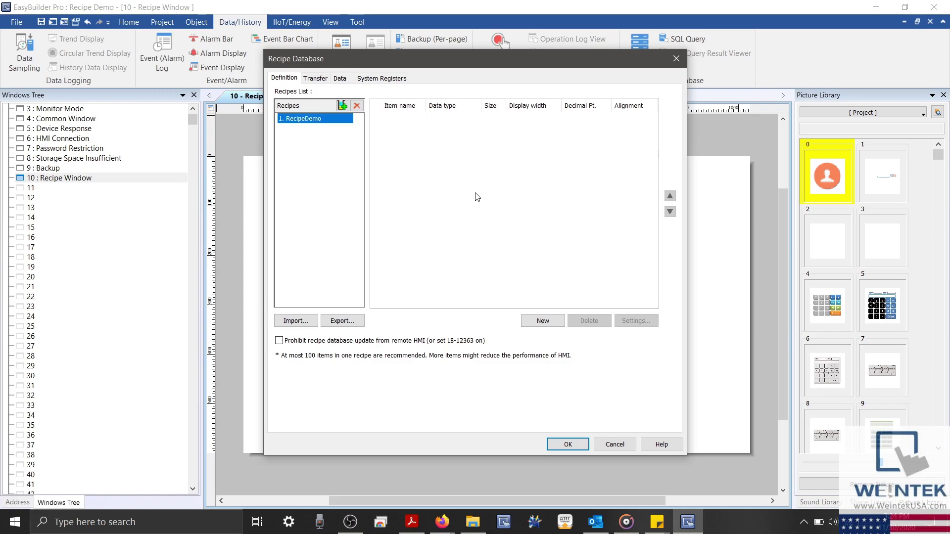
Add a recipe item named Part with ASCII data type and size 5.
{"action": "left_click", "coordinate": [533, 322]}
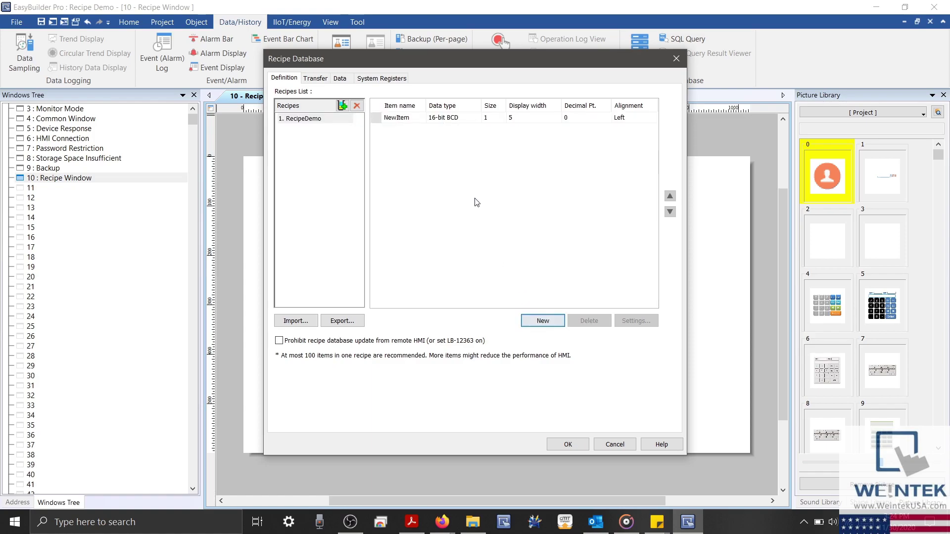
{"action": "left_click", "coordinate": [418, 115]}
{"action": "left_click", "coordinate": [418, 115]}
{"action": "type", "text": "Part"}
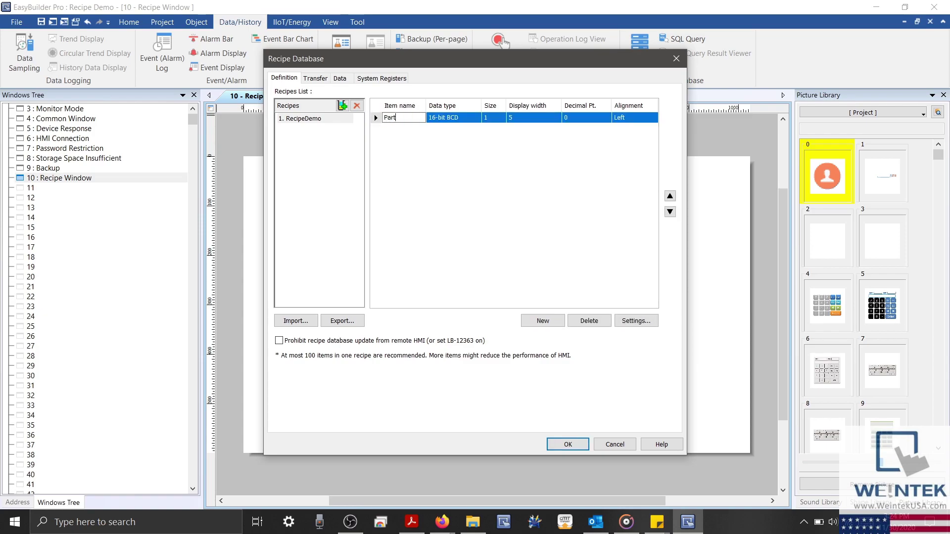
{"action": "left_click", "coordinate": [464, 120]}
{"action": "left_click", "coordinate": [476, 117]}
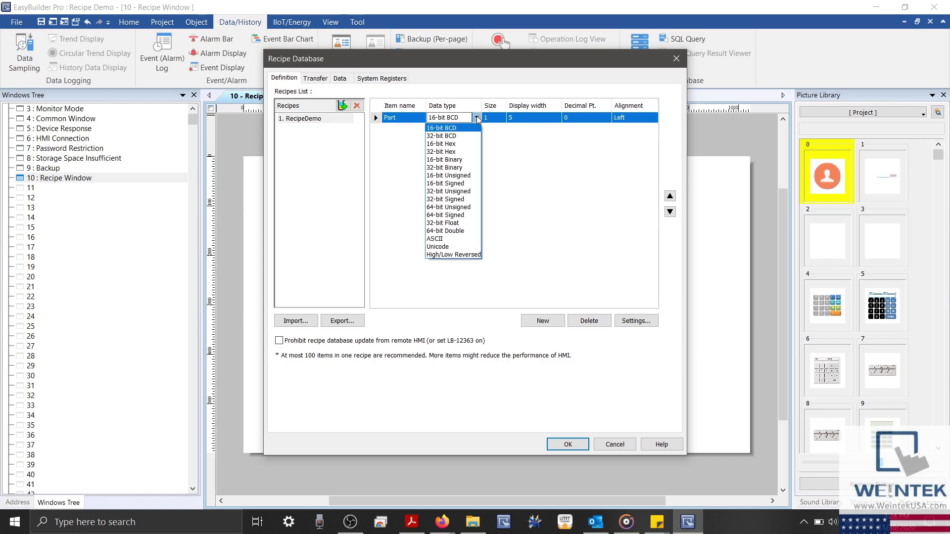
{"action": "left_click", "coordinate": [475, 239]}
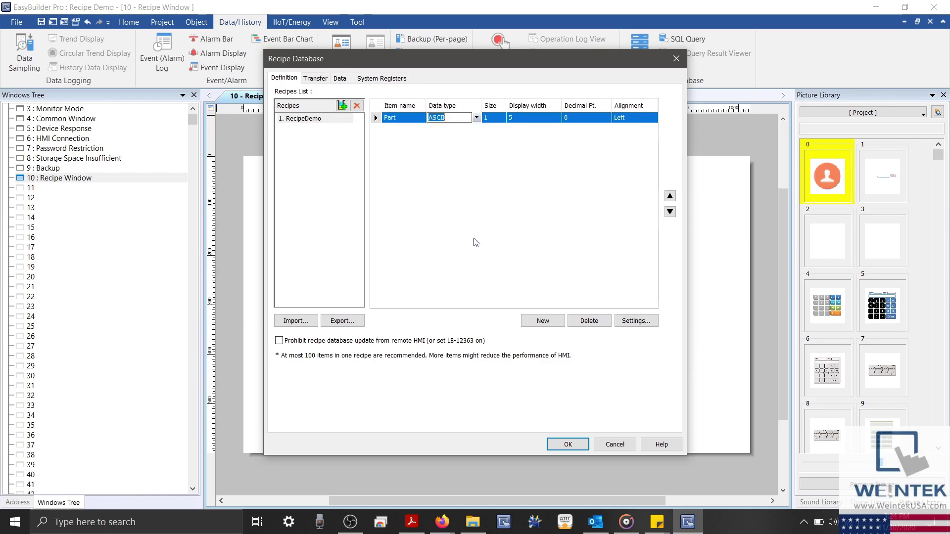
{"action": "left_click", "coordinate": [484, 118]}
{"action": "left_click", "coordinate": [484, 118]}
{"action": "type", "text": "5"}
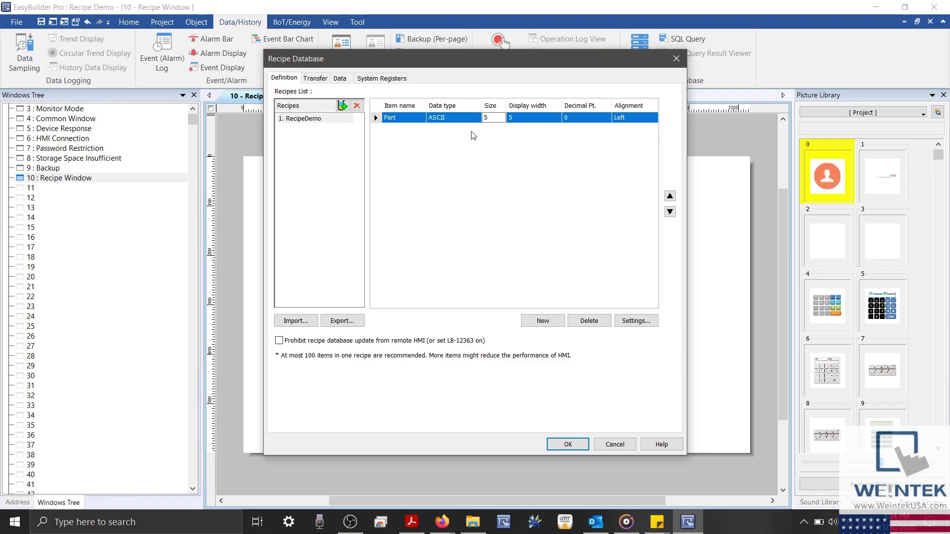
Add a second item named Number with data type 16-bit Unsigned.
{"action": "left_click", "coordinate": [543, 321]}
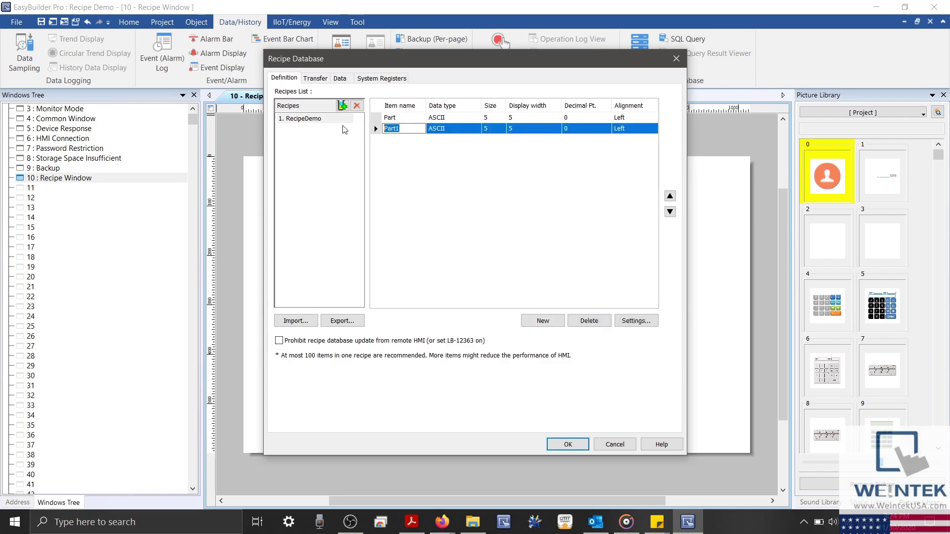
{"action": "type", "text": "Number"}
{"action": "left_click", "coordinate": [475, 130]}
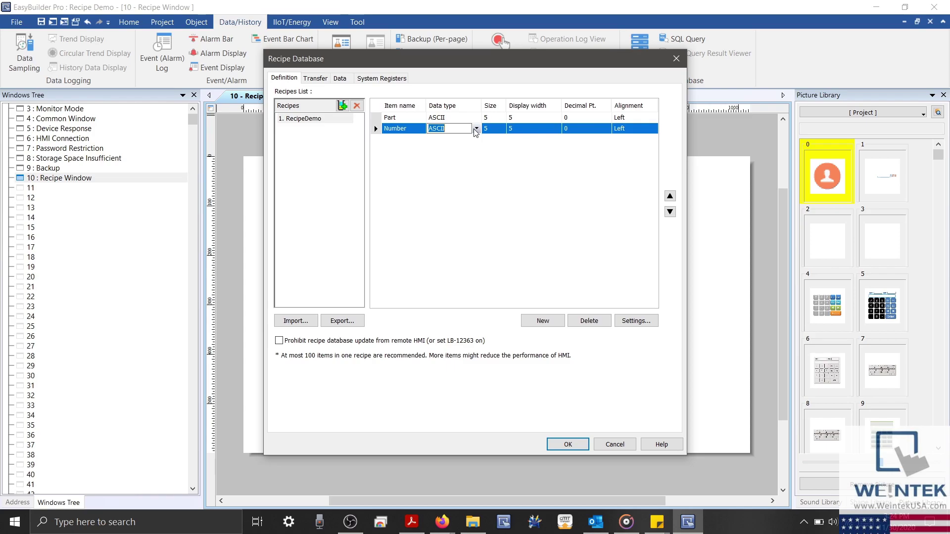
{"action": "left_click", "coordinate": [476, 129]}
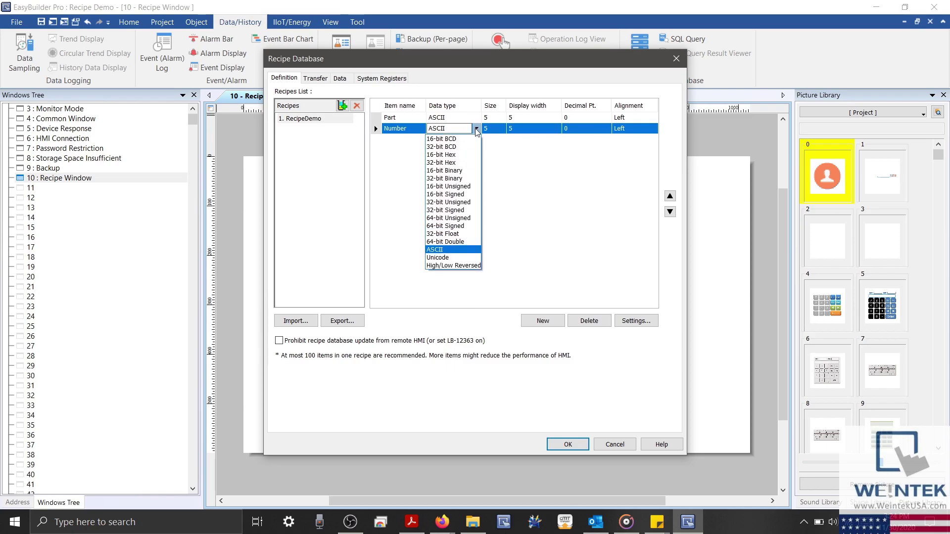
{"action": "left_click", "coordinate": [468, 187]}
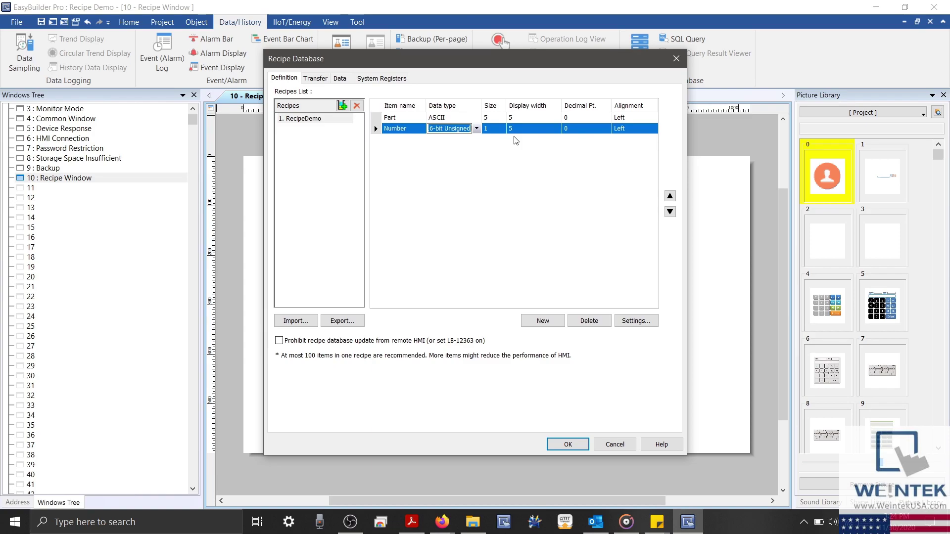
{"action": "left_click", "coordinate": [516, 140]}
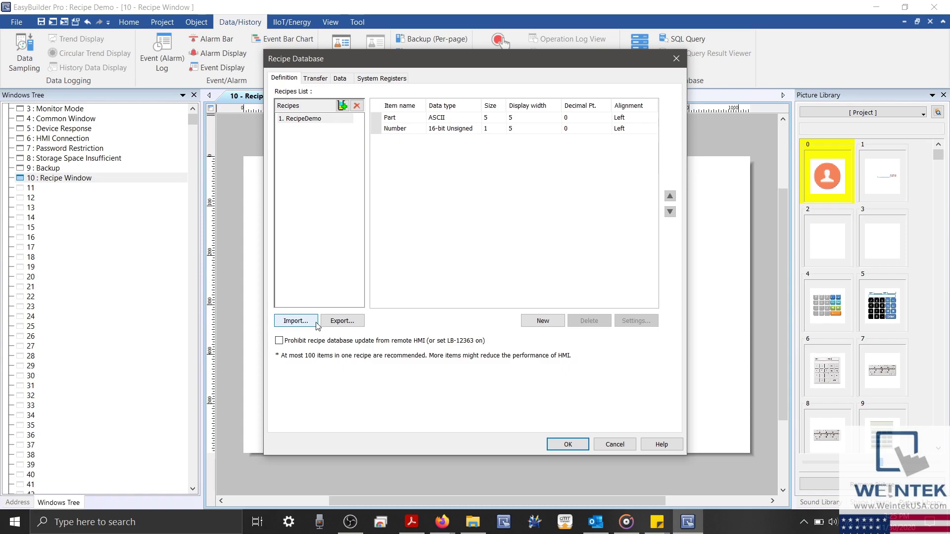
{"action": "left_click", "coordinate": [279, 341]}
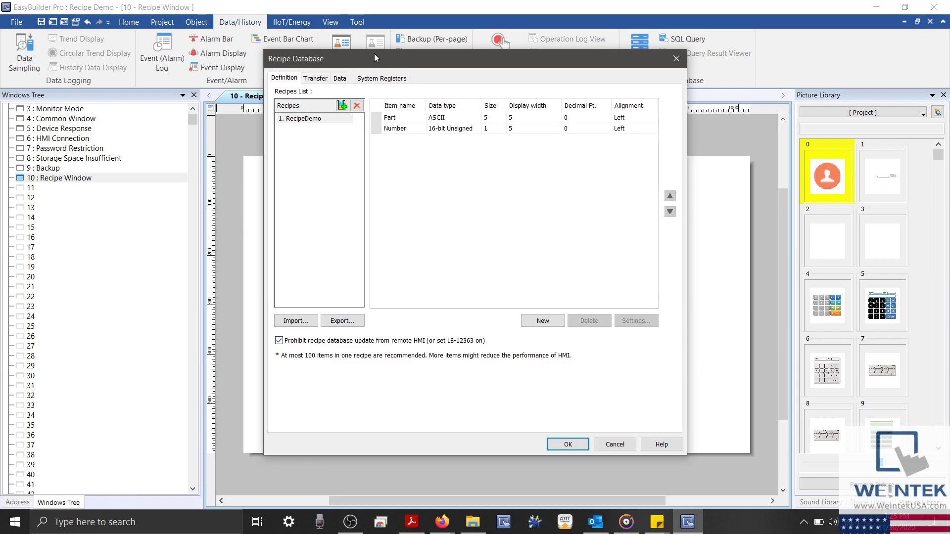
{"action": "left_click_drag", "start_coordinate": [374, 53], "coordinate": [370, 116]}
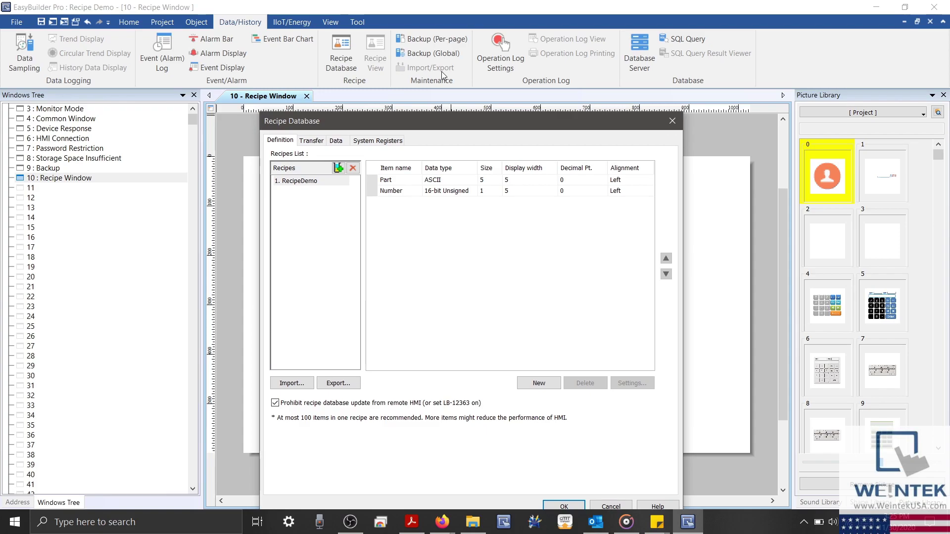
{"action": "left_click_drag", "start_coordinate": [437, 118], "coordinate": [438, 72]}
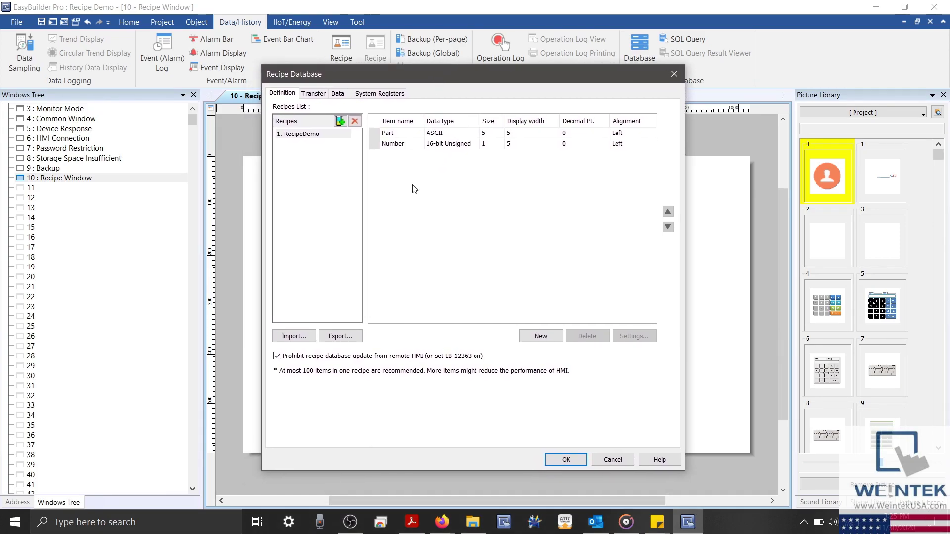
{"action": "left_click", "coordinate": [277, 356]}
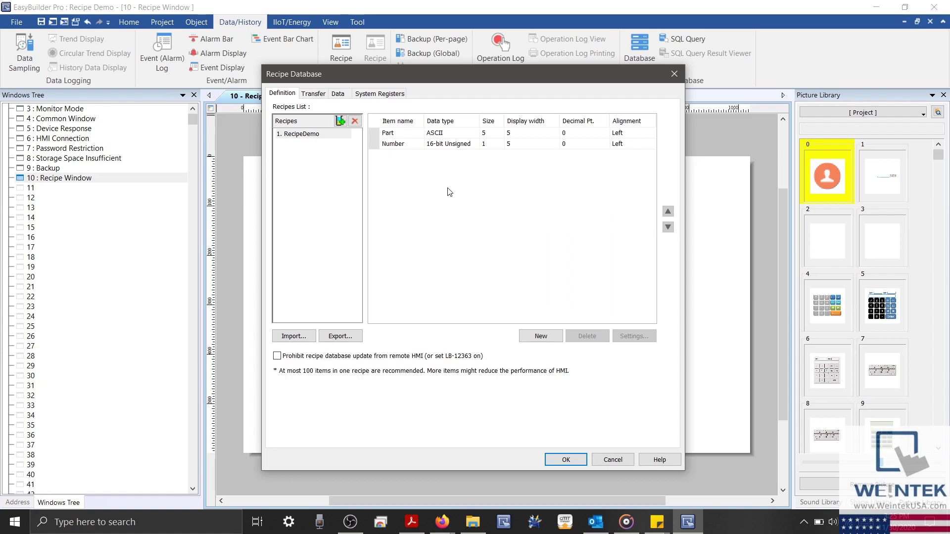
{"action": "left_click", "coordinate": [447, 148]}
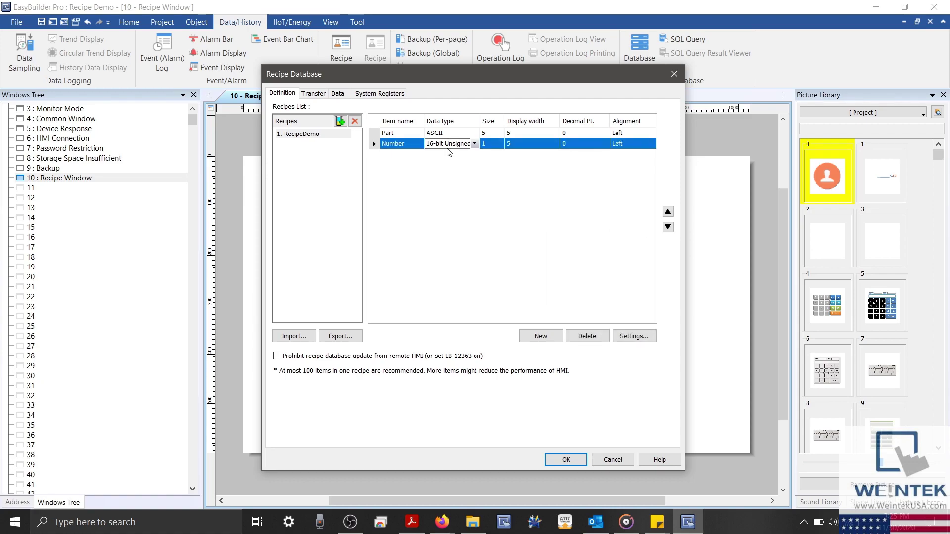
{"action": "left_click", "coordinate": [668, 213]}
{"action": "left_click", "coordinate": [668, 226]}
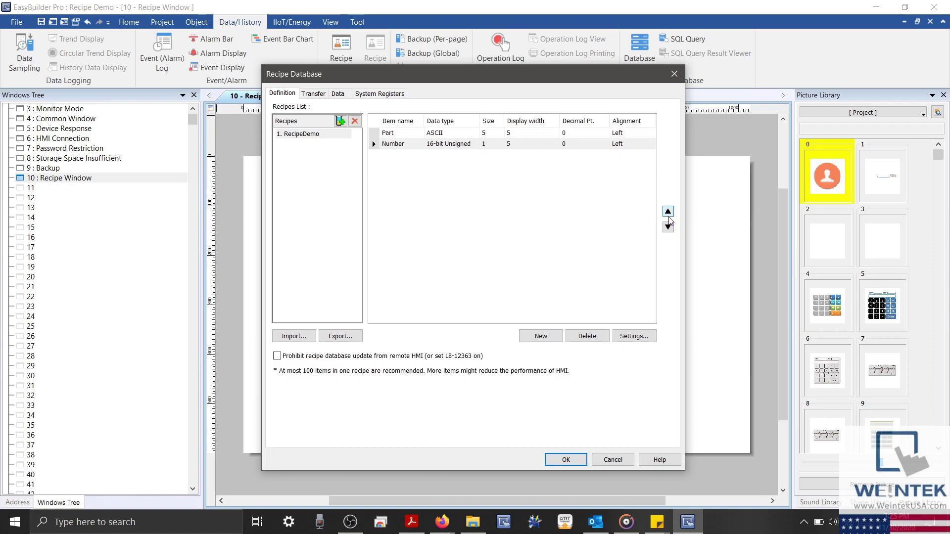
{"action": "left_click", "coordinate": [668, 212]}
{"action": "left_click", "coordinate": [668, 227]}
{"action": "left_click", "coordinate": [667, 211]}
{"action": "left_click", "coordinate": [668, 227]}
{"action": "left_click", "coordinate": [575, 225]}
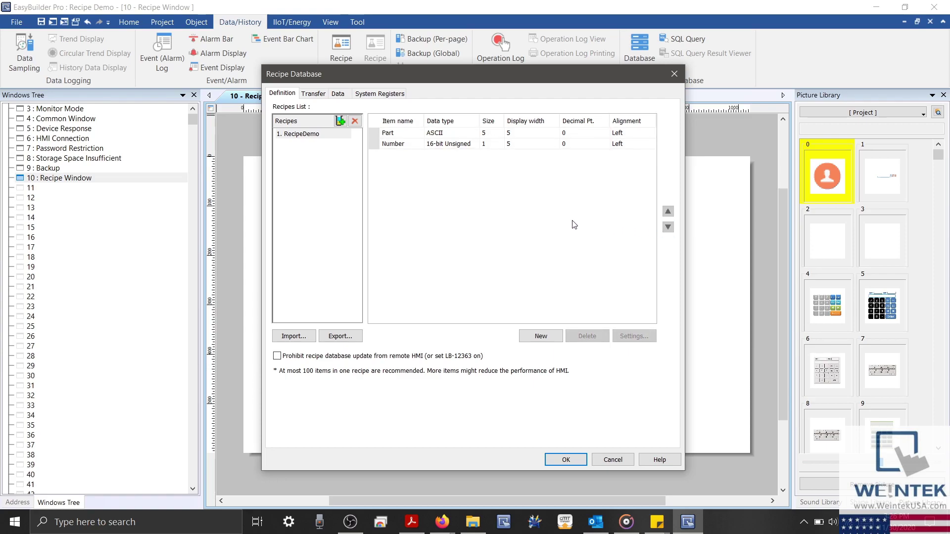
{"action": "left_click", "coordinate": [343, 137]}
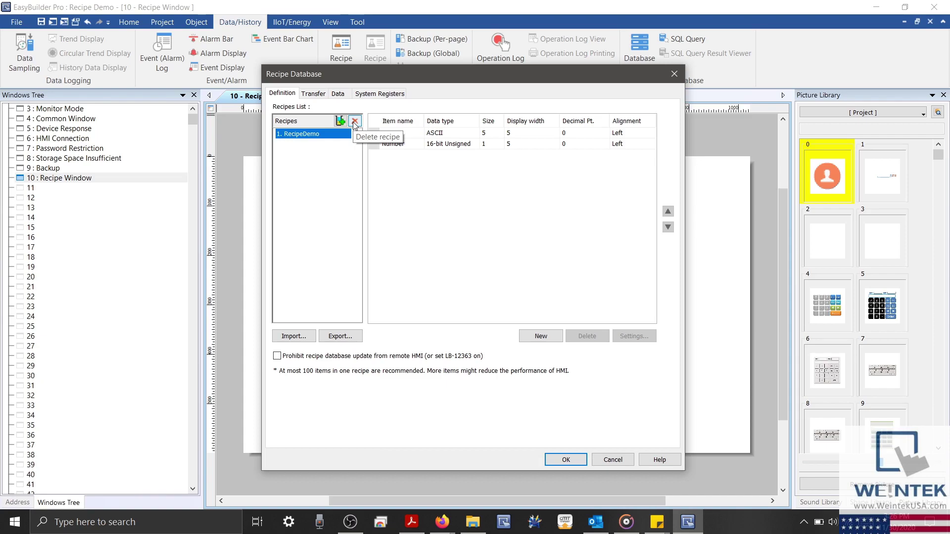
Enable recipe transfer at address 4x 1, sending each item to individual addresses.
{"action": "left_click", "coordinate": [320, 95]}
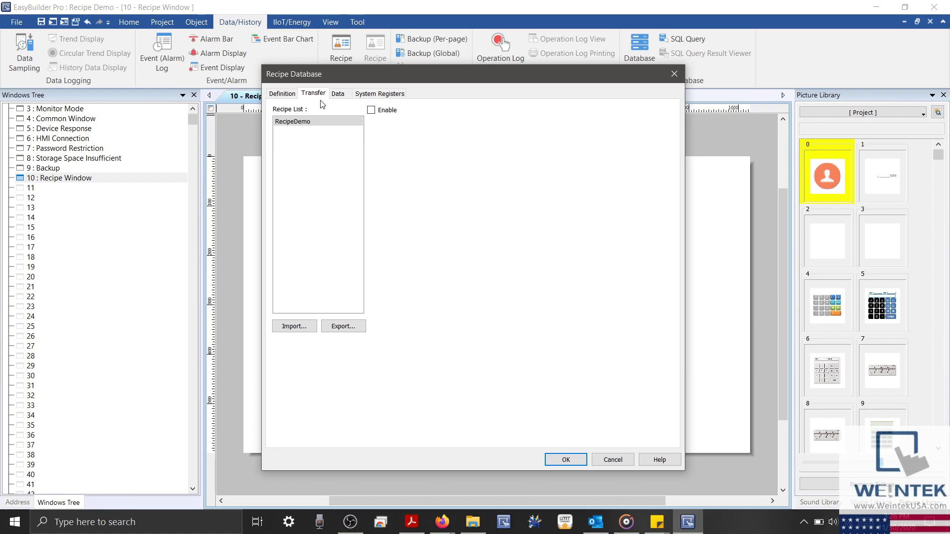
{"action": "left_click", "coordinate": [371, 111]}
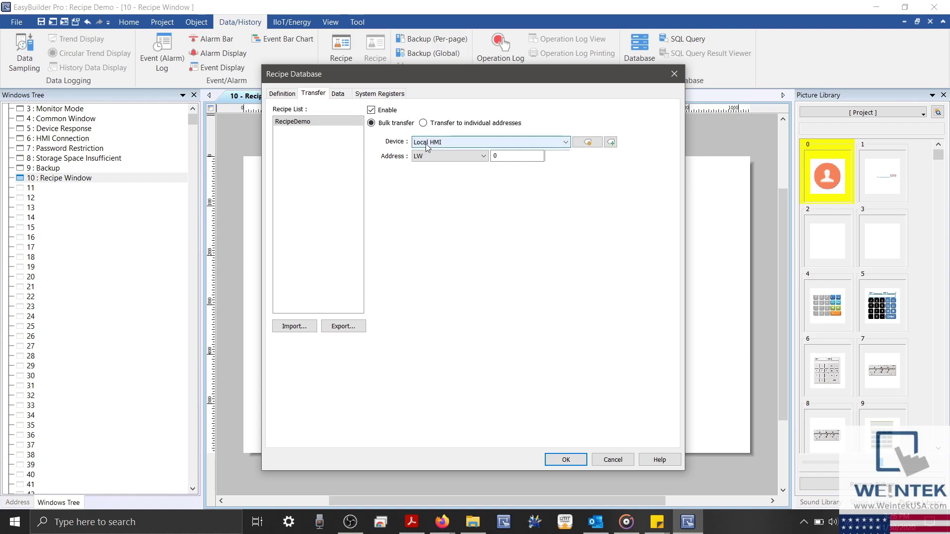
{"action": "scroll", "coordinate": [458, 144], "scroll_direction": "down", "scroll_amount": 1}
{"action": "left_click", "coordinate": [482, 157]}
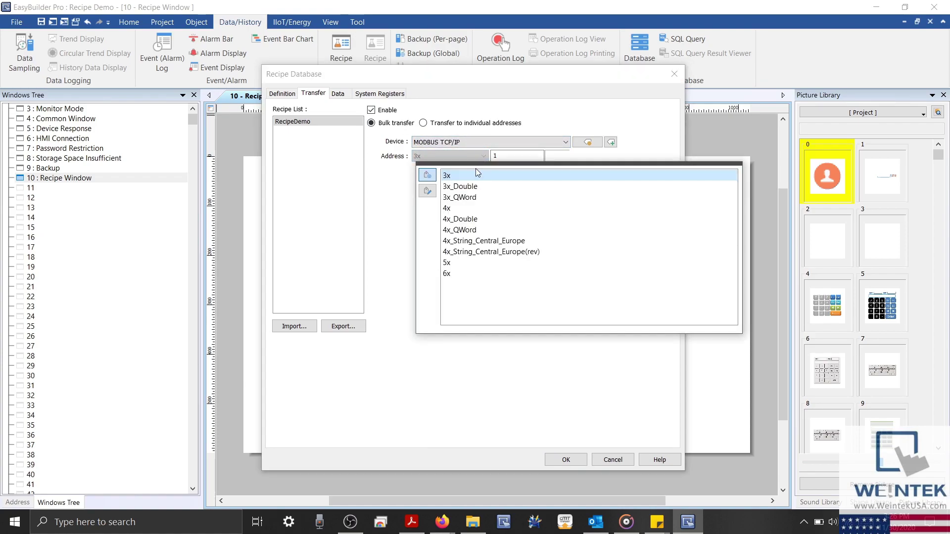
{"action": "left_click", "coordinate": [470, 197]}
{"action": "double_click", "coordinate": [502, 158]}
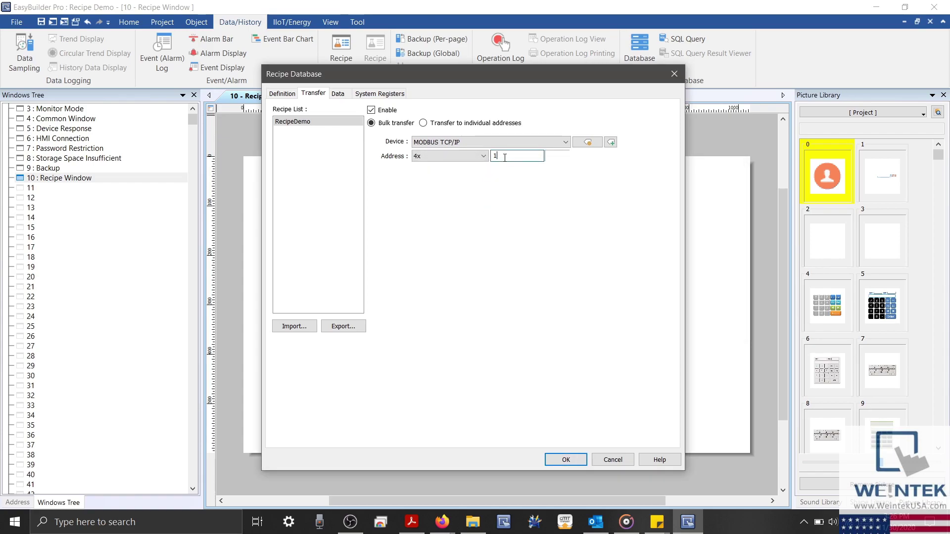
{"action": "type", "text": "1"}
{"action": "left_click", "coordinate": [423, 123]}
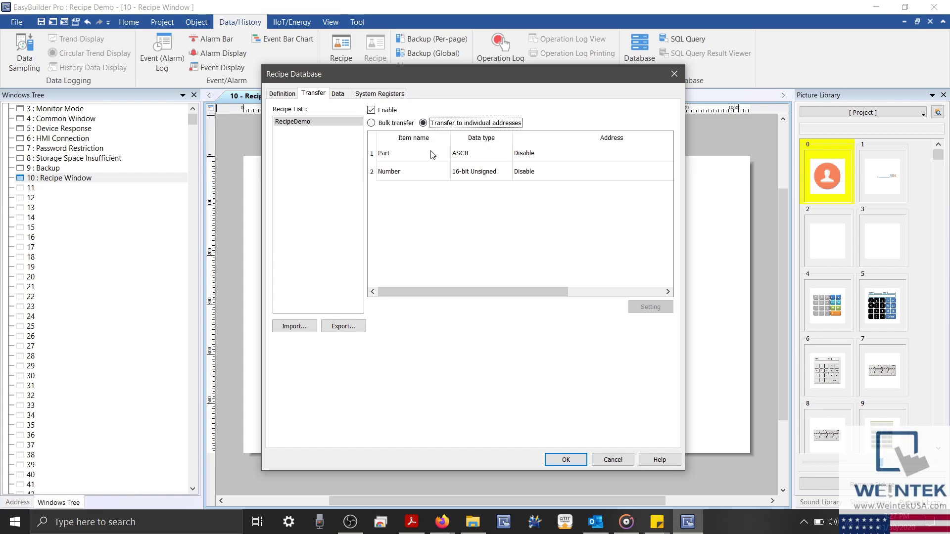
Give the Part item a MODBUS TCP/IP transfer address of 4x-1.
{"action": "left_click", "coordinate": [561, 156]}
{"action": "double_click", "coordinate": [561, 156]}
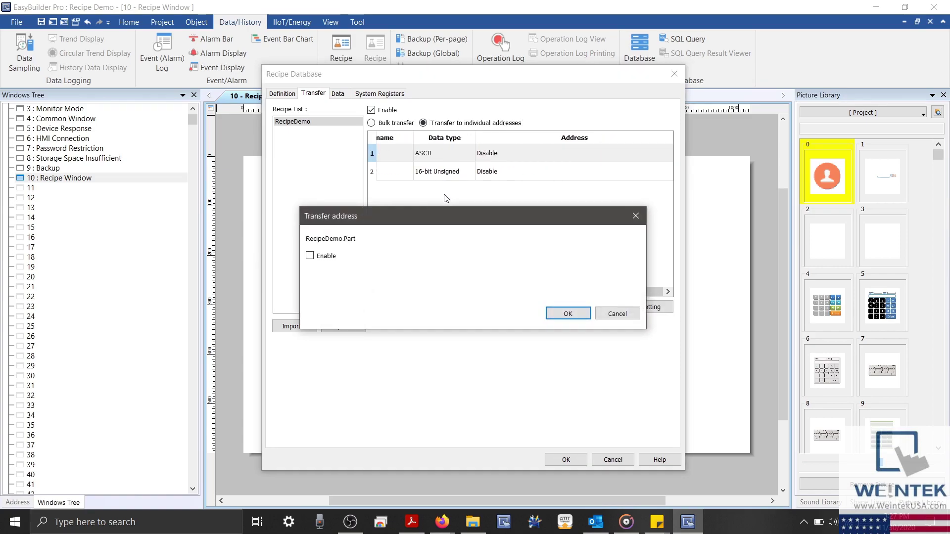
{"action": "left_click", "coordinate": [327, 258]}
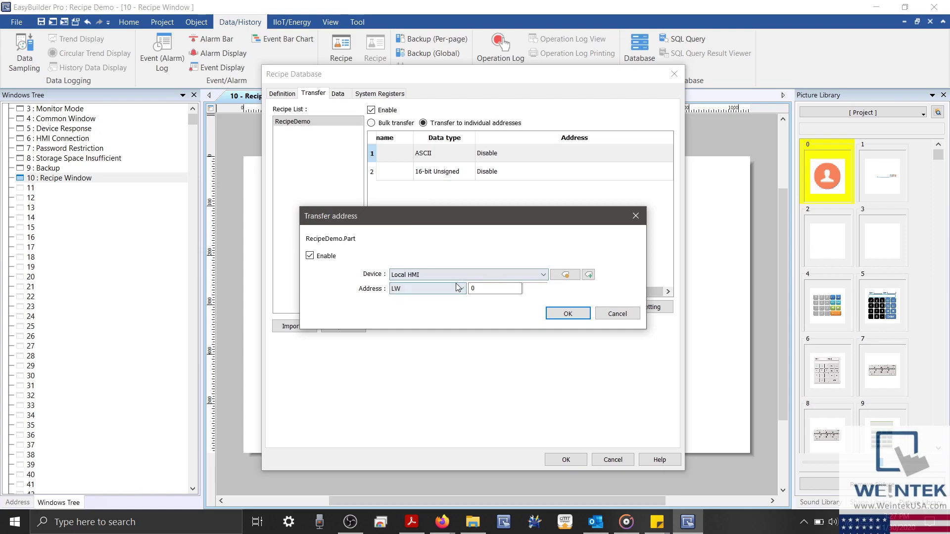
{"action": "scroll", "coordinate": [456, 274], "scroll_direction": "down", "scroll_amount": 1}
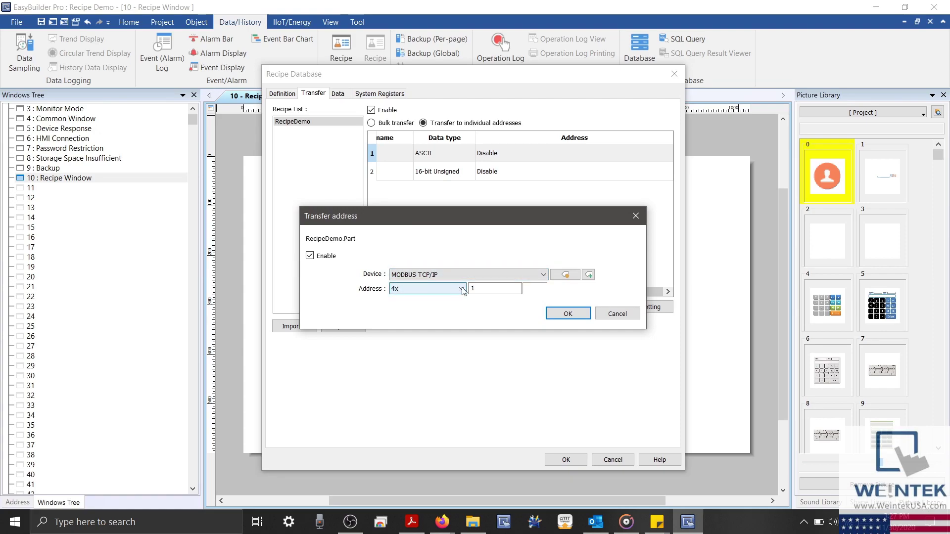
{"action": "left_click", "coordinate": [568, 313]}
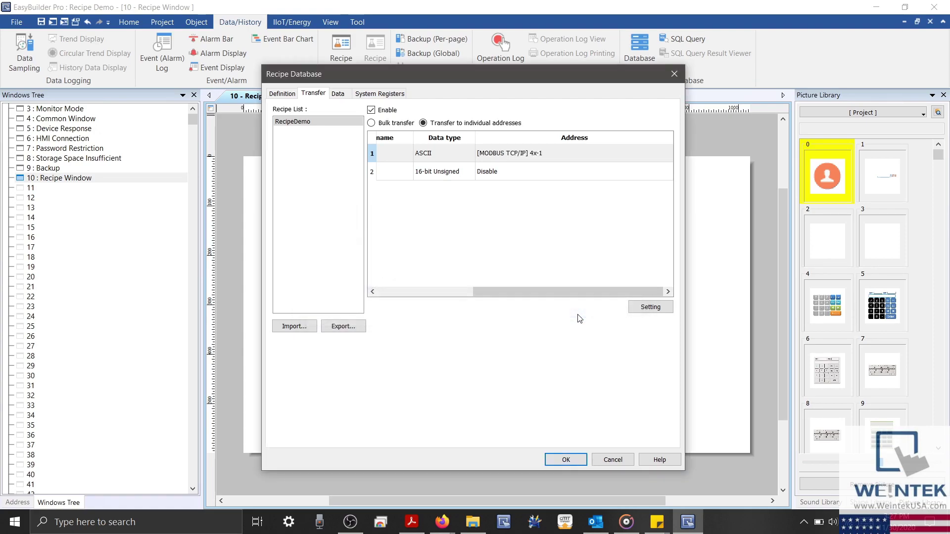
Give the Number item transfer address 4x-6, then start exporting the recipe data.
{"action": "double_click", "coordinate": [503, 172]}
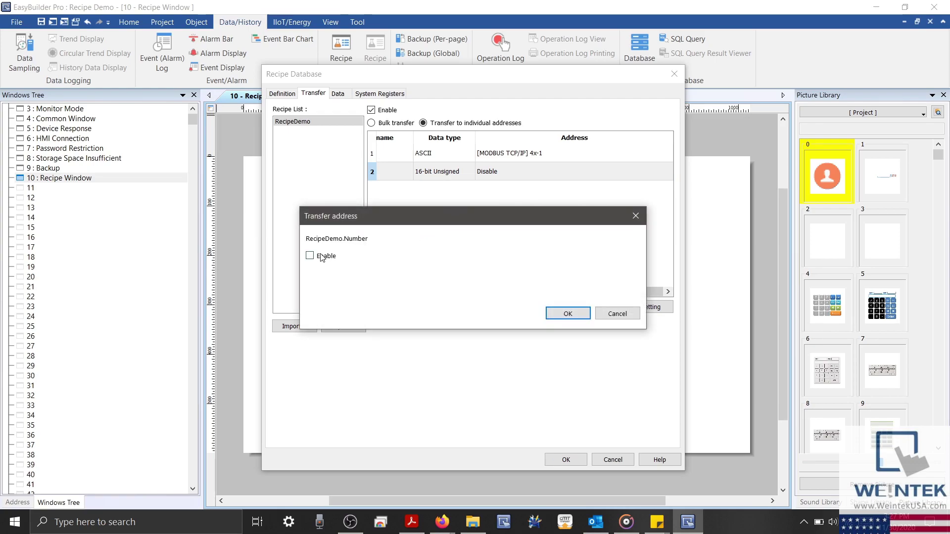
{"action": "left_click", "coordinate": [322, 257]}
{"action": "scroll", "coordinate": [450, 275], "scroll_direction": "down", "scroll_amount": 1}
{"action": "scroll", "coordinate": [447, 287], "scroll_direction": "down", "scroll_amount": 1}
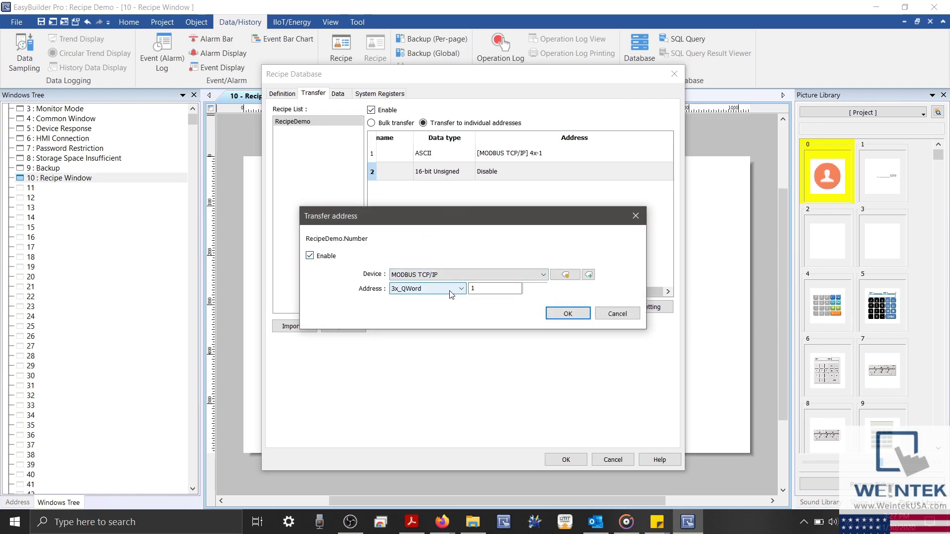
{"action": "double_click", "coordinate": [480, 288]}
{"action": "type", "text": "6"}
{"action": "key", "text": "Return"}
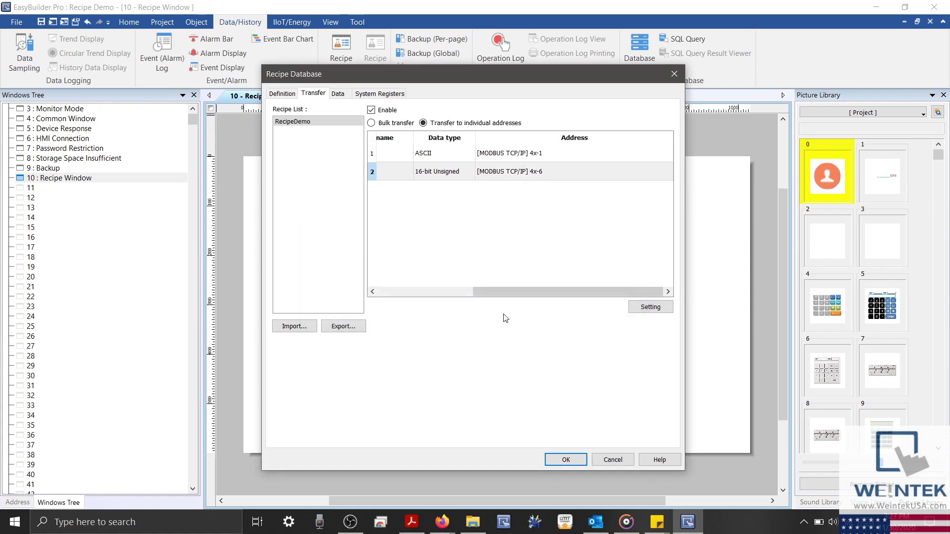
{"action": "left_click_drag", "start_coordinate": [523, 292], "coordinate": [429, 292]}
{"action": "left_click", "coordinate": [330, 325]}
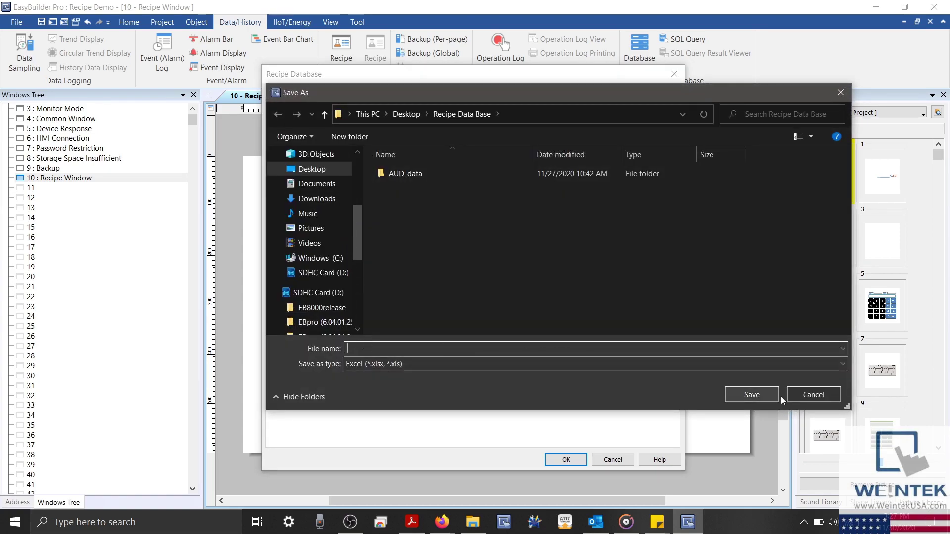
Cancel the export, add two records, and fill row 1 with Part A1108 and Number 4.
{"action": "left_click", "coordinate": [806, 397]}
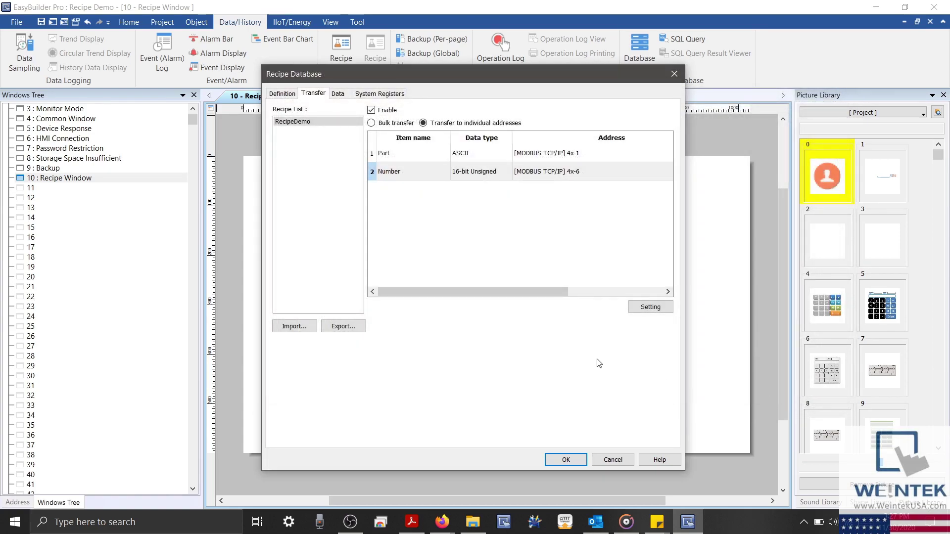
{"action": "left_click", "coordinate": [339, 95]}
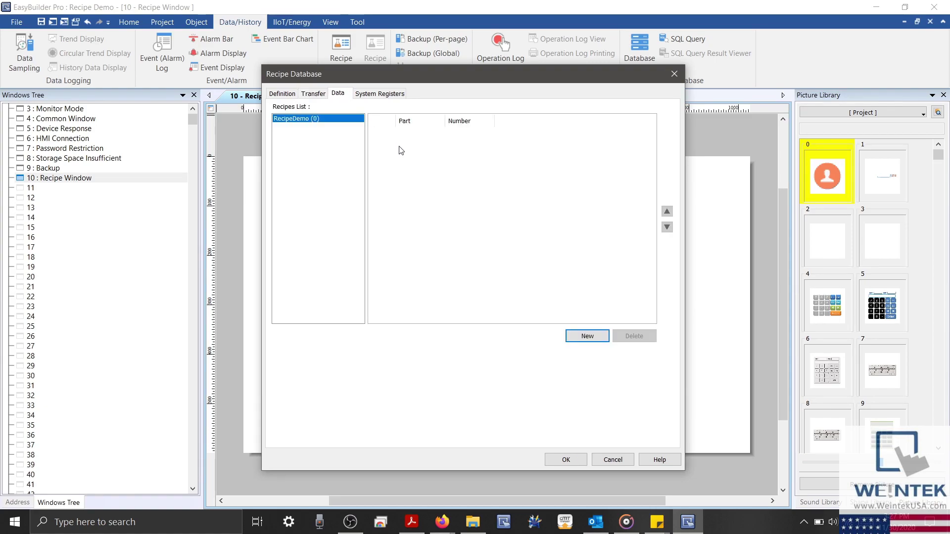
{"action": "left_click", "coordinate": [588, 337]}
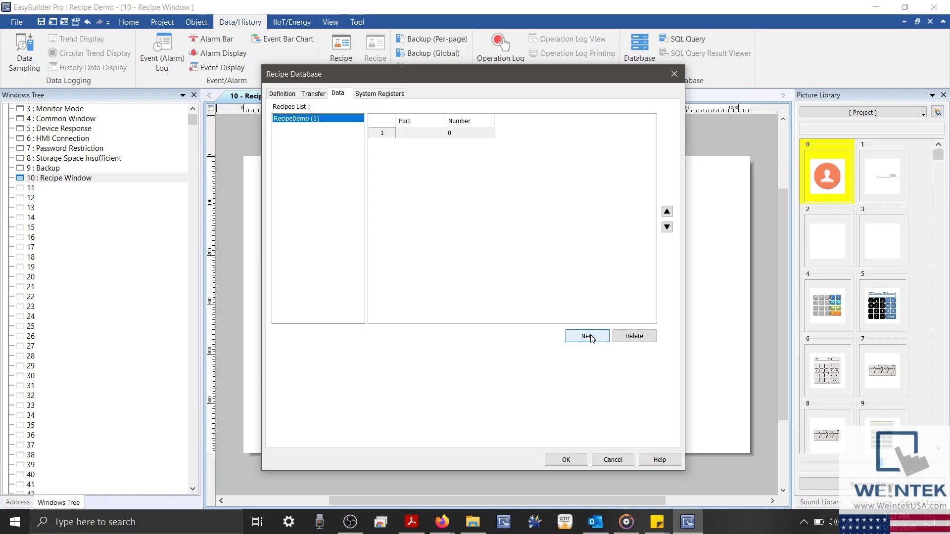
{"action": "left_click", "coordinate": [588, 336]}
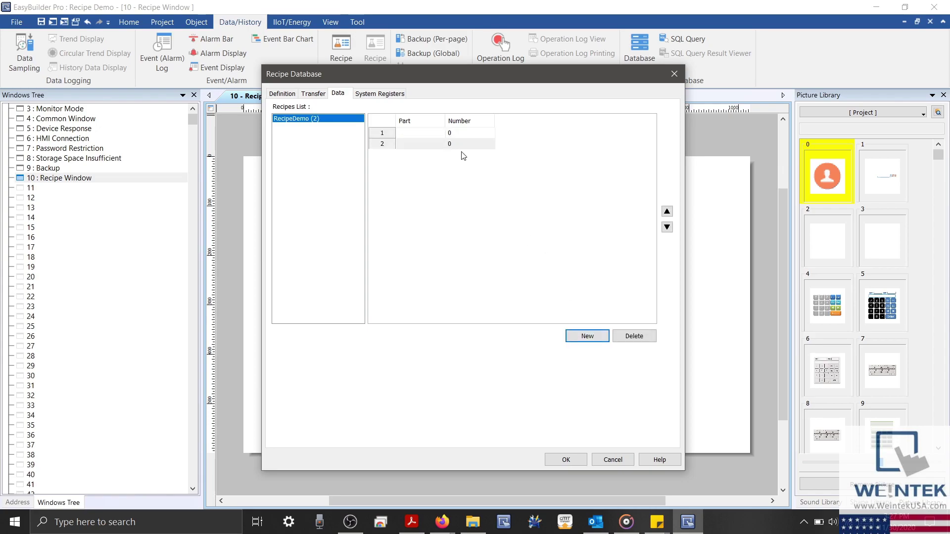
{"action": "left_click", "coordinate": [431, 134]}
{"action": "type", "text": "A11"}
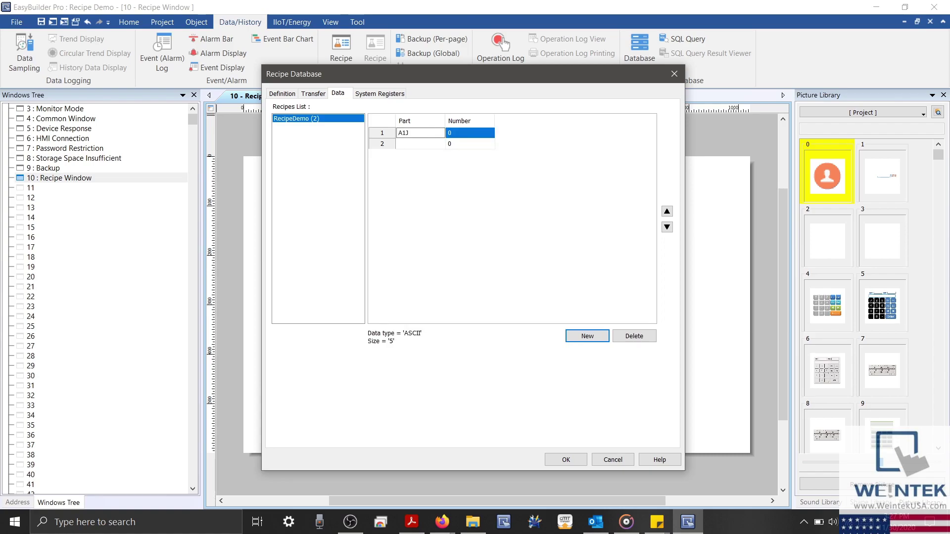
{"action": "type", "text": "08"}
{"action": "left_click", "coordinate": [470, 132]}
{"action": "type", "text": "4"}
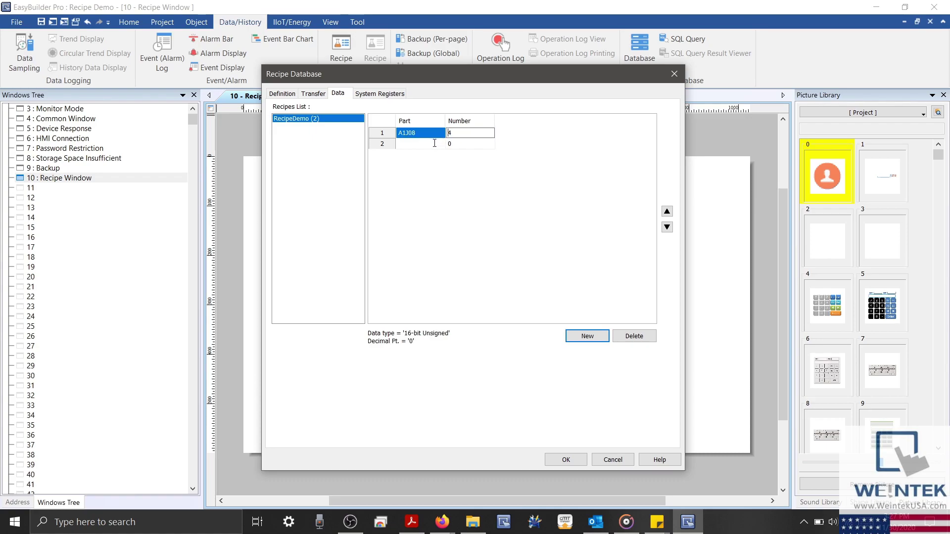
Fill row 2 with Part FPLQ245 and Number 8.
{"action": "left_click", "coordinate": [434, 143]}
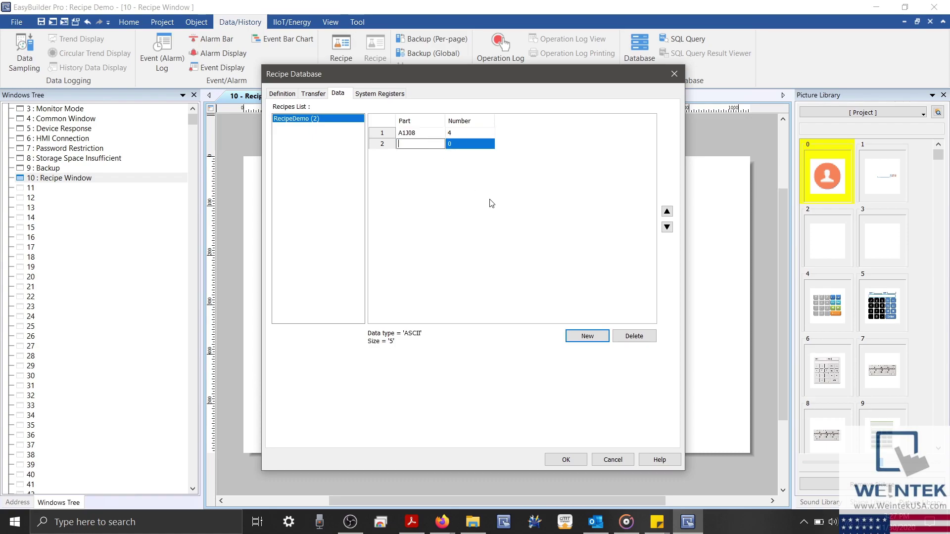
{"action": "type", "text": "FPLQ245"}
{"action": "key", "text": "Tab"}
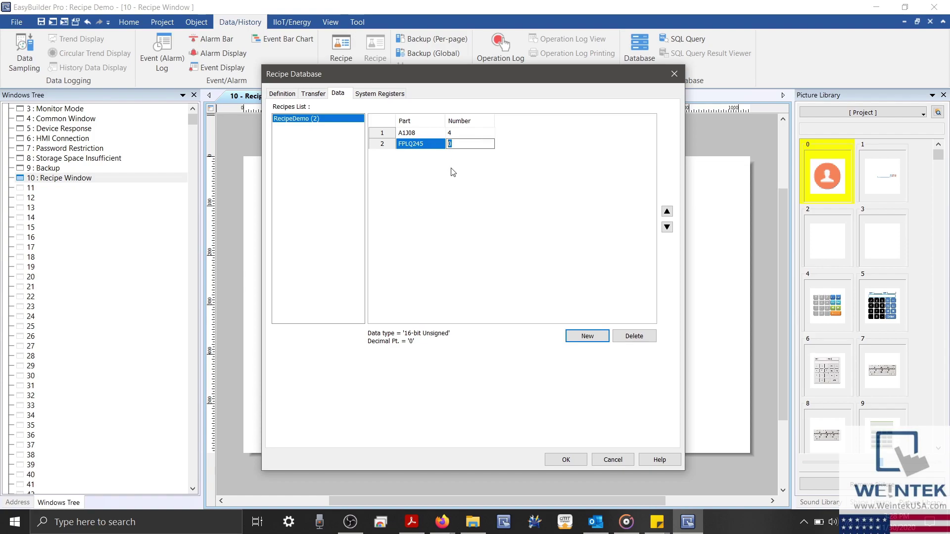
{"action": "type", "text": "8"}
{"action": "left_click", "coordinate": [456, 170]}
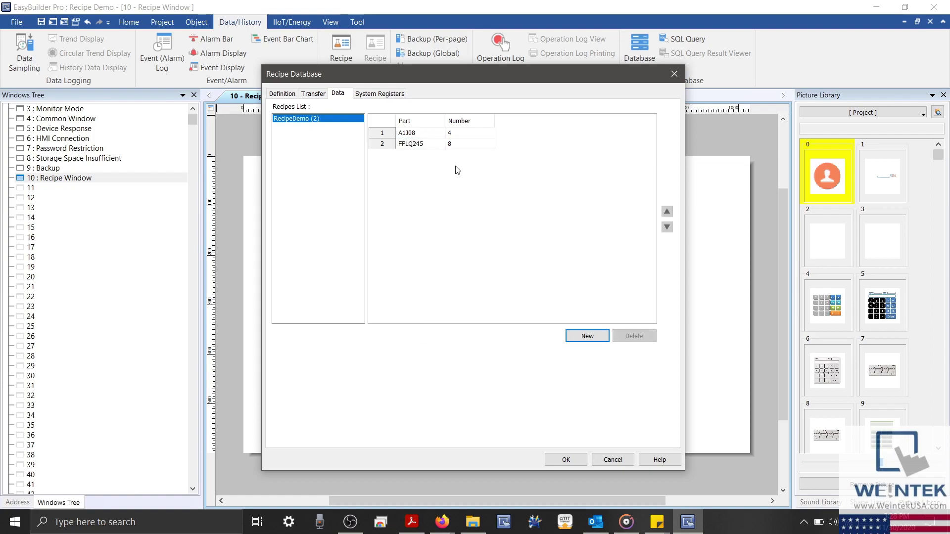
Test moving the FPLQ245 record up and down, leaving it in row 2.
{"action": "left_click", "coordinate": [457, 144]}
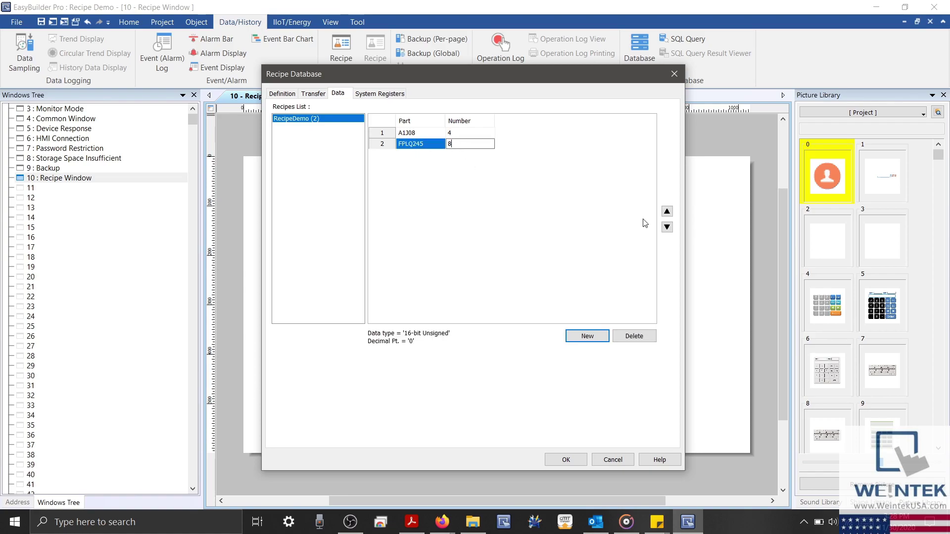
{"action": "left_click", "coordinate": [667, 212]}
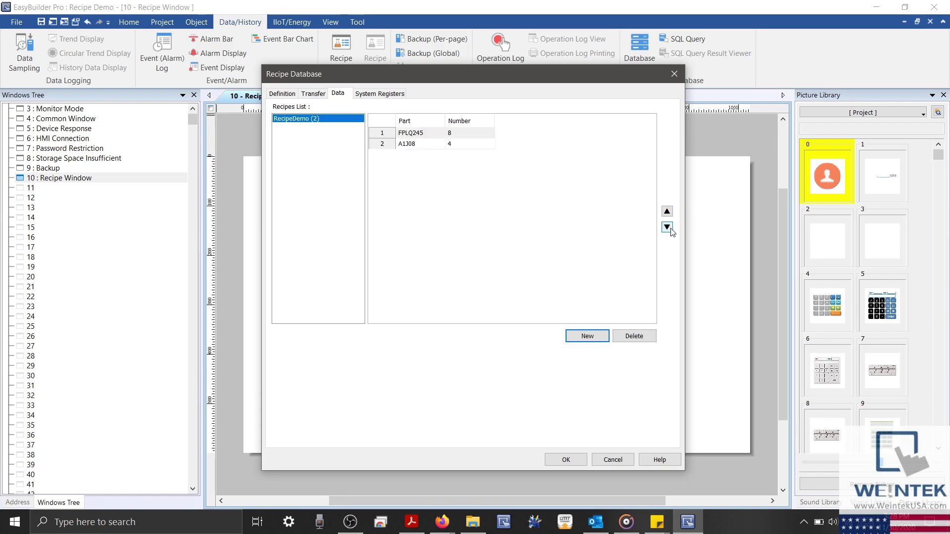
{"action": "left_click", "coordinate": [667, 227]}
{"action": "left_click", "coordinate": [666, 211]}
{"action": "left_click", "coordinate": [666, 228]}
{"action": "left_click", "coordinate": [380, 180]}
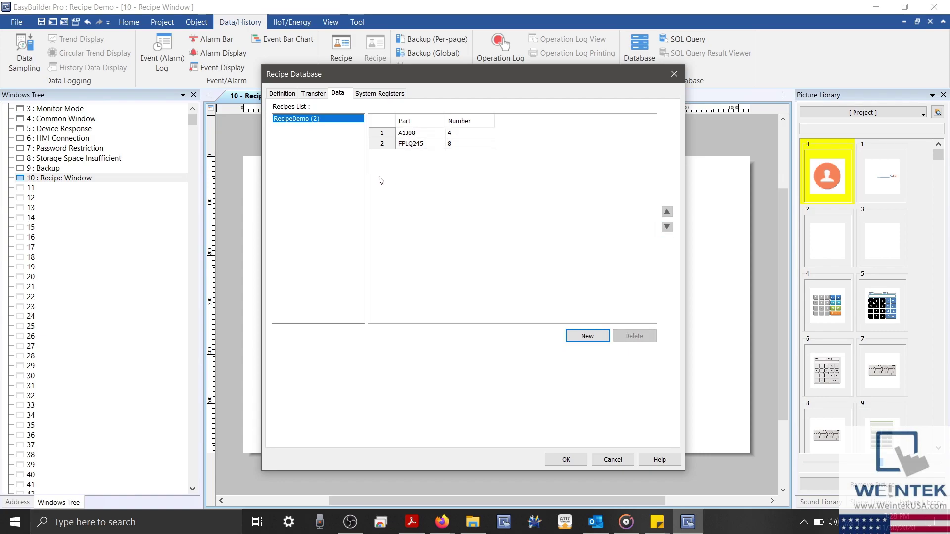
Review the System Registers tab and confirm the Recipe Database with OK.
{"action": "left_click", "coordinate": [372, 94]}
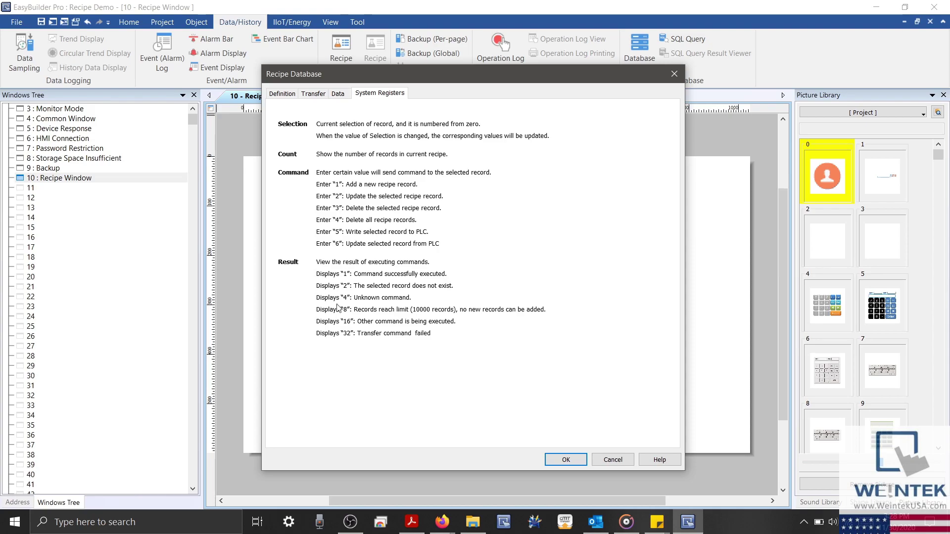
{"action": "left_click", "coordinate": [563, 462]}
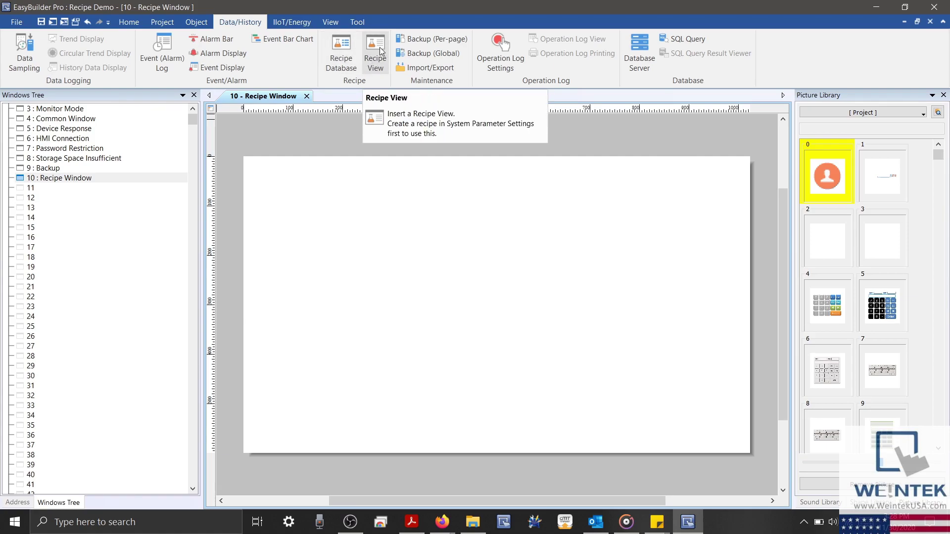
Insert a Recipe View showing RecipeDemo, captioned 'Recipe Table', and confirm its settings.
{"action": "left_click", "coordinate": [376, 58]}
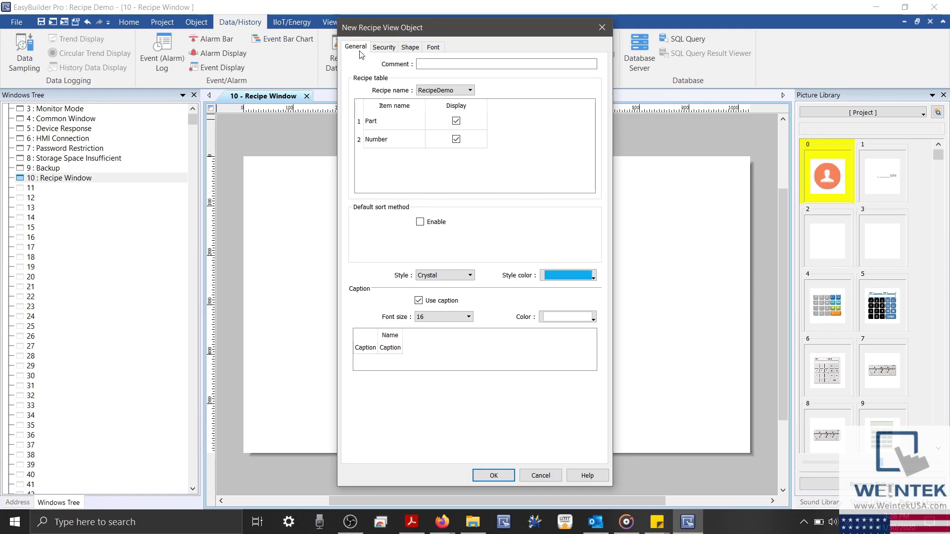
{"action": "left_click", "coordinate": [420, 93]}
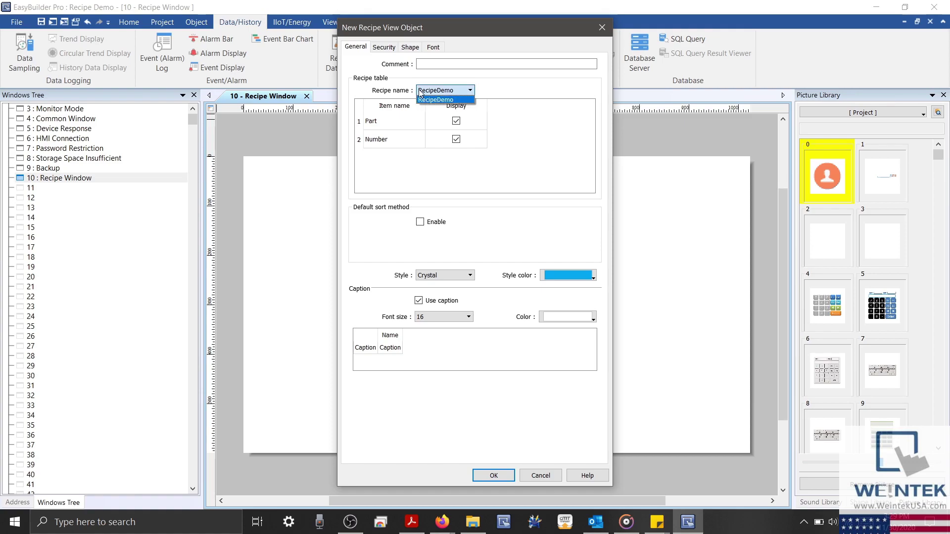
{"action": "left_click", "coordinate": [420, 93]}
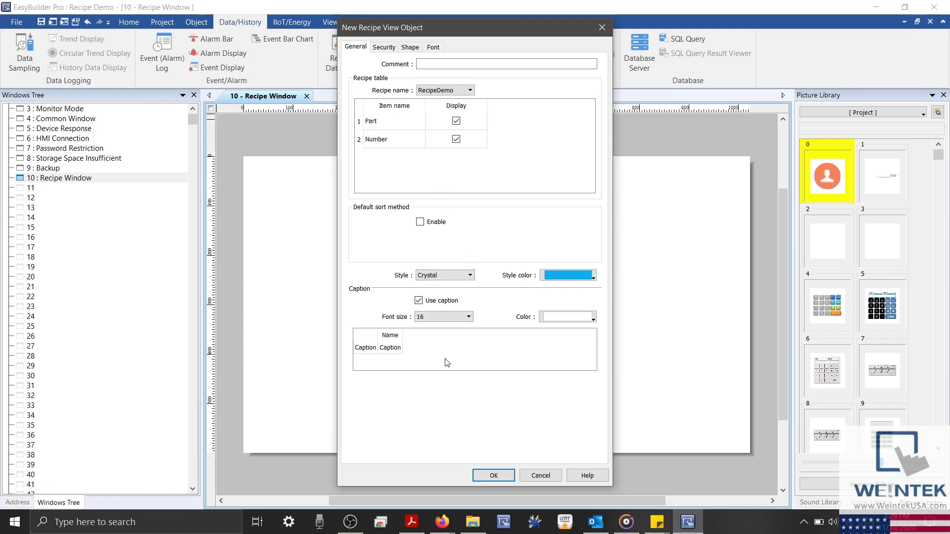
{"action": "double_click", "coordinate": [392, 349]}
{"action": "type", "text": "Recipe"}
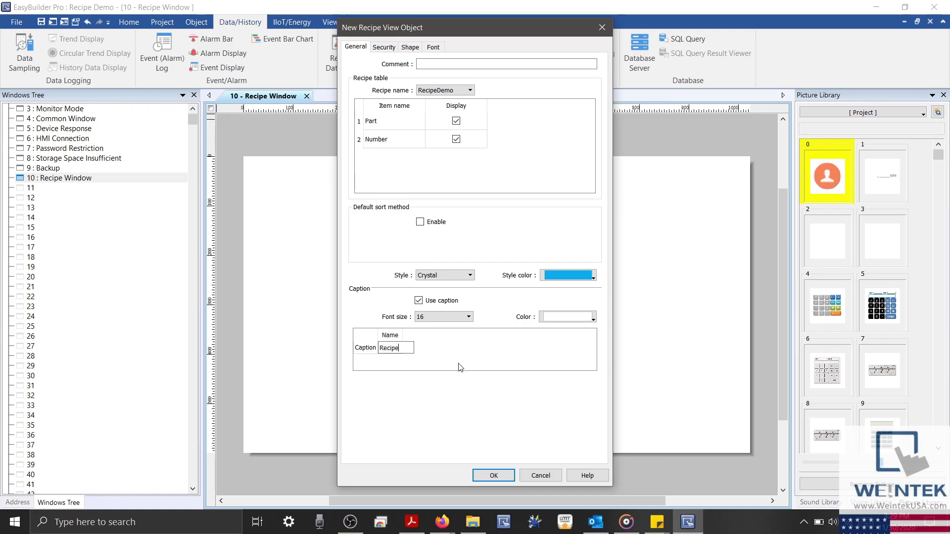
{"action": "type", "text": " Table"}
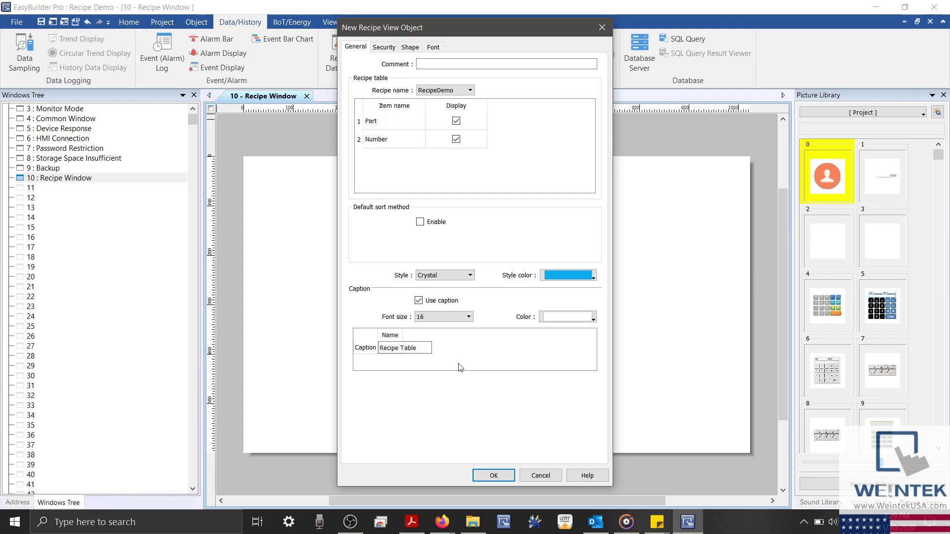
{"action": "key", "text": "Return"}
{"action": "left_click", "coordinate": [494, 476]}
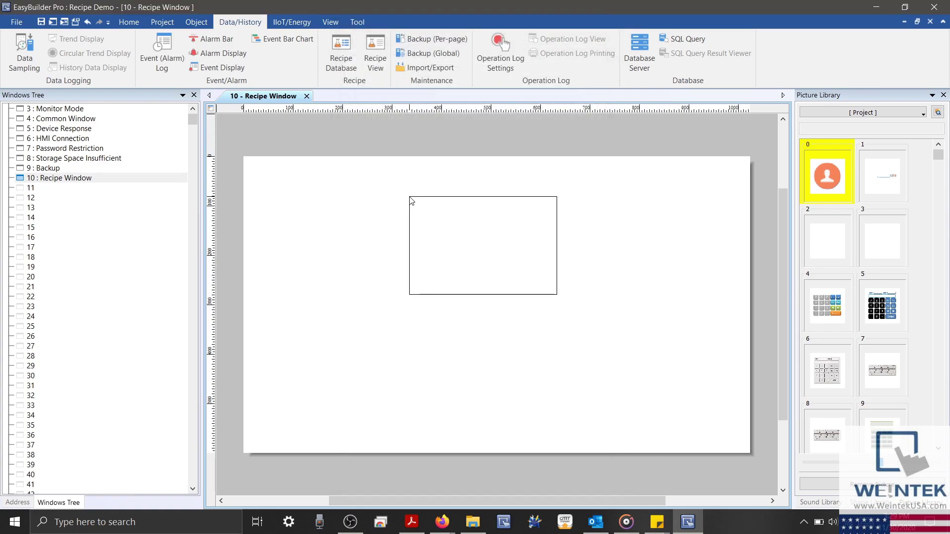
Place the Recipe Table near the window's top-left and enlarge it.
{"action": "left_click", "coordinate": [408, 196]}
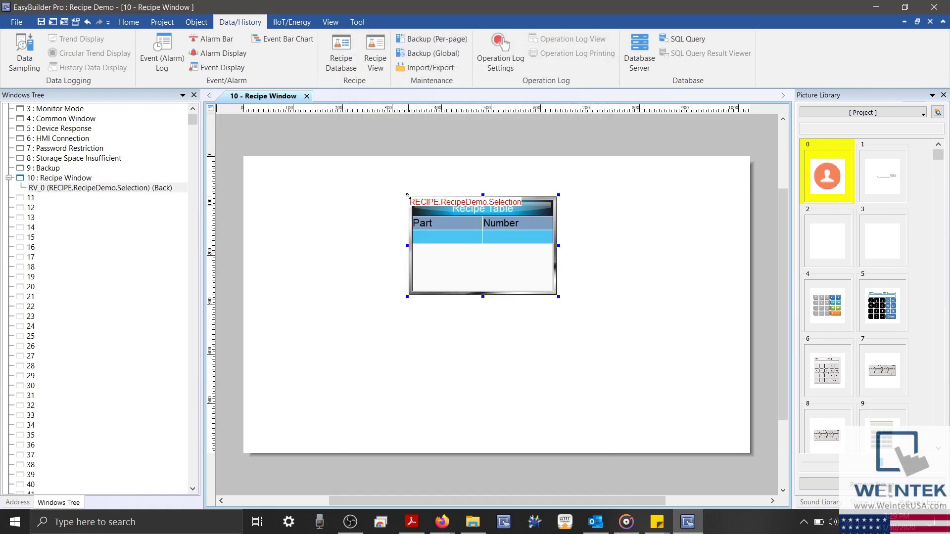
{"action": "left_click_drag", "start_coordinate": [409, 197], "coordinate": [267, 165]}
{"action": "left_click_drag", "start_coordinate": [316, 184], "coordinate": [300, 185]}
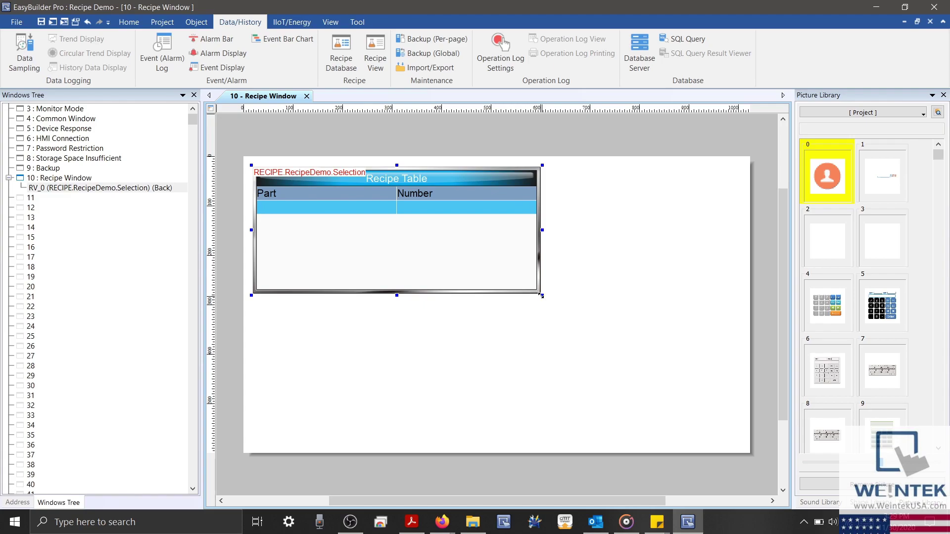
{"action": "left_click_drag", "start_coordinate": [541, 296], "coordinate": [523, 307]}
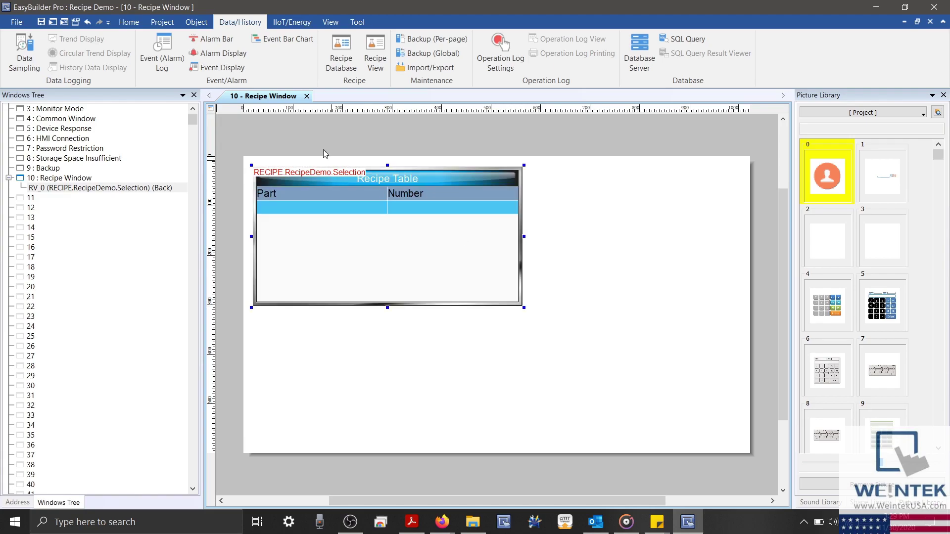
{"action": "left_click", "coordinate": [196, 22]}
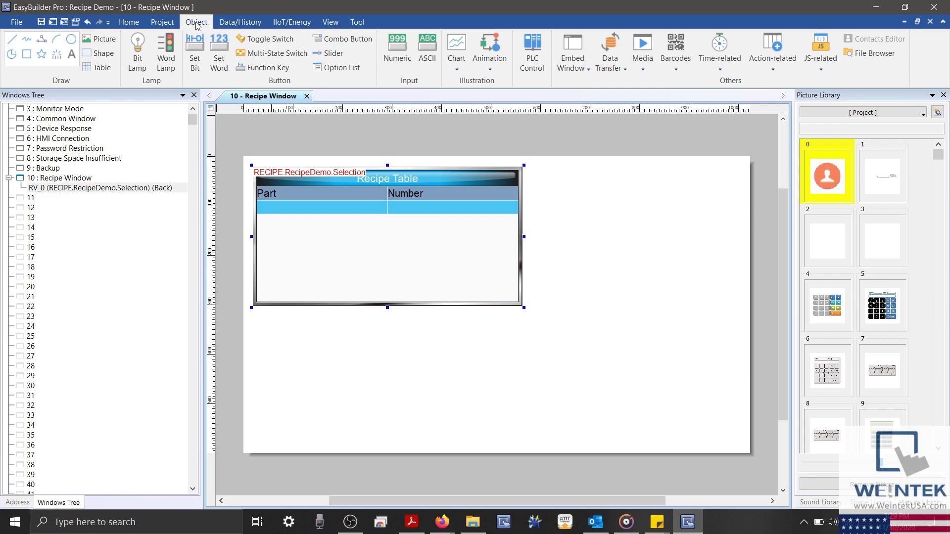
Create a Set Word button writing value 1 to Local HMI RECIPE > RecipeDemo > Command.
{"action": "left_click", "coordinate": [218, 45]}
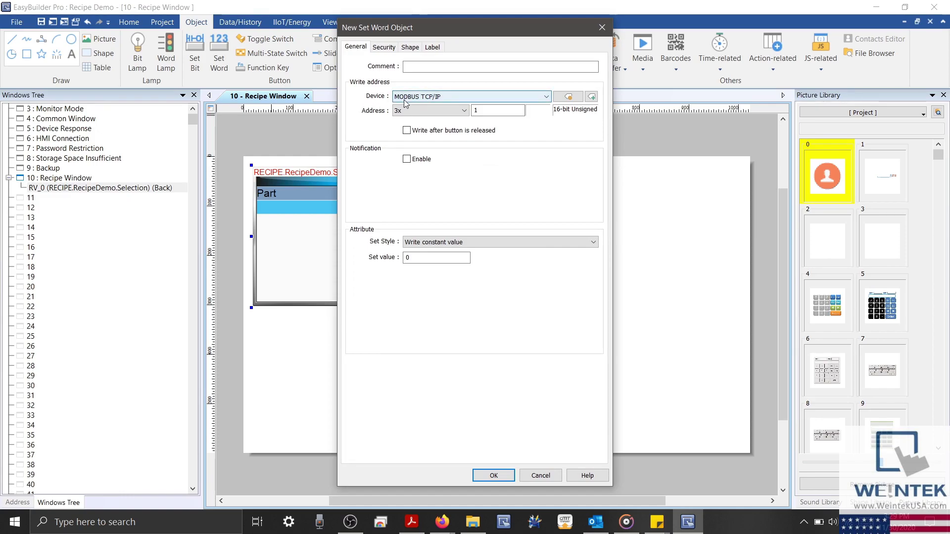
{"action": "scroll", "coordinate": [405, 99], "scroll_direction": "up", "scroll_amount": 1}
{"action": "left_click", "coordinate": [417, 110]}
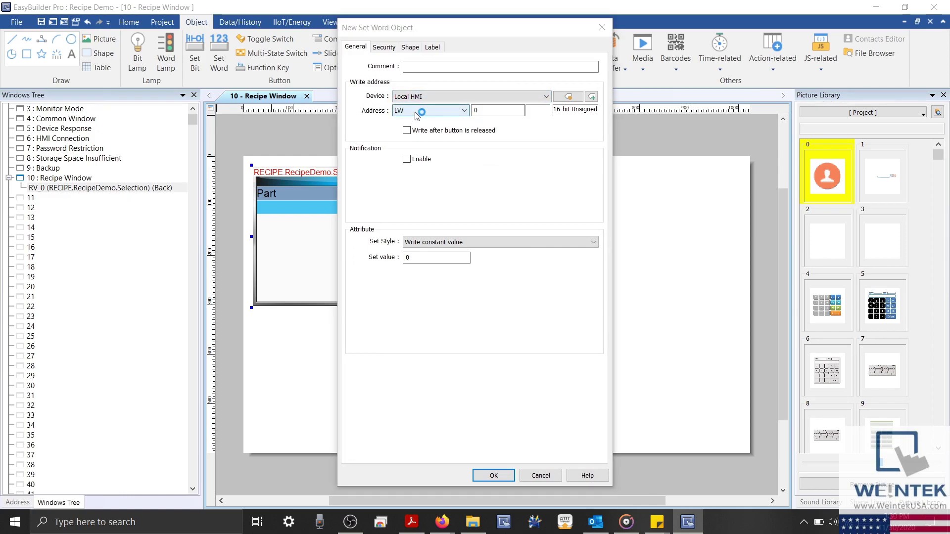
{"action": "scroll", "coordinate": [448, 248], "scroll_direction": "down", "scroll_amount": 1}
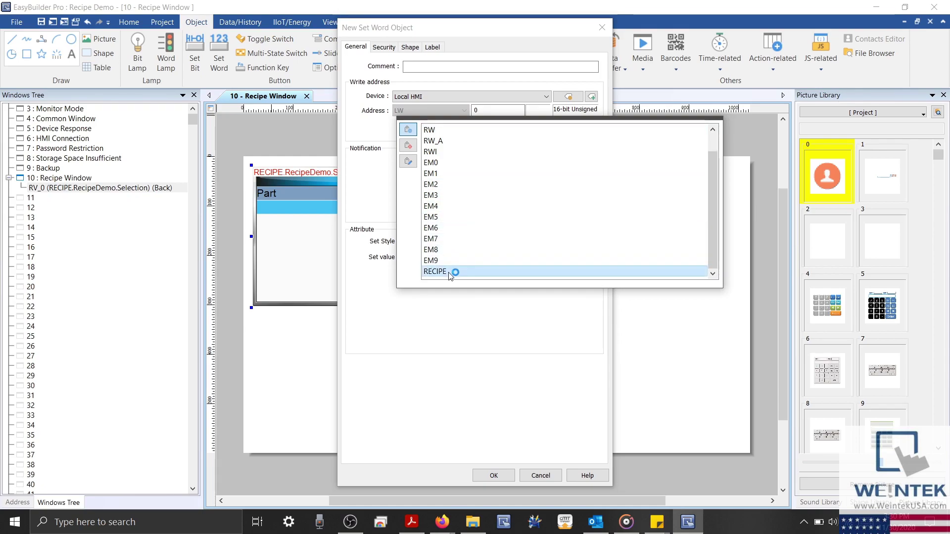
{"action": "left_click", "coordinate": [438, 271]}
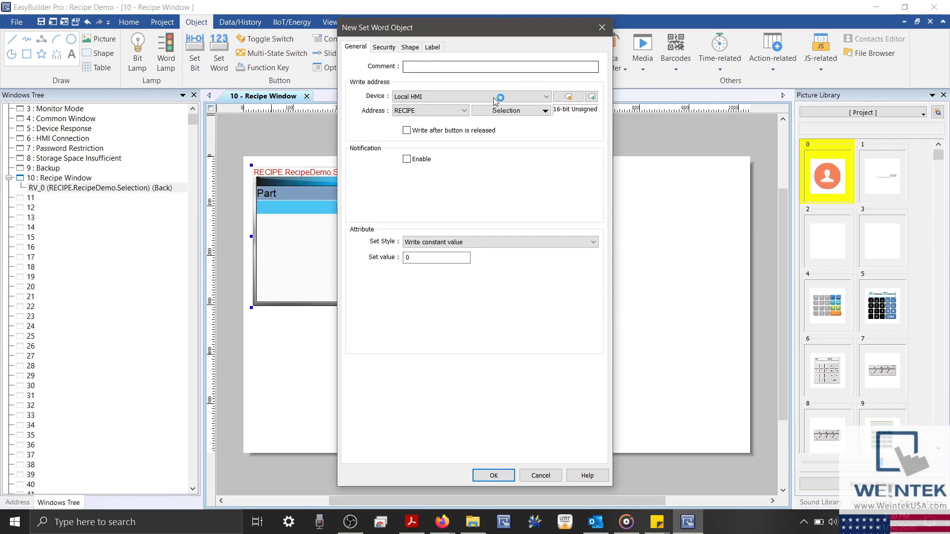
{"action": "left_click", "coordinate": [509, 110]}
{"action": "mouse_move", "coordinate": [511, 127]}
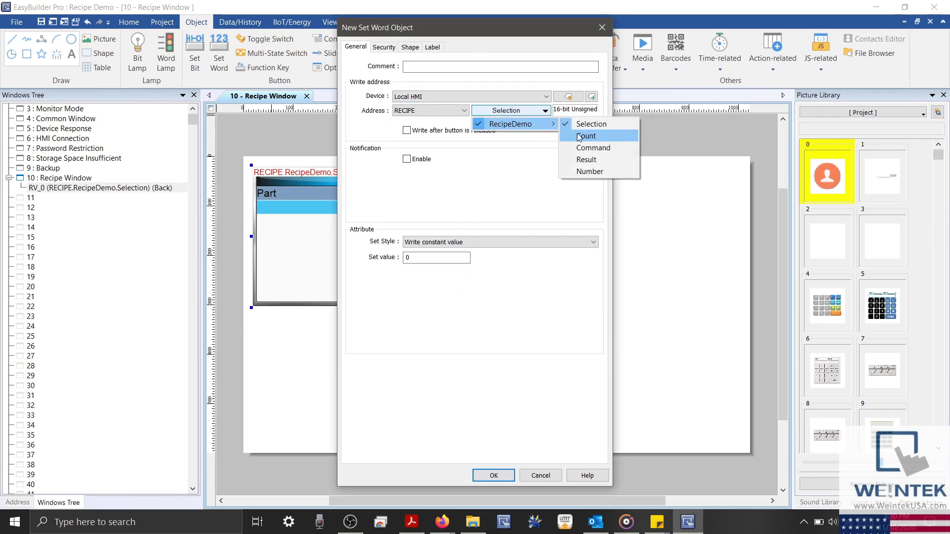
{"action": "left_click", "coordinate": [590, 144]}
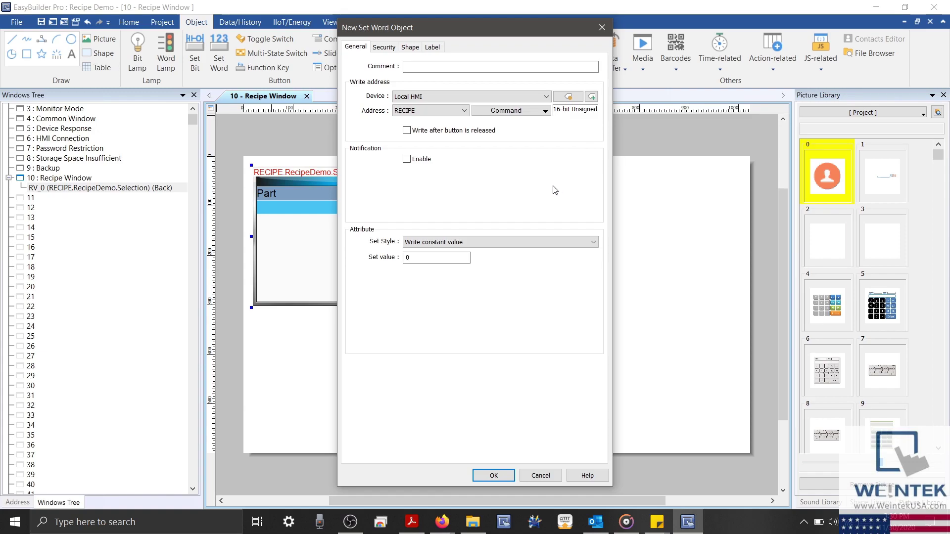
{"action": "double_click", "coordinate": [423, 258]}
{"action": "type", "text": "1"}
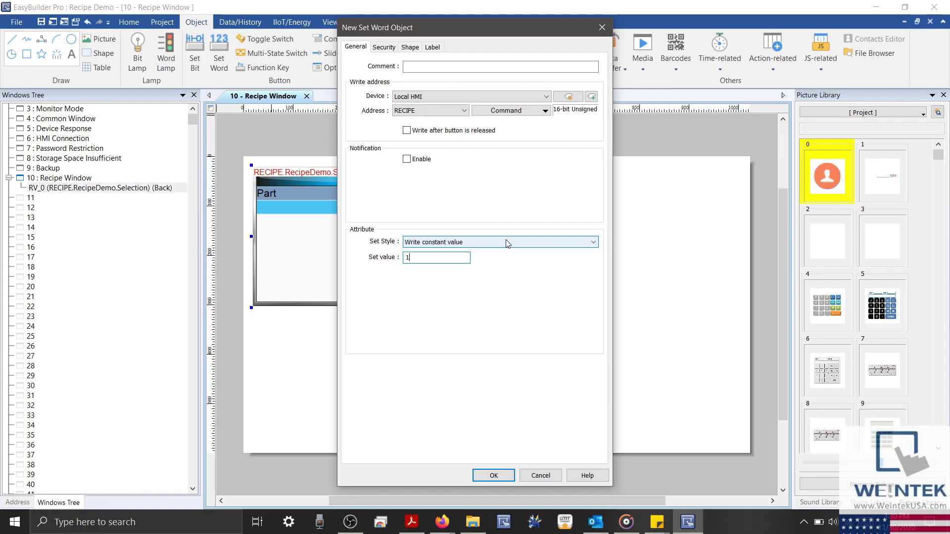
Set the button to Object Control Command style on the Recipe object, keeping command [1] Add a new recipe record.
{"action": "left_click", "coordinate": [506, 242]}
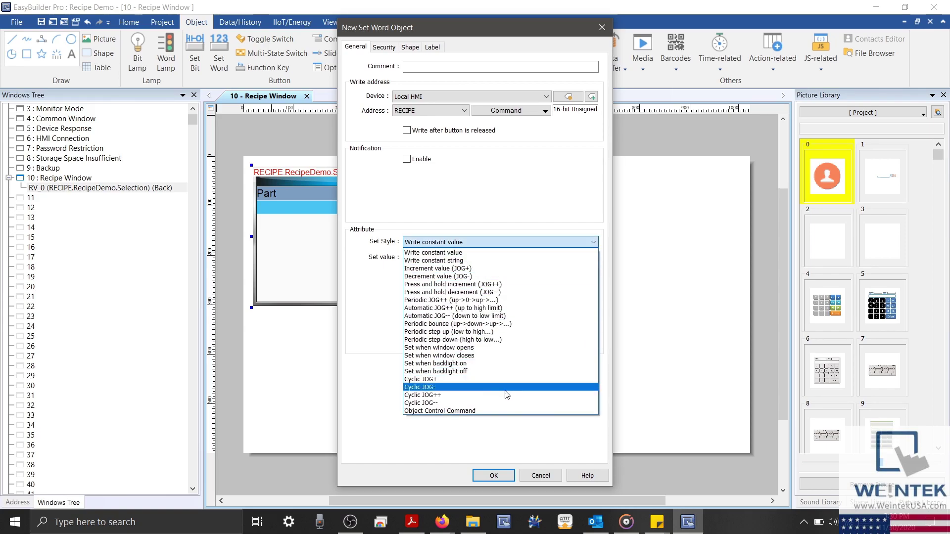
{"action": "left_click", "coordinate": [505, 411]}
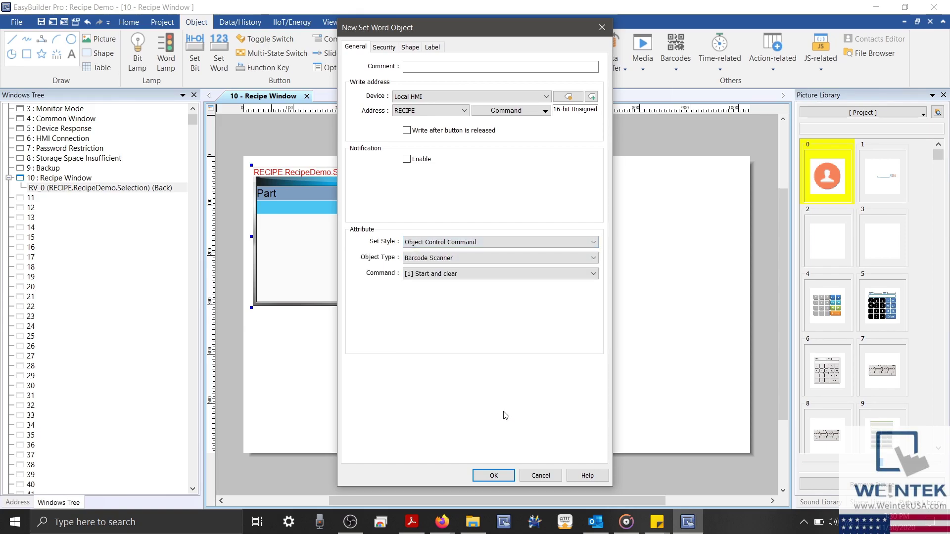
{"action": "left_click", "coordinate": [482, 260]}
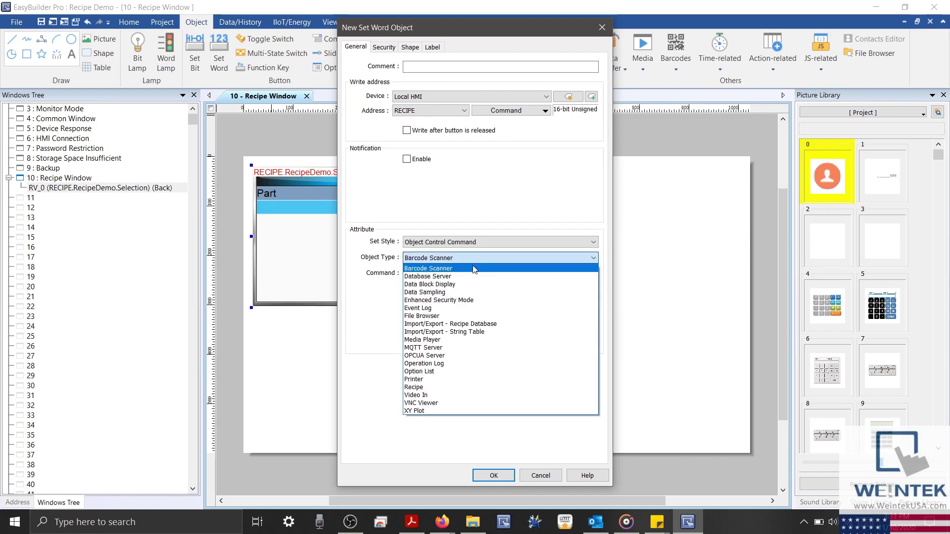
{"action": "left_click", "coordinate": [452, 388]}
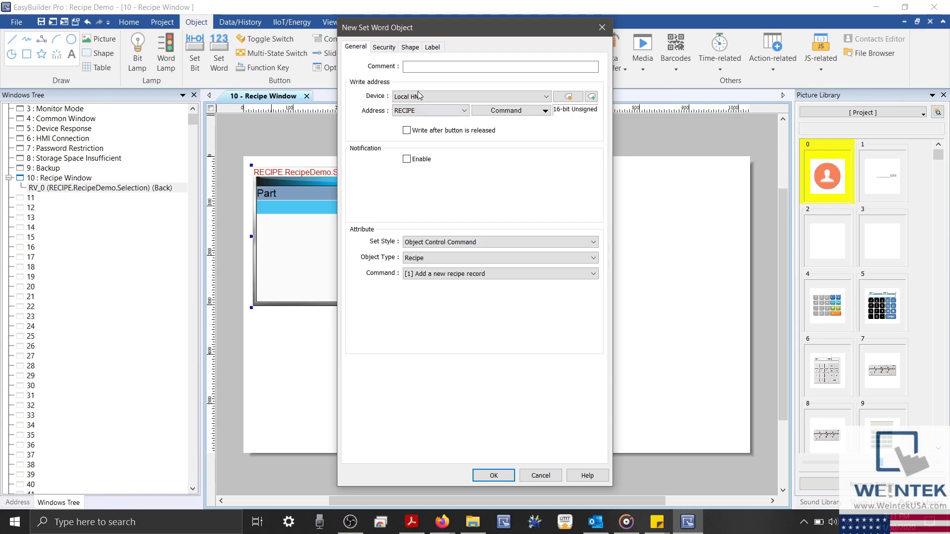
Give the button the label 'Add', copied to every state, and confirm the settings.
{"action": "left_click", "coordinate": [432, 47]}
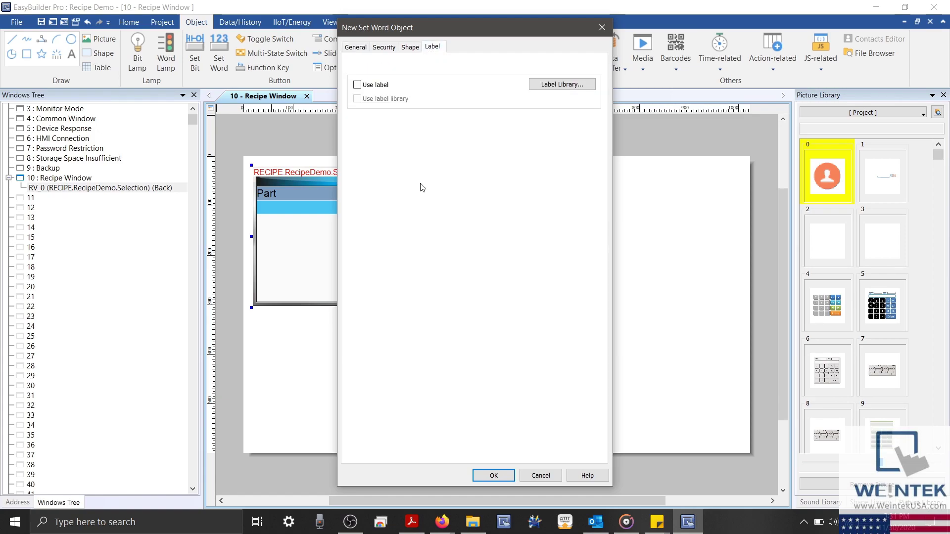
{"action": "left_click", "coordinate": [380, 85]}
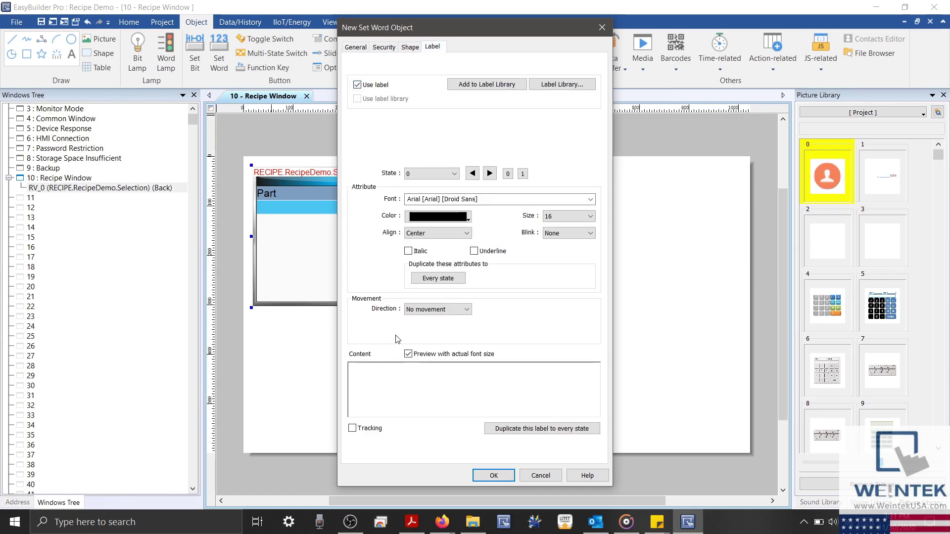
{"action": "type", "text": "Add"}
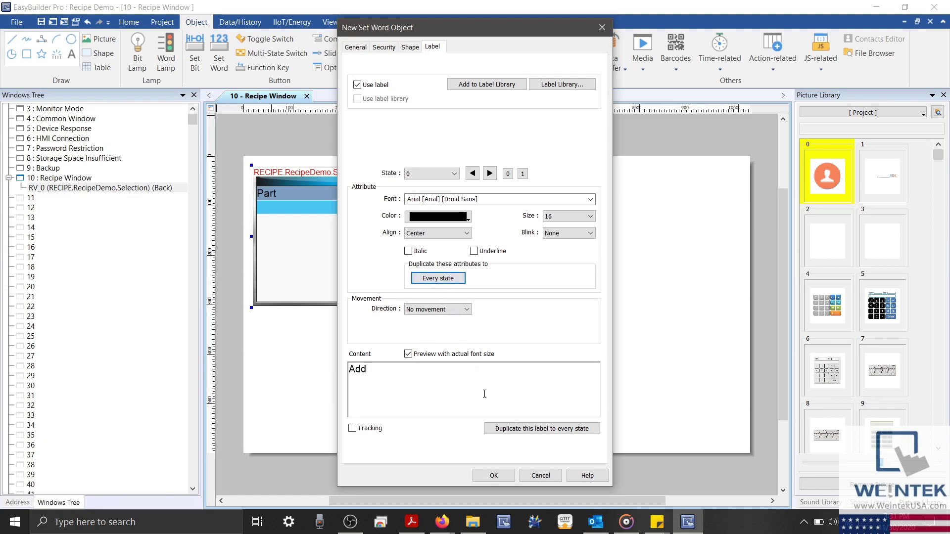
{"action": "left_click", "coordinate": [497, 431]}
{"action": "left_click", "coordinate": [494, 475]}
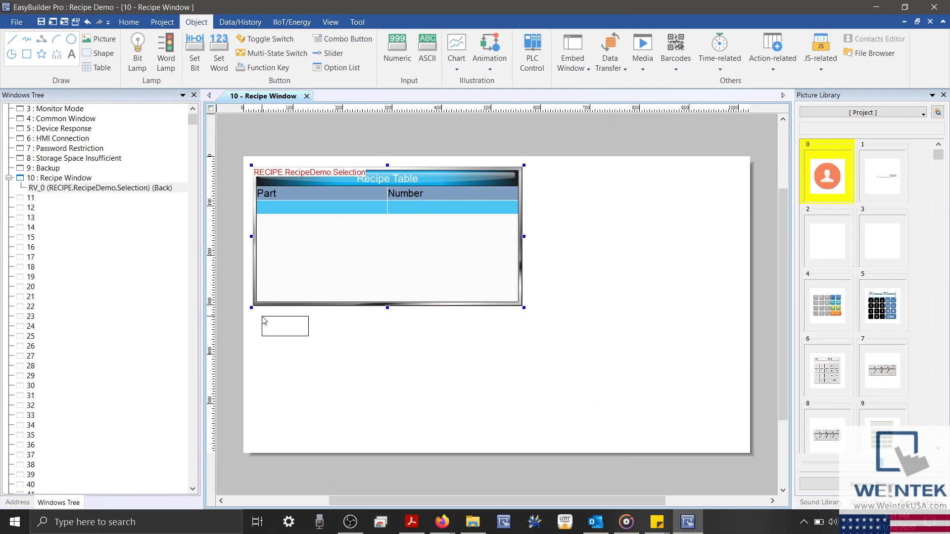
Place the Add button below the recipe table and delete the accidental duplicate.
{"action": "left_click", "coordinate": [267, 319]}
{"action": "left_click", "coordinate": [294, 355]}
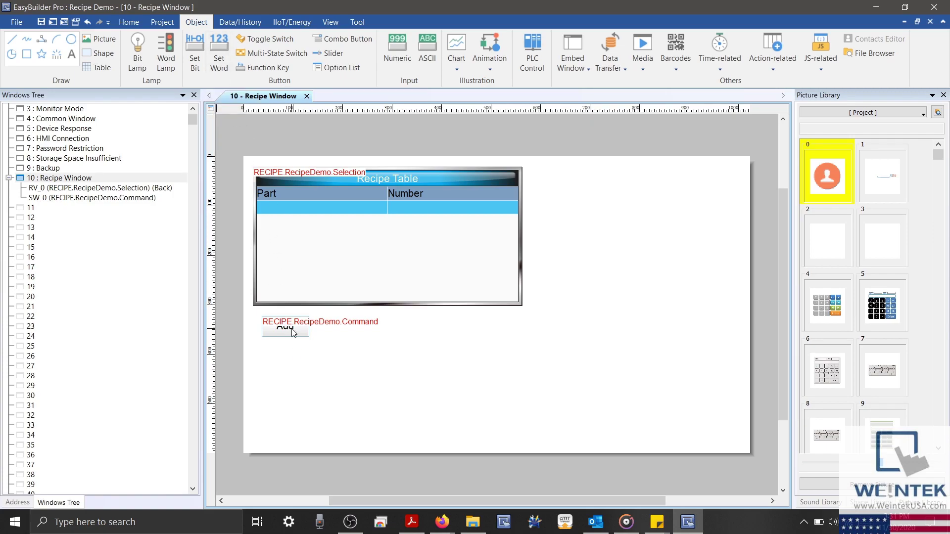
{"action": "left_click_drag", "start_coordinate": [294, 332], "coordinate": [335, 329], "text": "ctrl"}
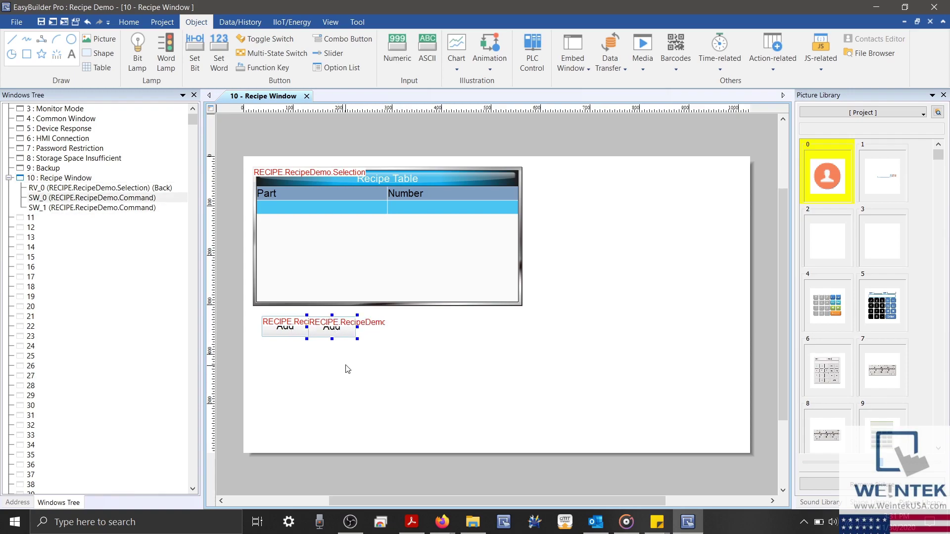
{"action": "key", "text": "Delete"}
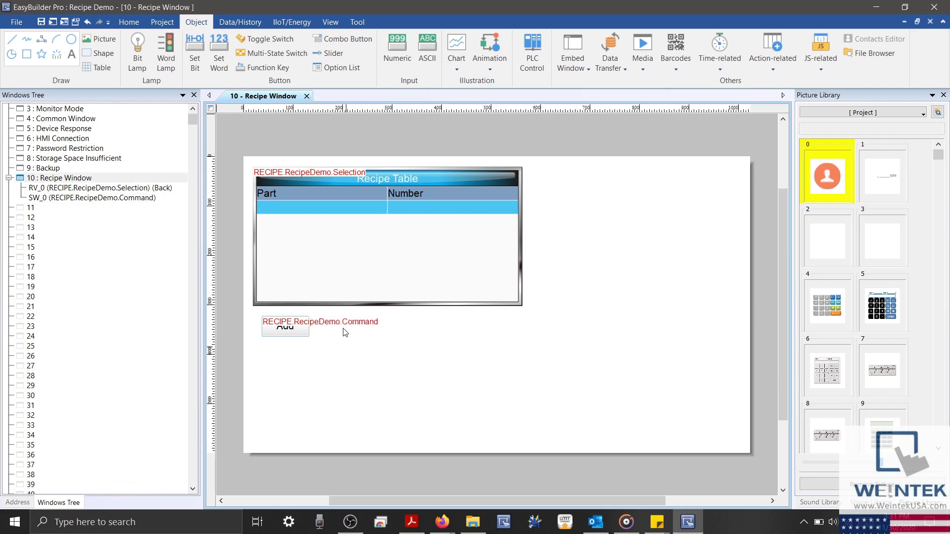
Start another Set Word command button, reviewing its carried-over label and general settings.
{"action": "left_click", "coordinate": [213, 59]}
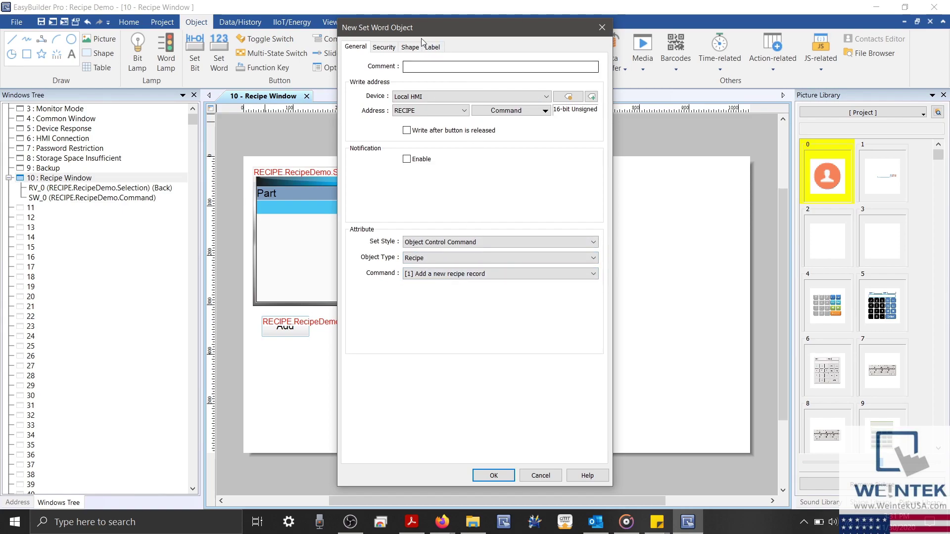
{"action": "left_click", "coordinate": [432, 47]}
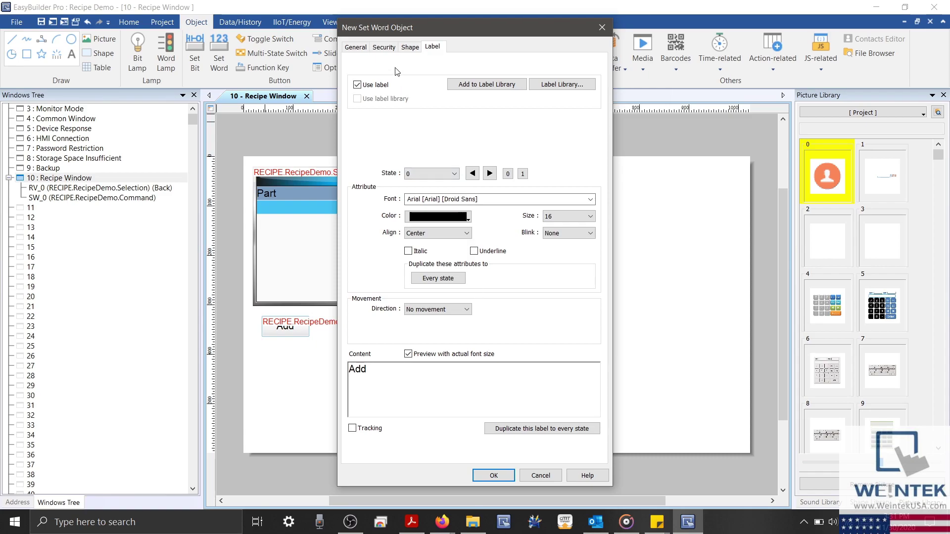
{"action": "left_click", "coordinate": [365, 49]}
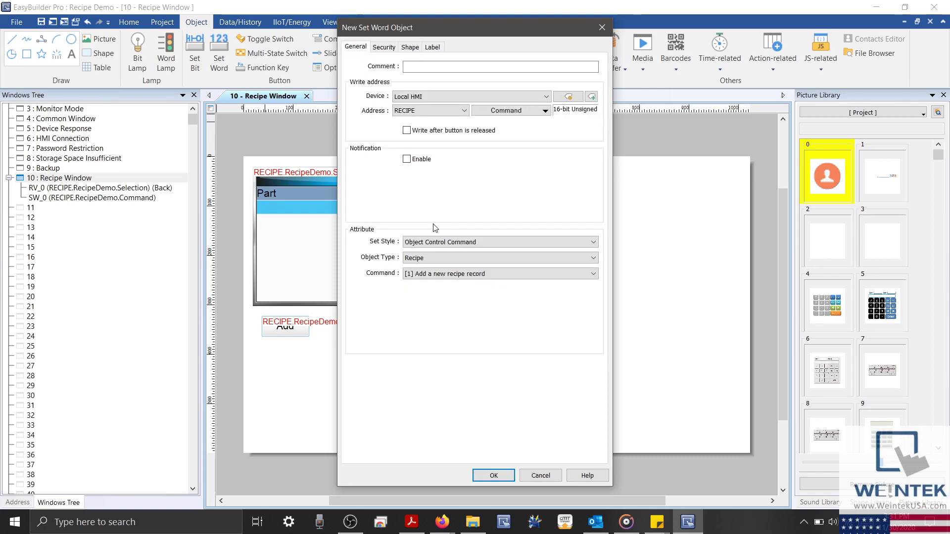
{"action": "scroll", "coordinate": [457, 279], "scroll_direction": "down", "scroll_amount": 1}
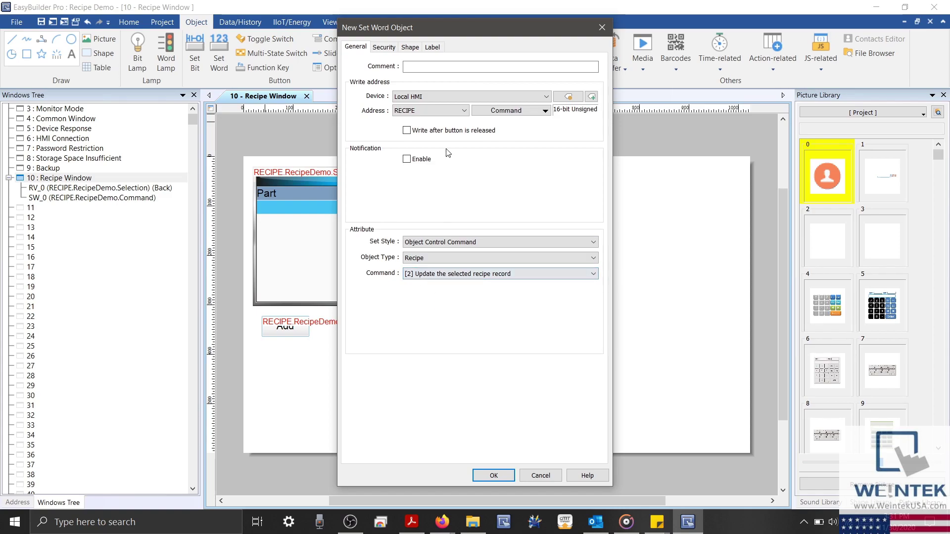
{"action": "left_click", "coordinate": [431, 47]}
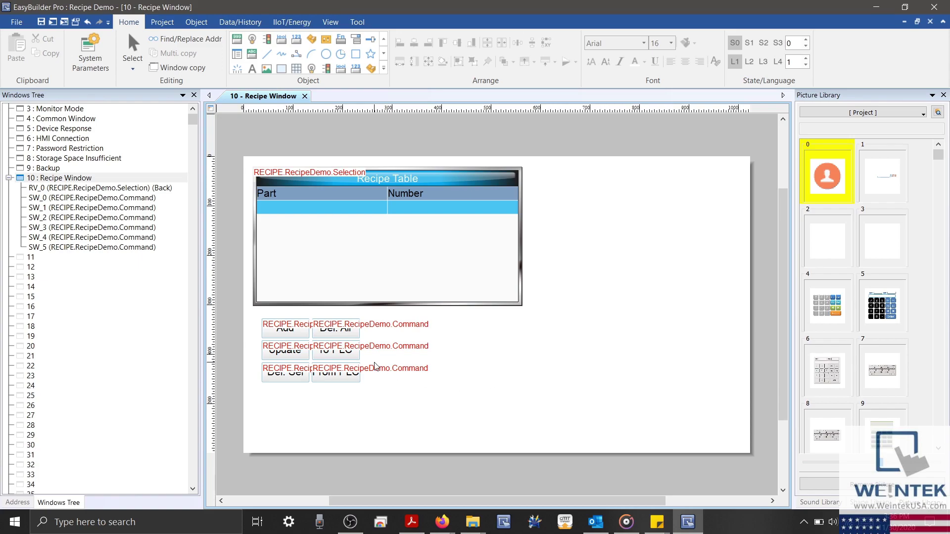
Shift all six recipe command buttons down slightly.
{"action": "left_click_drag", "start_coordinate": [259, 310], "coordinate": [489, 428]}
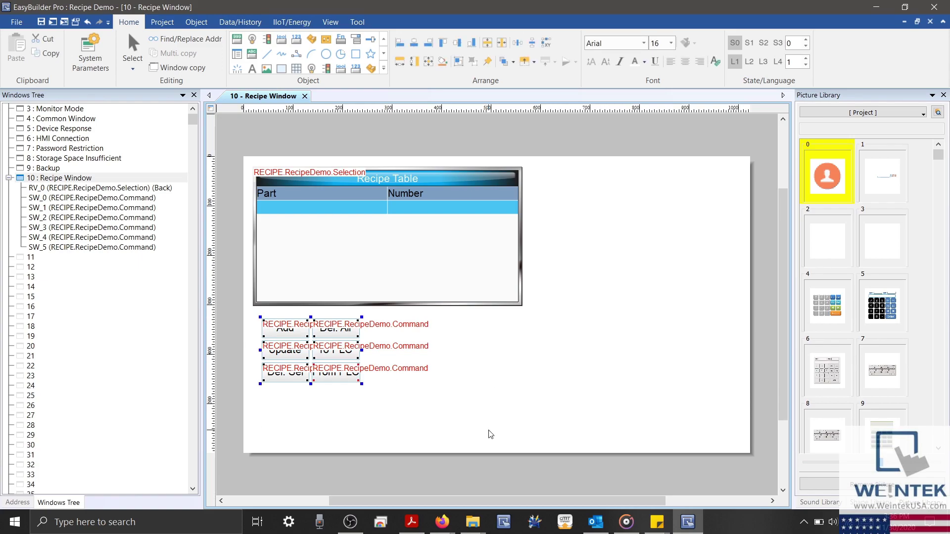
{"action": "key", "text": "Down"}
{"action": "key", "text": "Down"}
{"action": "key", "text": "Down"}
{"action": "key", "text": "Down"}
{"action": "key", "text": "Down"}
{"action": "key", "text": "Down"}
{"action": "key", "text": "Down"}
{"action": "key", "text": "Down"}
{"action": "key", "text": "Down"}
{"action": "key", "text": "Down"}
{"action": "key", "text": "Down"}
{"action": "key", "text": "Down"}
{"action": "key", "text": "Down"}
{"action": "key", "text": "Down"}
{"action": "key", "text": "Down"}
{"action": "key", "text": "Down"}
{"action": "key", "text": "Down"}
{"action": "key", "text": "Down"}
{"action": "key", "text": "Down"}
{"action": "key", "text": "Down"}
{"action": "key", "text": "Down"}
{"action": "key", "text": "Down"}
{"action": "key", "text": "Down"}
{"action": "key", "text": "Down"}
{"action": "key", "text": "Down"}
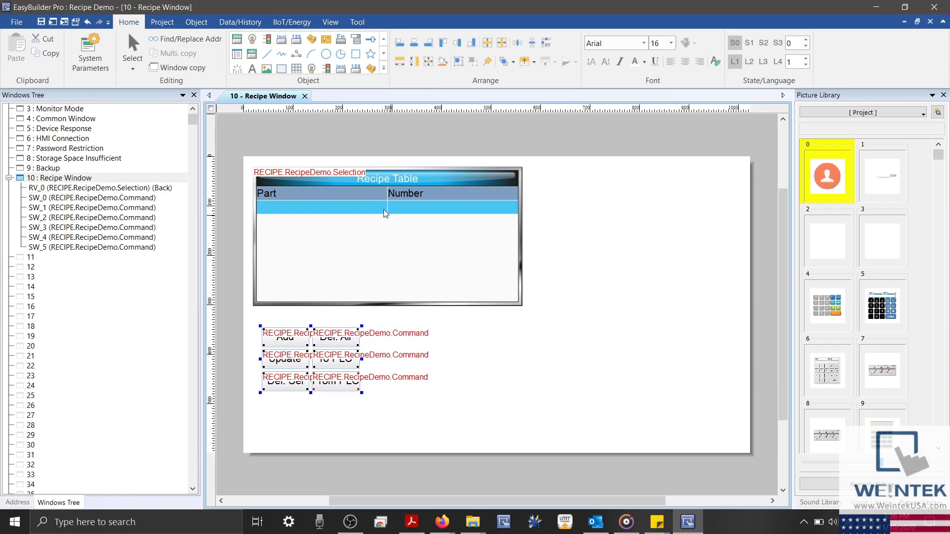
{"action": "left_click", "coordinate": [199, 24]}
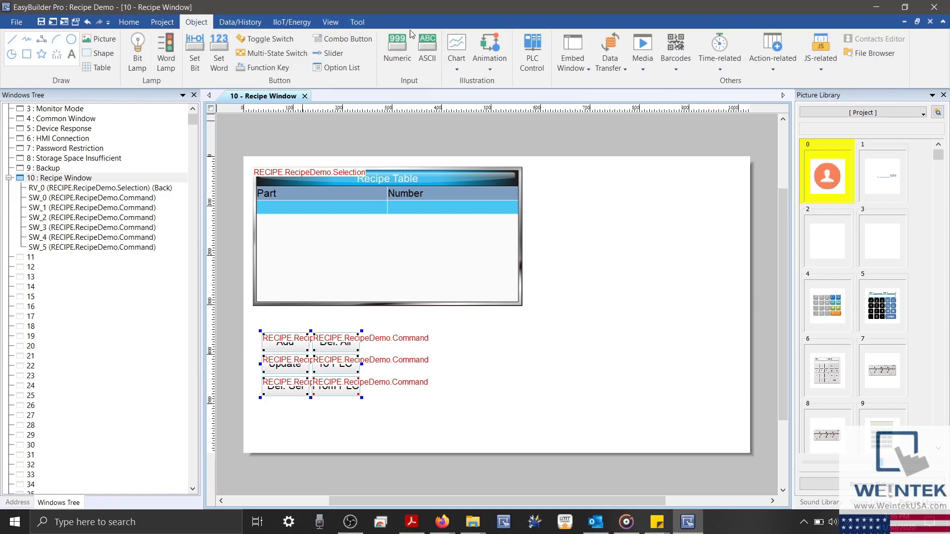
Create an ASCII input on Local HMI linked to RECIPE.RecipeDemo.Part, placed below the recipe table.
{"action": "left_click", "coordinate": [429, 45]}
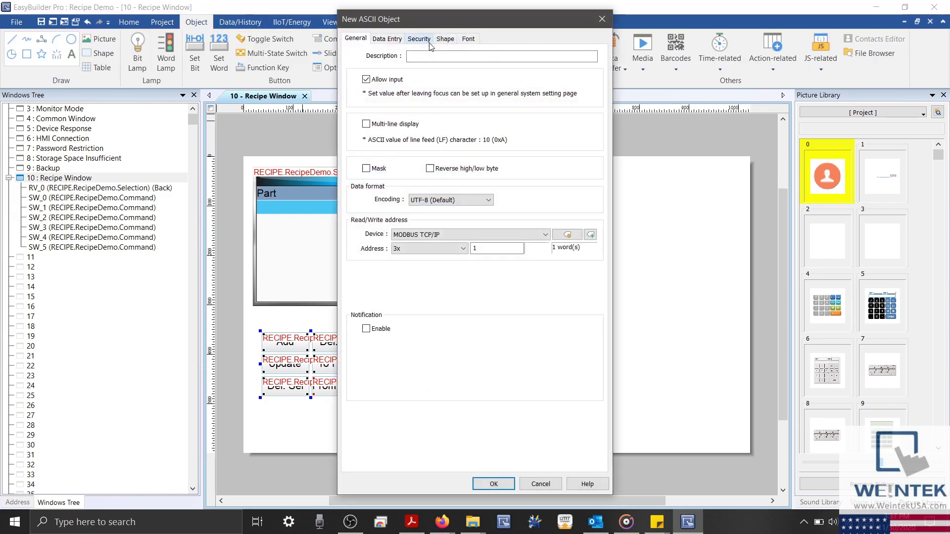
{"action": "left_click", "coordinate": [464, 235]}
{"action": "left_click", "coordinate": [460, 244]}
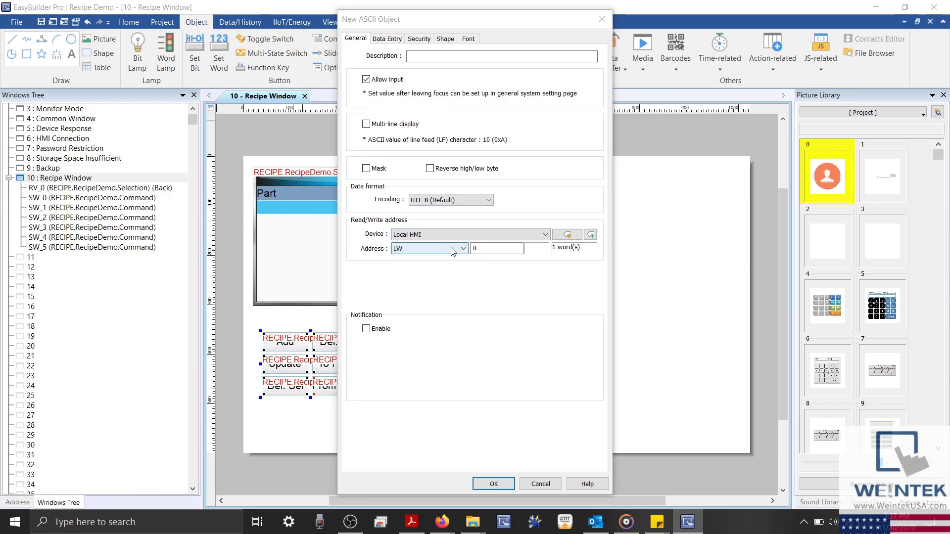
{"action": "left_click", "coordinate": [450, 248]}
{"action": "left_click", "coordinate": [434, 409]}
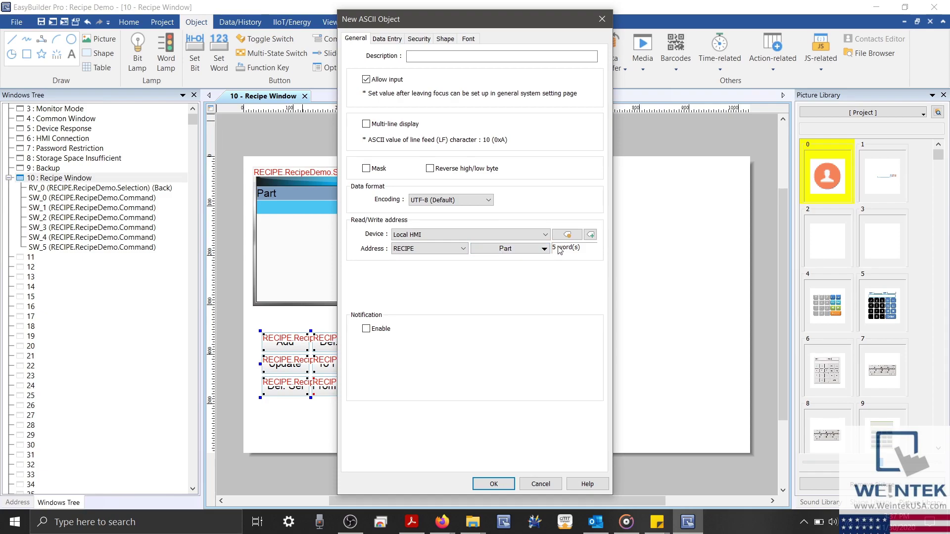
{"action": "left_click", "coordinate": [540, 249]}
{"action": "mouse_move", "coordinate": [546, 266]}
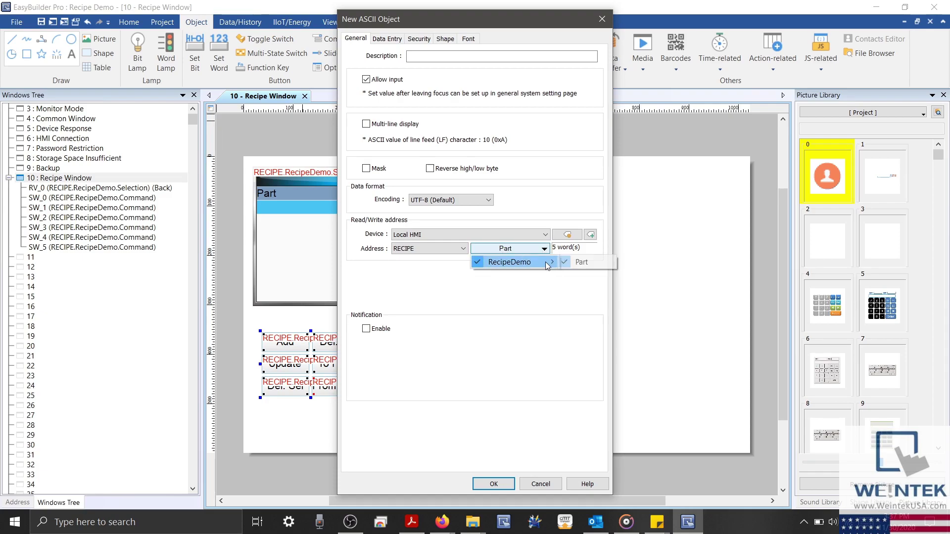
{"action": "left_click", "coordinate": [582, 263]}
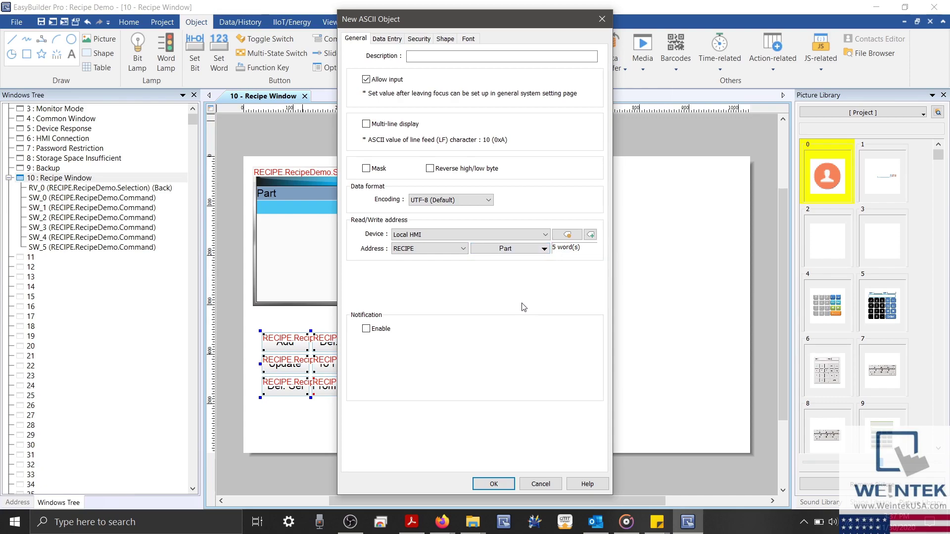
{"action": "left_click", "coordinate": [494, 483]}
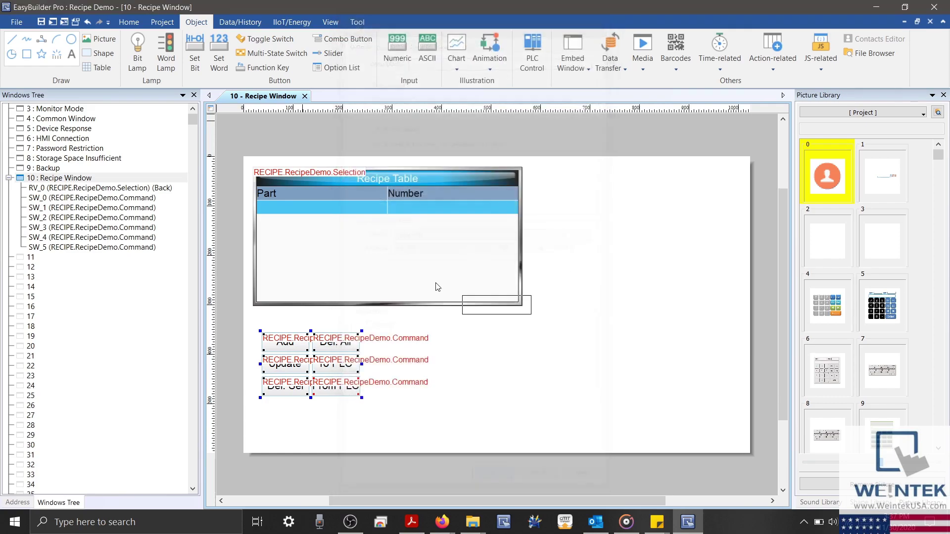
{"action": "left_click", "coordinate": [270, 307]}
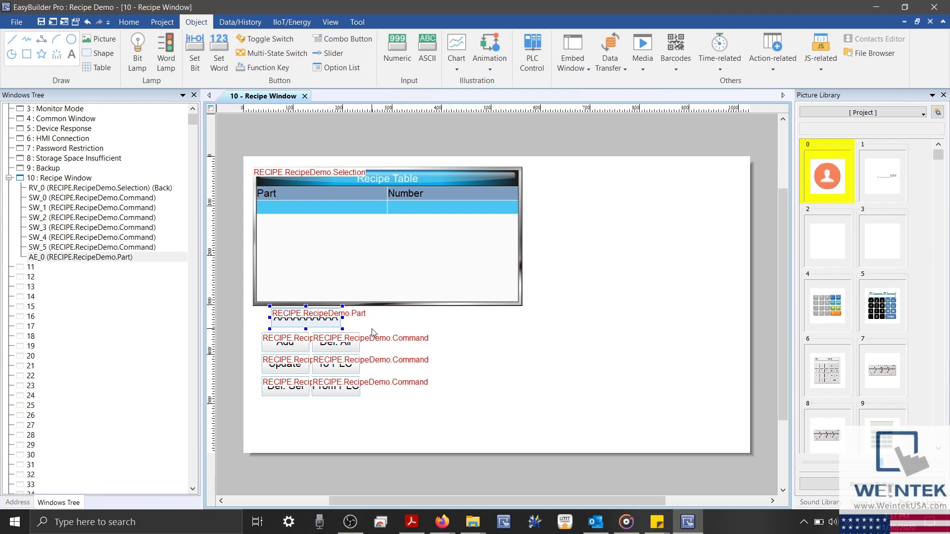
Add a numeric input linked to RECIPE.RecipeDemo.Number beside the Part field, then select both fields.
{"action": "left_click", "coordinate": [388, 56]}
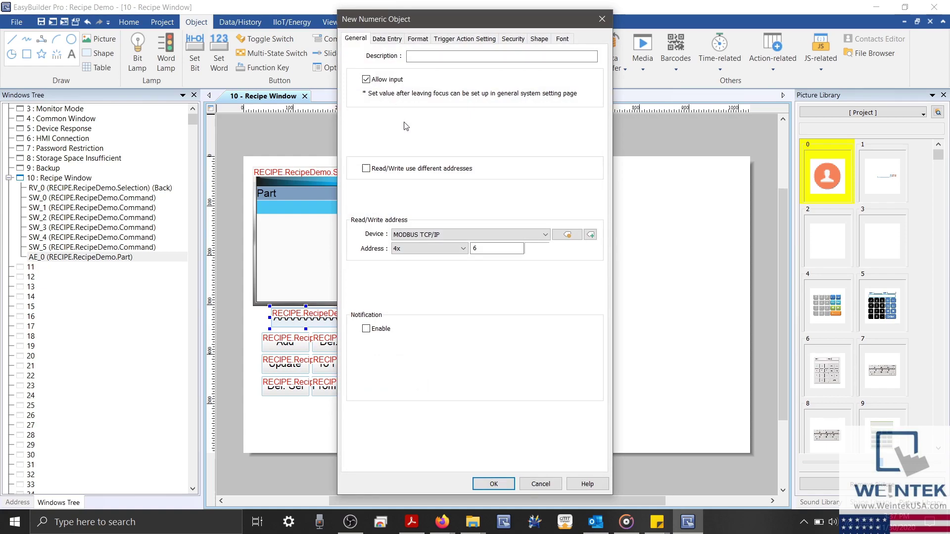
{"action": "scroll", "coordinate": [447, 234], "scroll_direction": "up", "scroll_amount": 1}
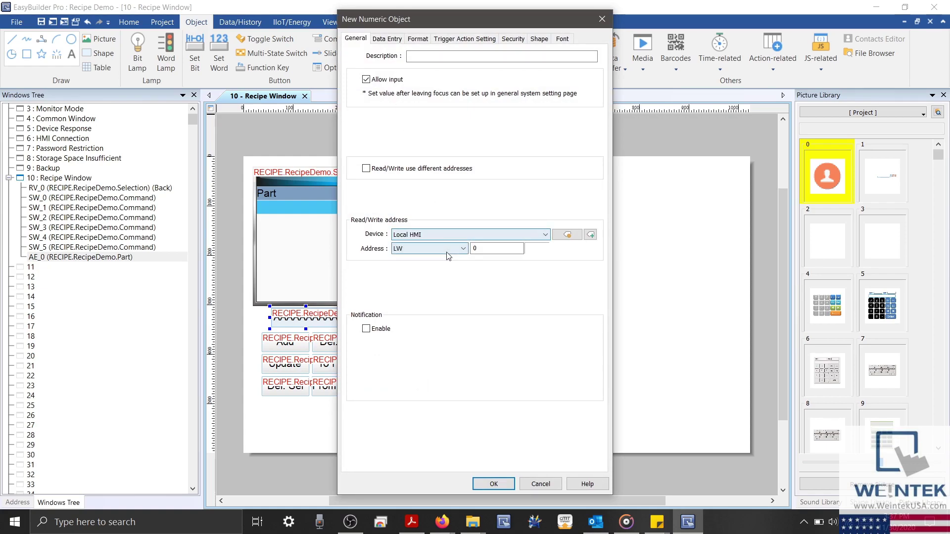
{"action": "left_click", "coordinate": [448, 249]}
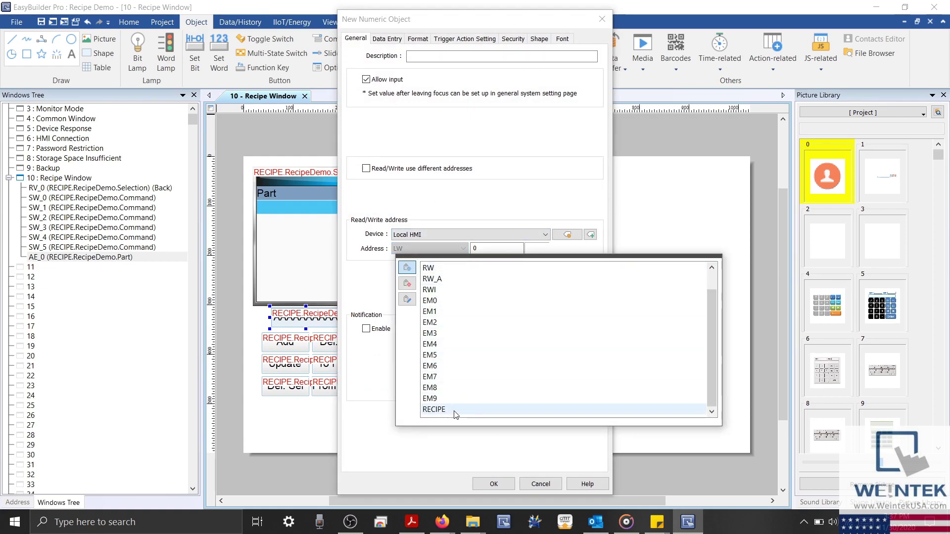
{"action": "left_click", "coordinate": [455, 409]}
{"action": "left_click", "coordinate": [539, 251]}
{"action": "mouse_move", "coordinate": [544, 262]}
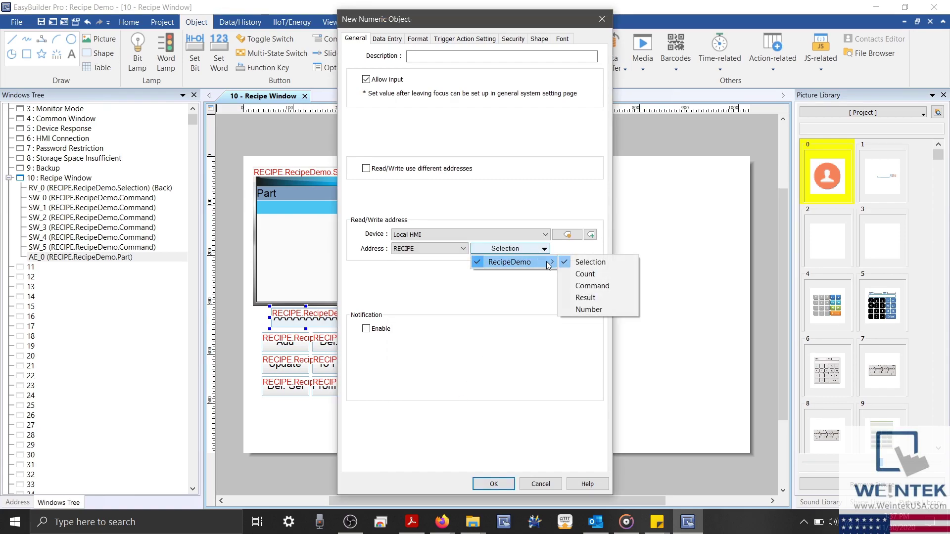
{"action": "left_click", "coordinate": [594, 310]}
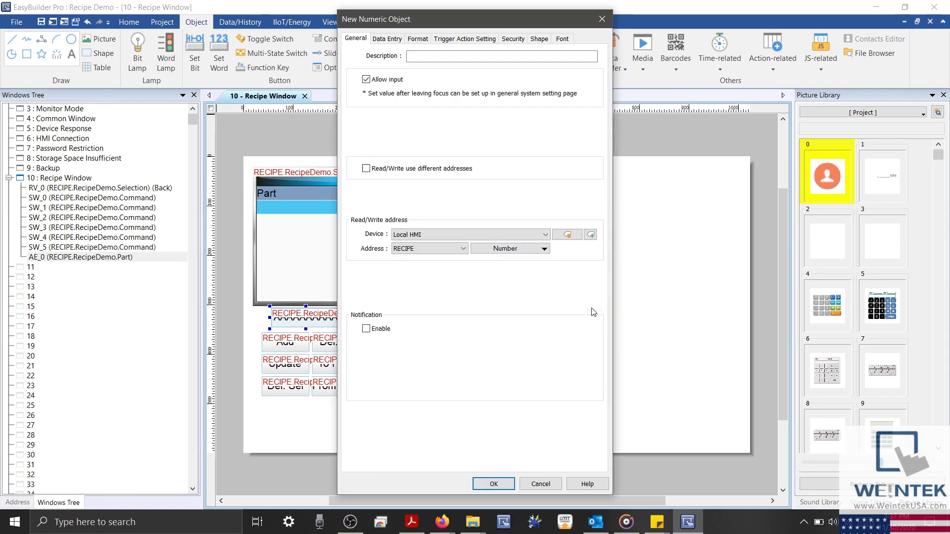
{"action": "left_click", "coordinate": [493, 483]}
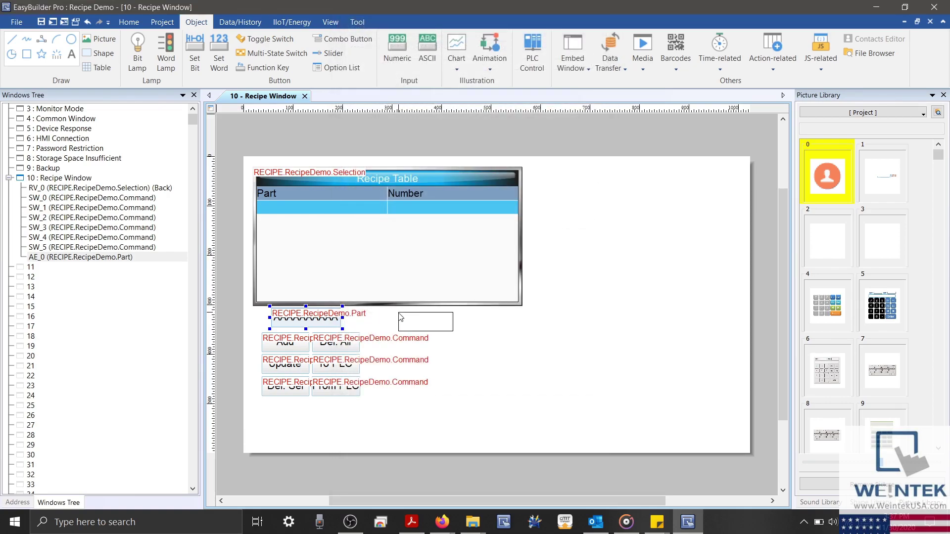
{"action": "left_click", "coordinate": [399, 312]}
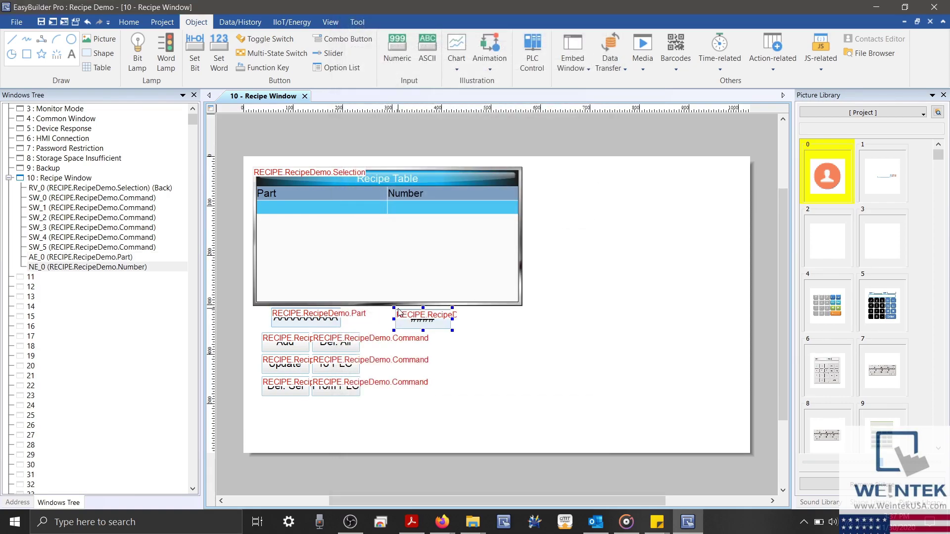
{"action": "left_click", "coordinate": [284, 327], "text": "shift"}
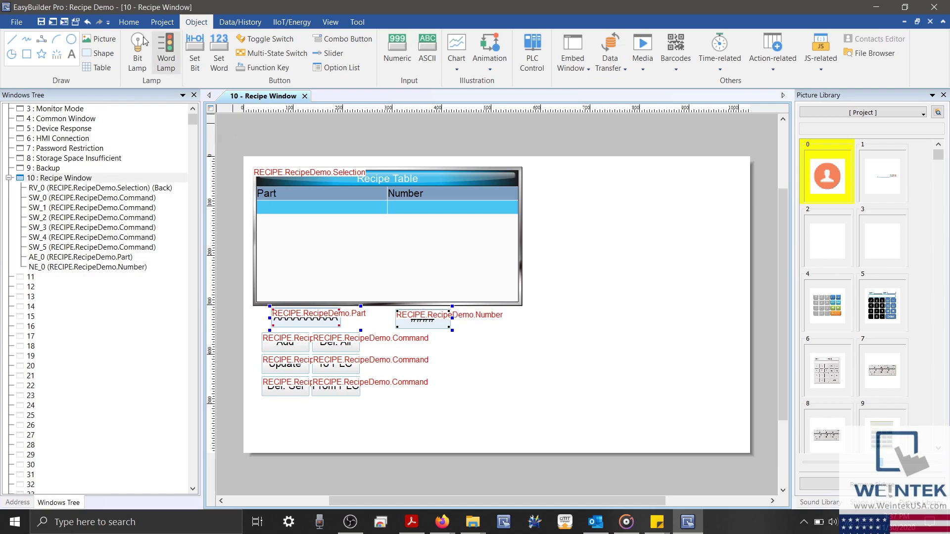
{"action": "left_click", "coordinate": [129, 22]}
Top-align the Number field with Part, then left-align the Part field with the Add button.
{"action": "left_click", "coordinate": [457, 42]}
{"action": "left_click", "coordinate": [546, 321]}
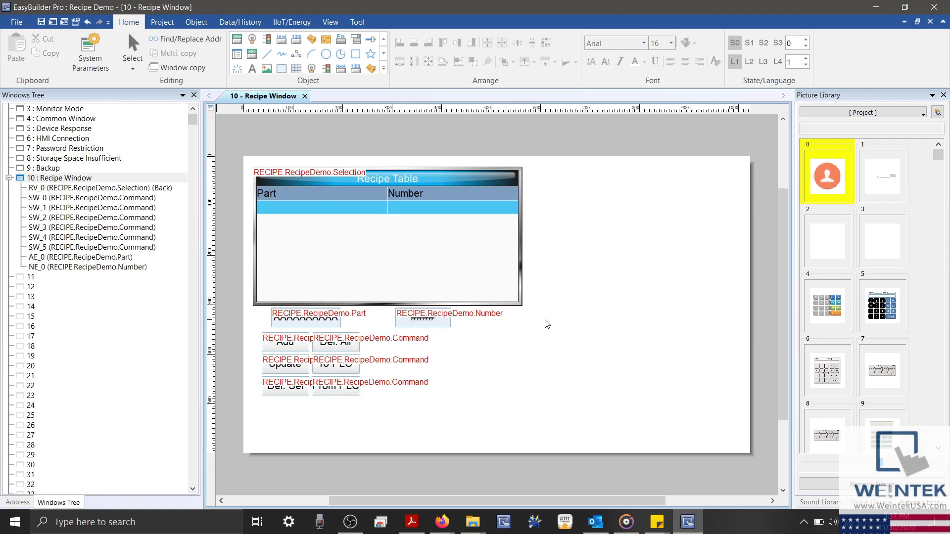
{"action": "left_click", "coordinate": [301, 320]}
{"action": "left_click", "coordinate": [286, 344], "text": "shift"}
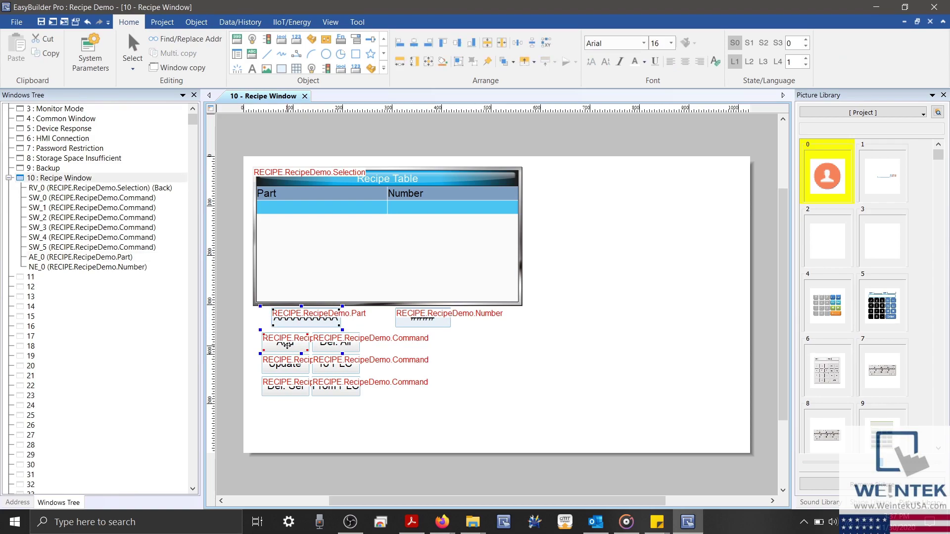
{"action": "left_click", "coordinate": [400, 44]}
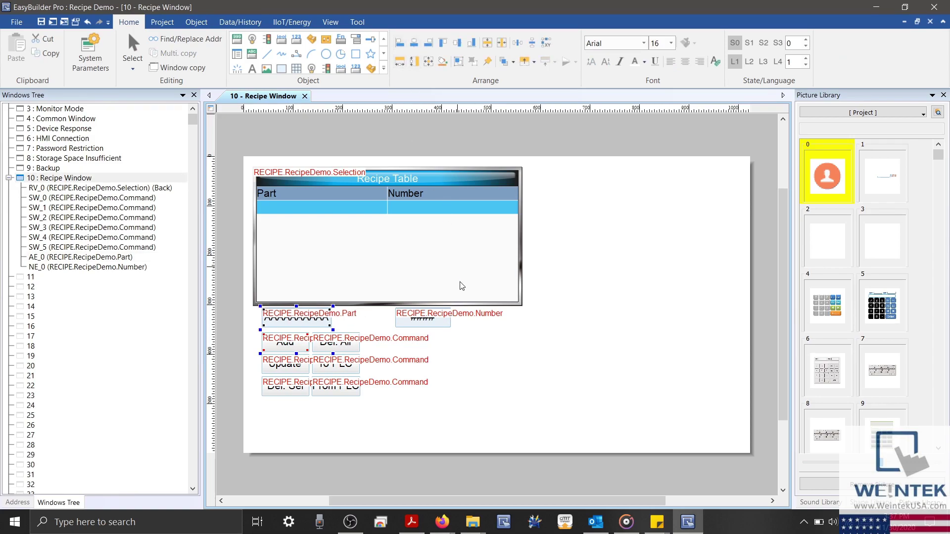
Check the Part field's properties without changes and clear the canvas selection.
{"action": "left_click", "coordinate": [475, 341]}
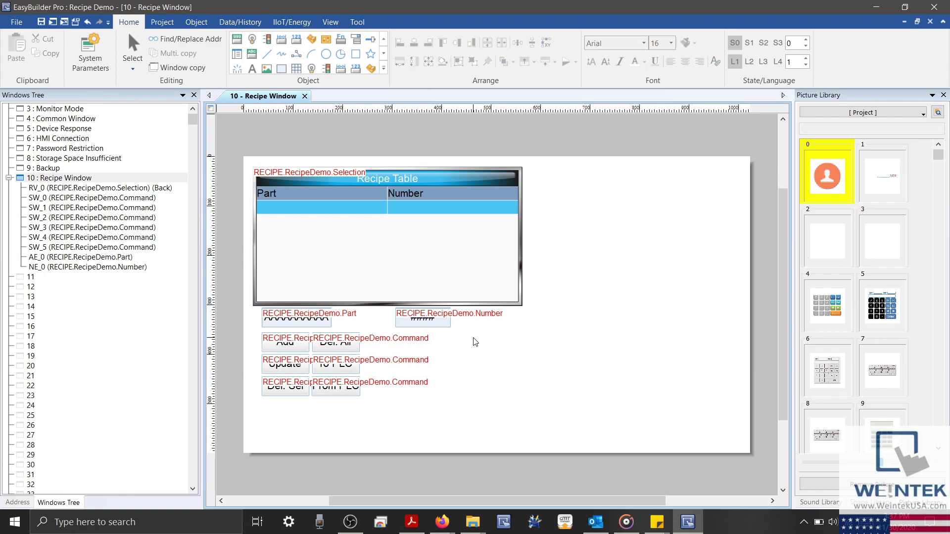
{"action": "left_click", "coordinate": [285, 321]}
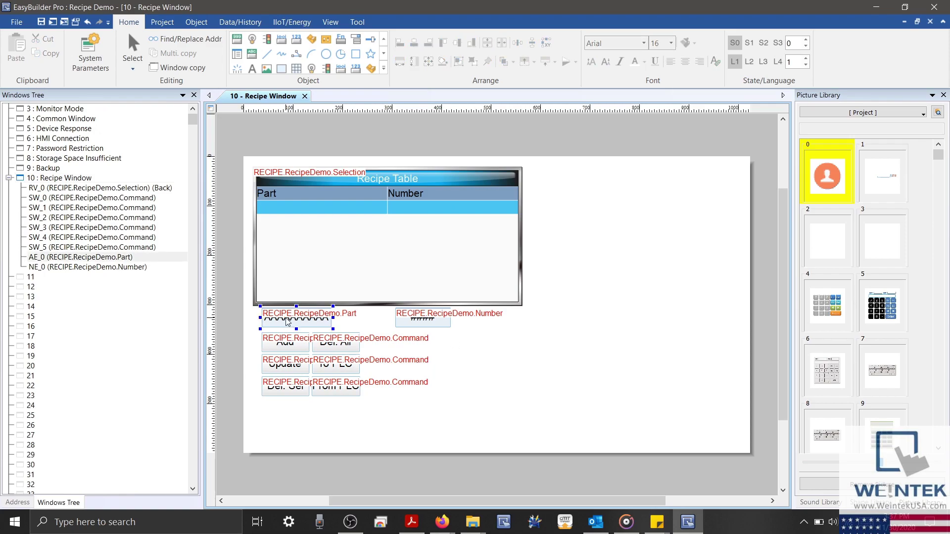
{"action": "double_click", "coordinate": [297, 319]}
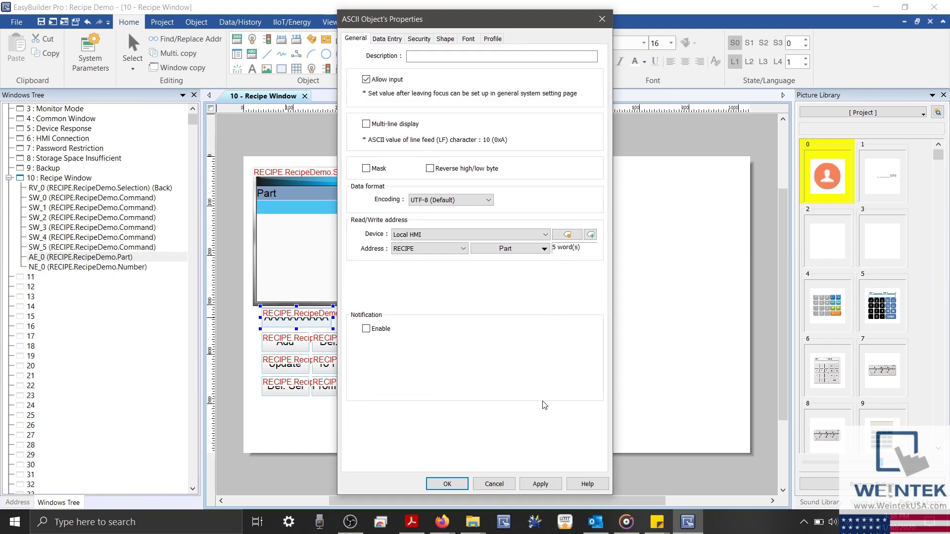
{"action": "left_click", "coordinate": [487, 483]}
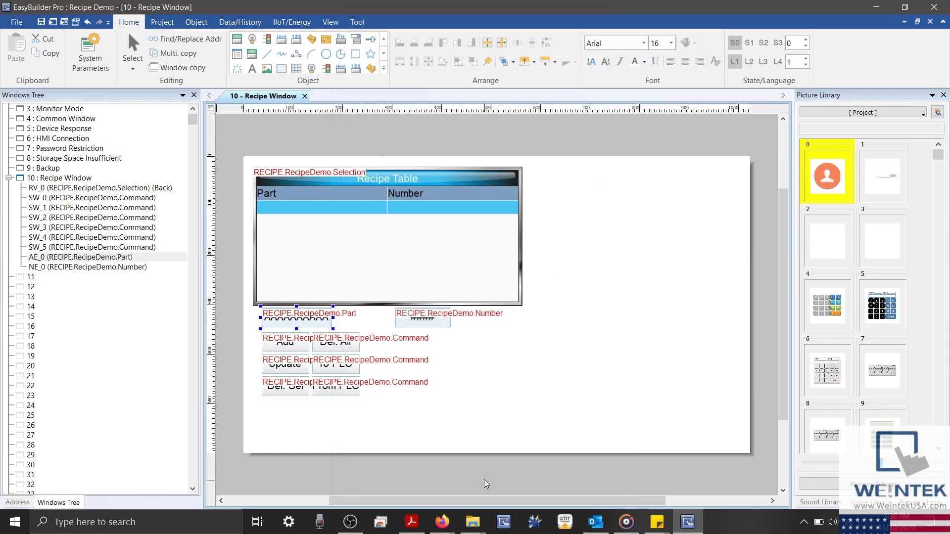
{"action": "right_click", "coordinate": [418, 403]}
{"action": "left_click", "coordinate": [395, 418]}
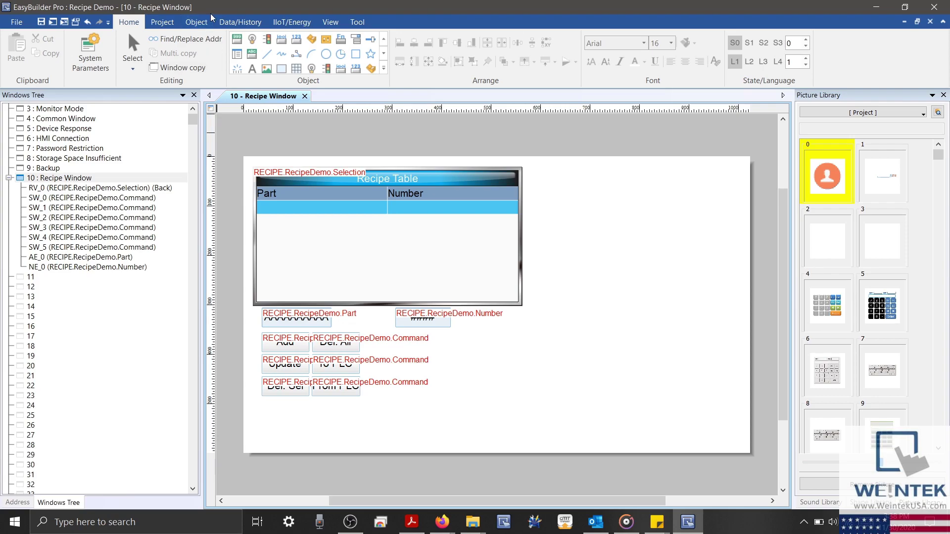
{"action": "left_click", "coordinate": [196, 21]}
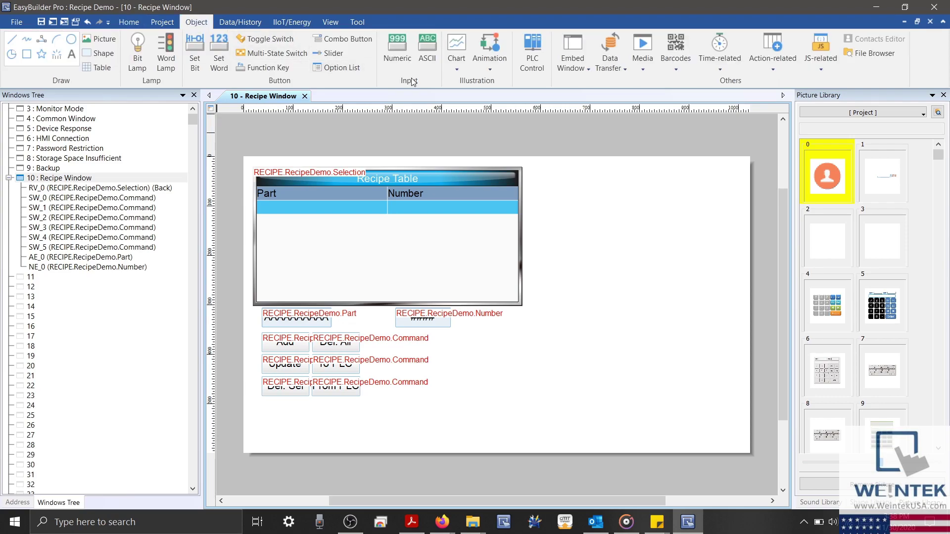
Create a numeric input linked to RecipeDemo.Selection and place it under the Number field.
{"action": "left_click", "coordinate": [398, 42]}
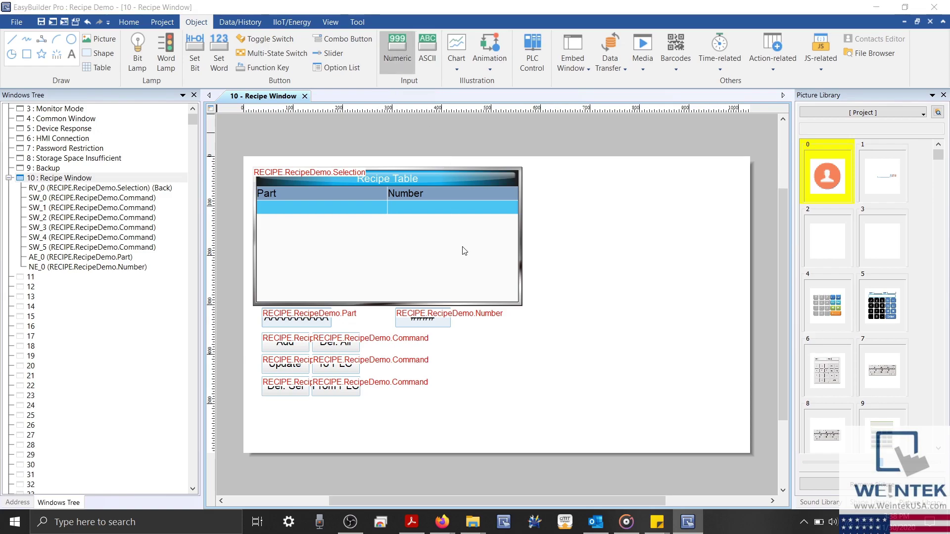
{"action": "left_click", "coordinate": [506, 249]}
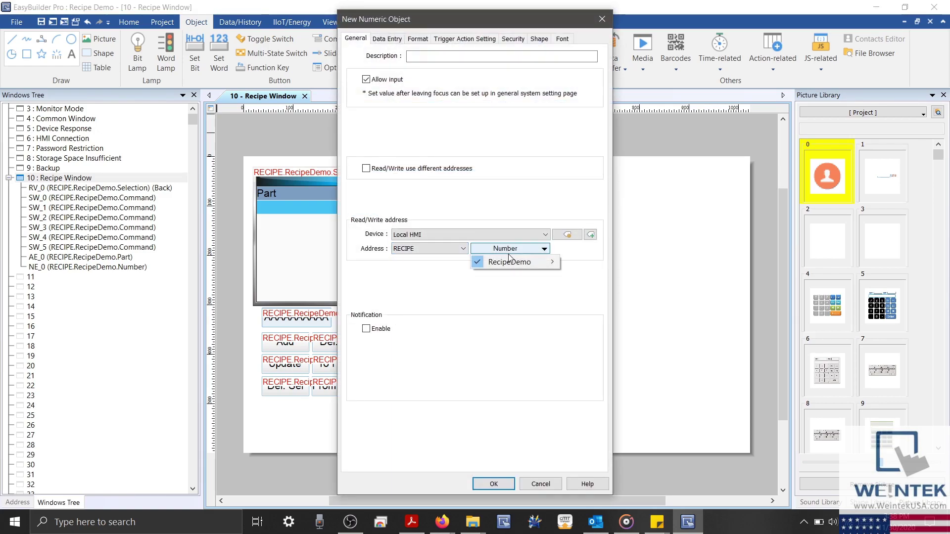
{"action": "mouse_move", "coordinate": [510, 262]}
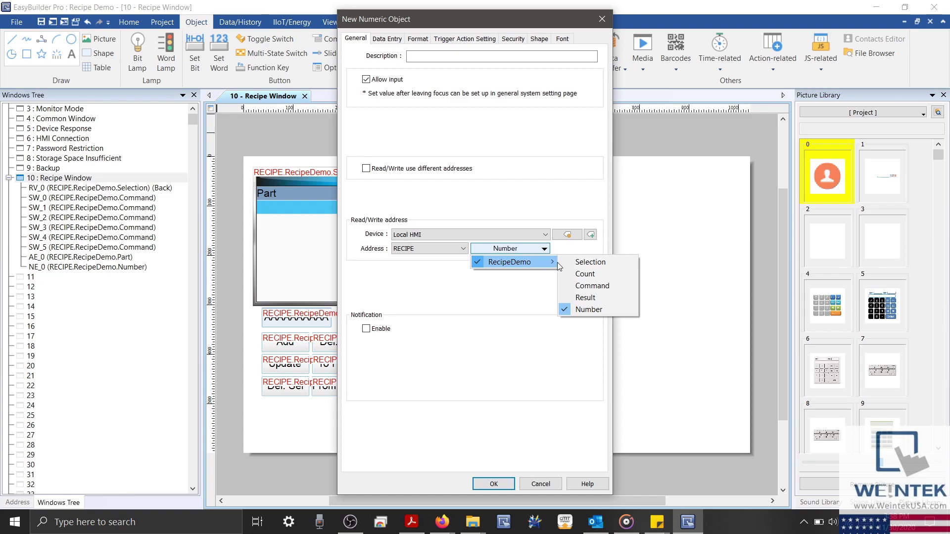
{"action": "left_click", "coordinate": [584, 262]}
{"action": "left_click", "coordinate": [492, 483]}
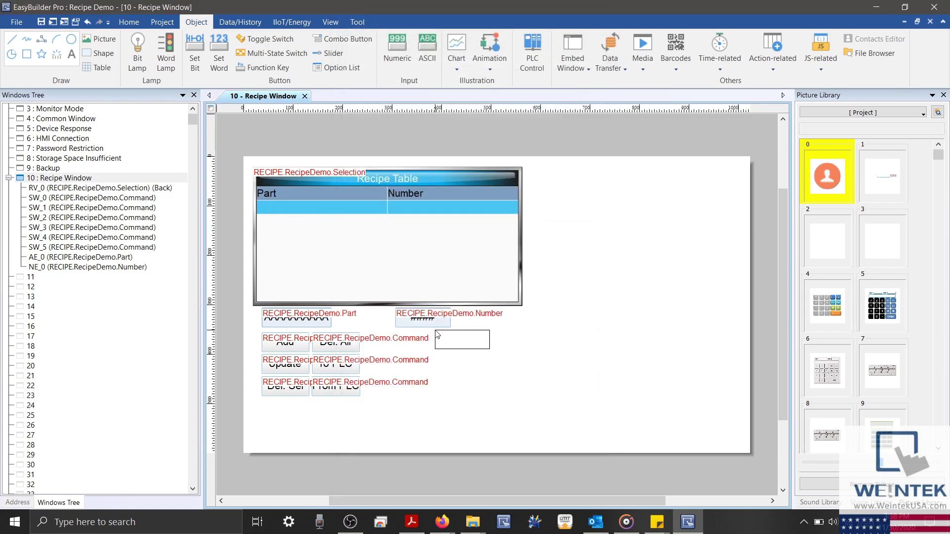
{"action": "left_click", "coordinate": [434, 330]}
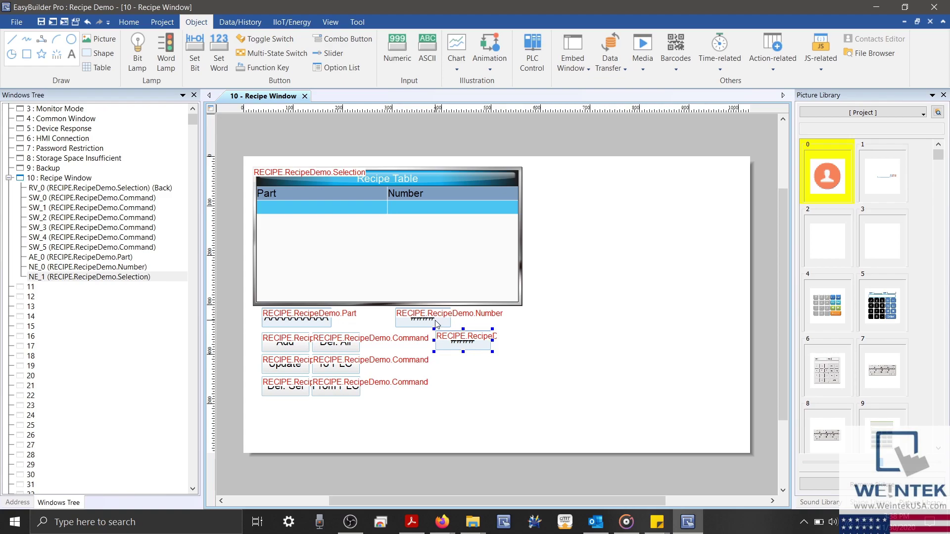
Align the Number and Selection fields with each other, then deselect them.
{"action": "left_click", "coordinate": [437, 322], "text": "ctrl"}
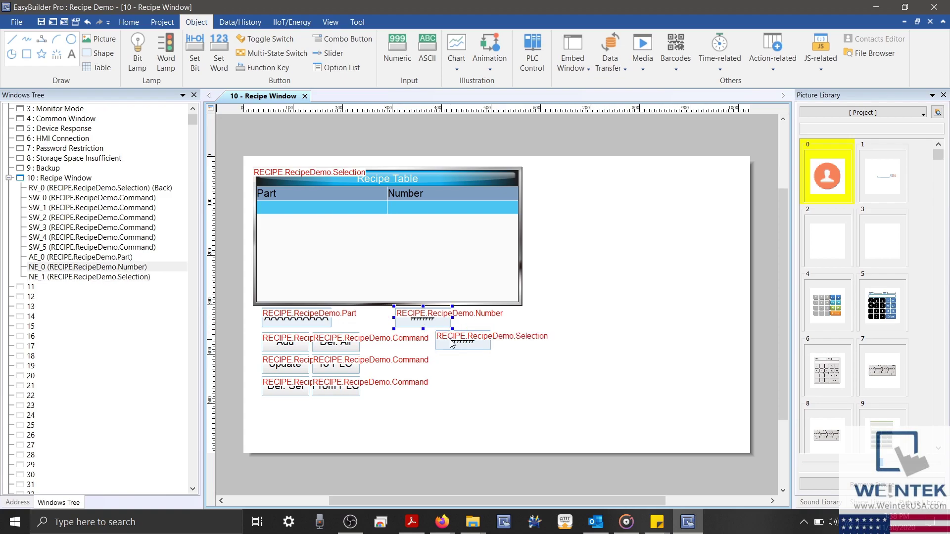
{"action": "left_click", "coordinate": [130, 22]}
{"action": "left_click", "coordinate": [420, 43]}
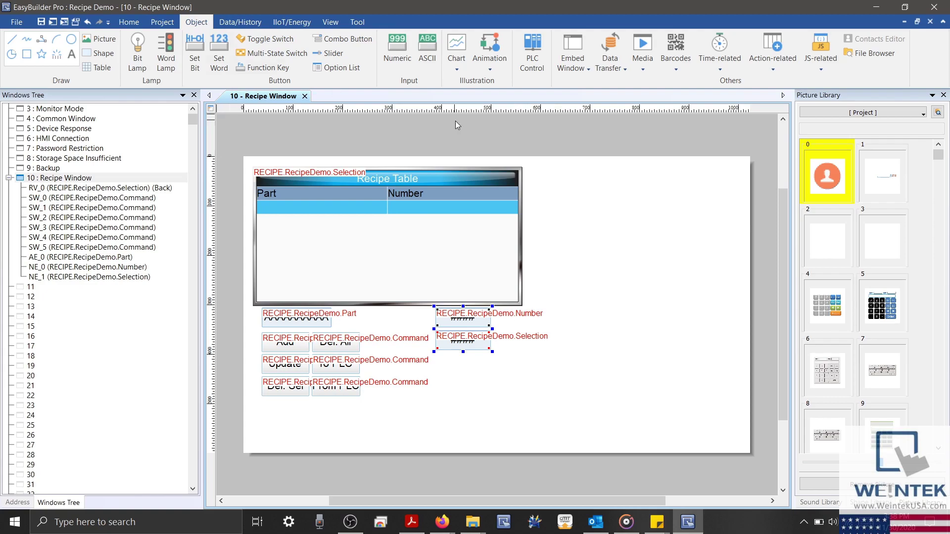
{"action": "left_click", "coordinate": [549, 299]}
Add a numeric input linked to RecipeDemo.Count below the Selection field.
{"action": "left_click", "coordinate": [408, 55]}
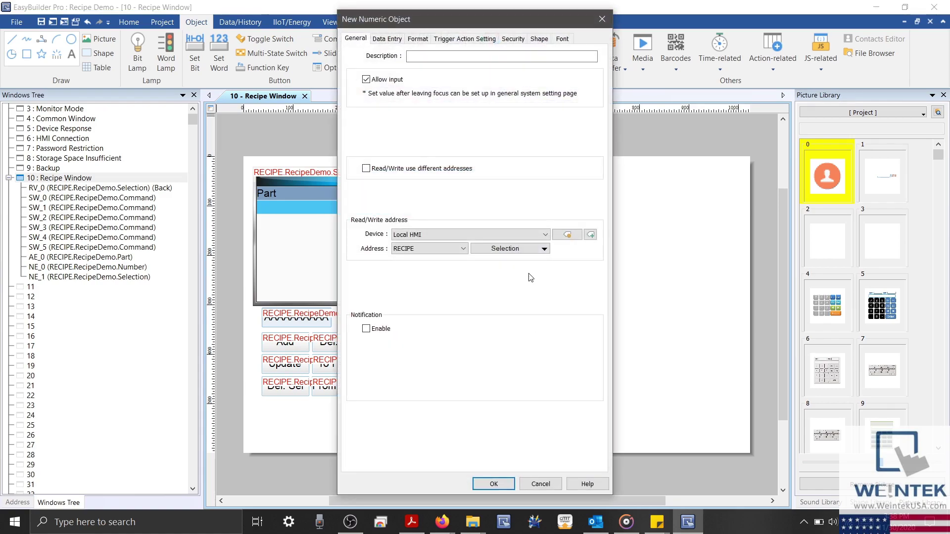
{"action": "left_click", "coordinate": [538, 248]}
{"action": "mouse_move", "coordinate": [509, 261]}
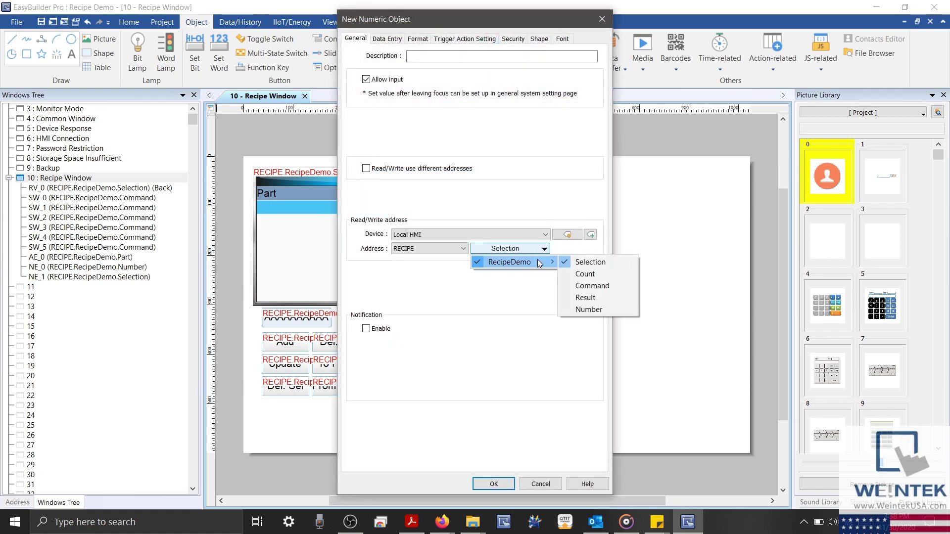
{"action": "left_click", "coordinate": [575, 275]}
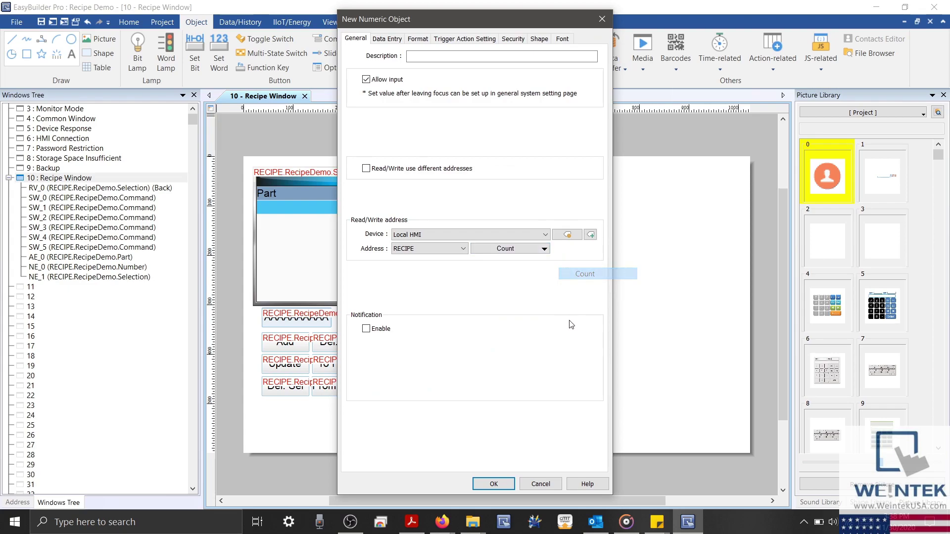
{"action": "left_click", "coordinate": [503, 488]}
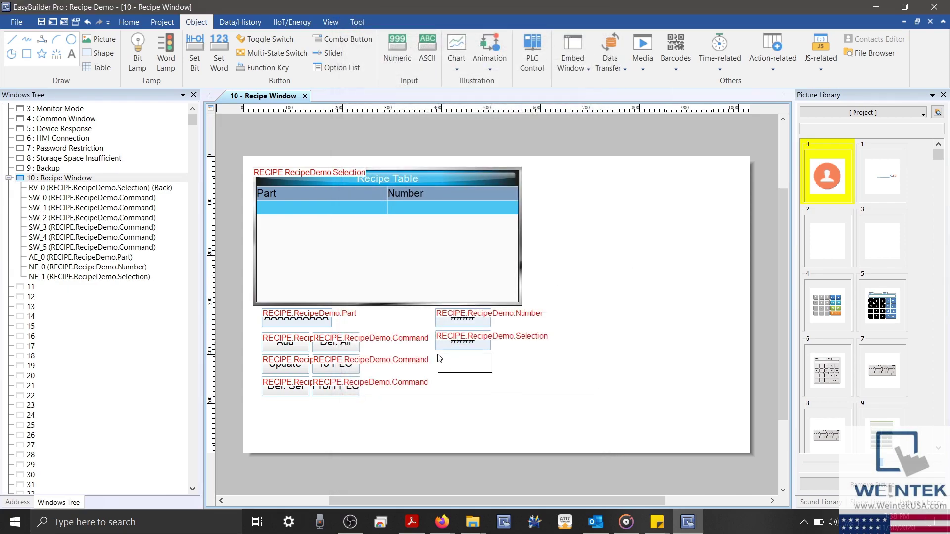
{"action": "left_click", "coordinate": [439, 358]}
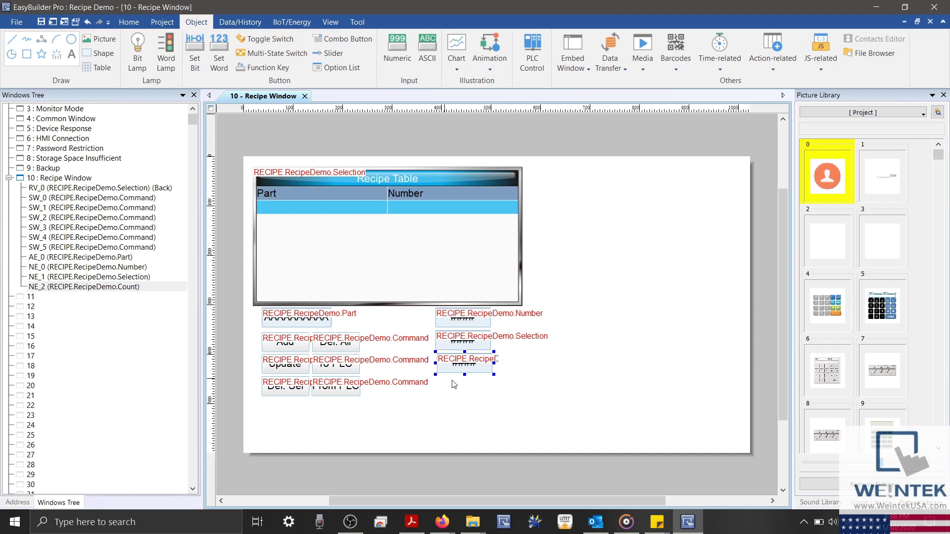
Set up another numeric input linked to RecipeDemo.Result.
{"action": "left_click", "coordinate": [397, 52]}
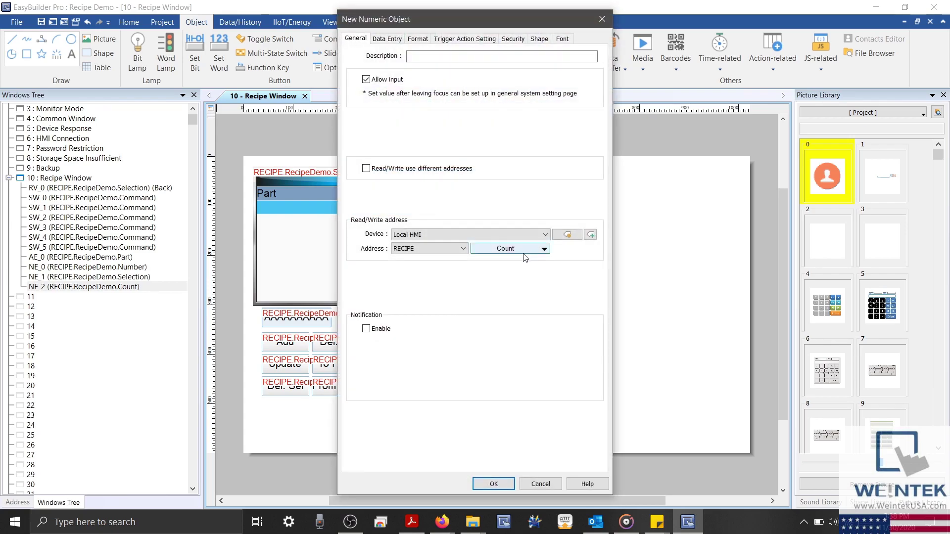
{"action": "left_click", "coordinate": [524, 249]}
{"action": "mouse_move", "coordinate": [536, 261]}
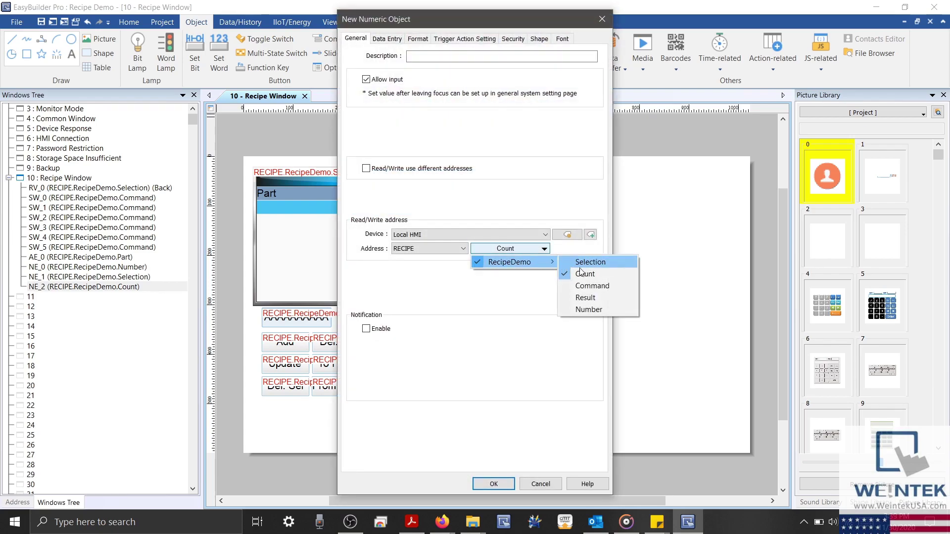
{"action": "left_click", "coordinate": [598, 299]}
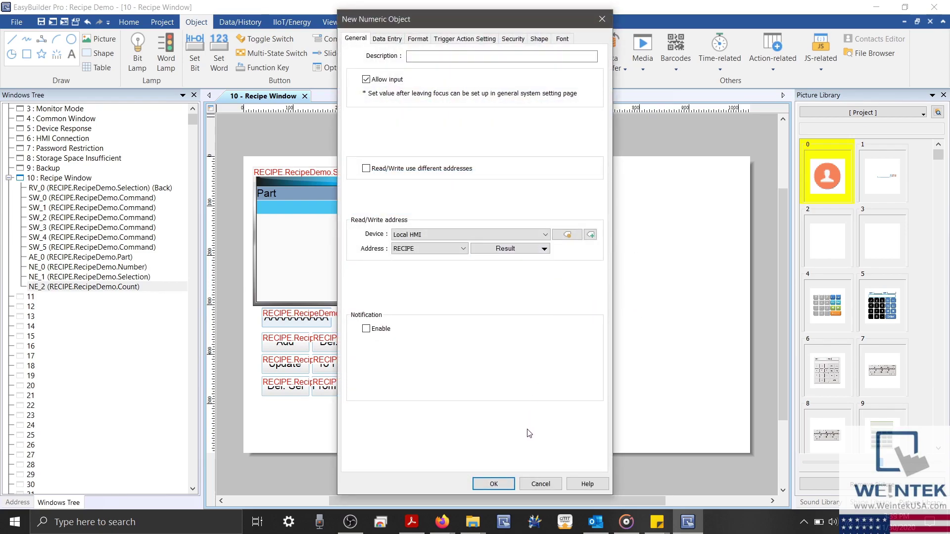
{"action": "left_click", "coordinate": [490, 483]}
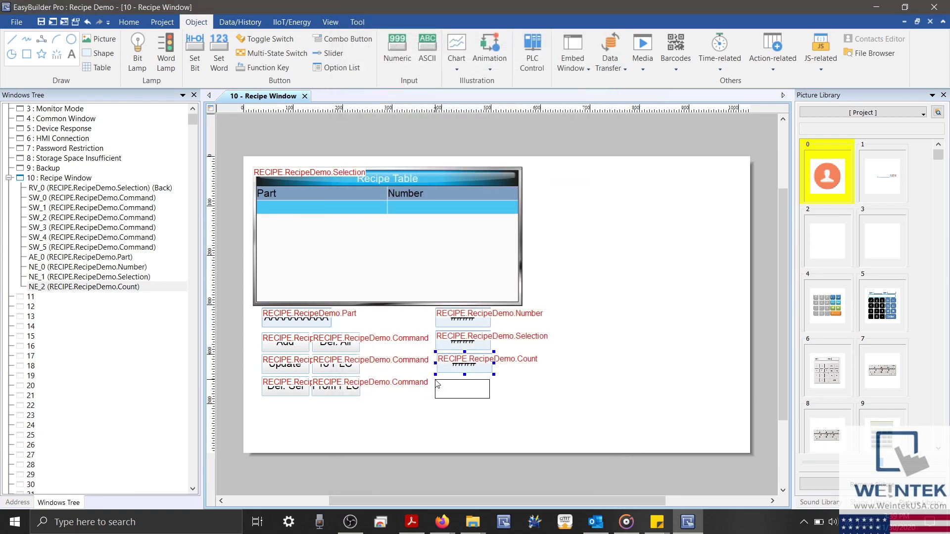
Place the Result numeric field below the Count field.
{"action": "left_click", "coordinate": [435, 383]}
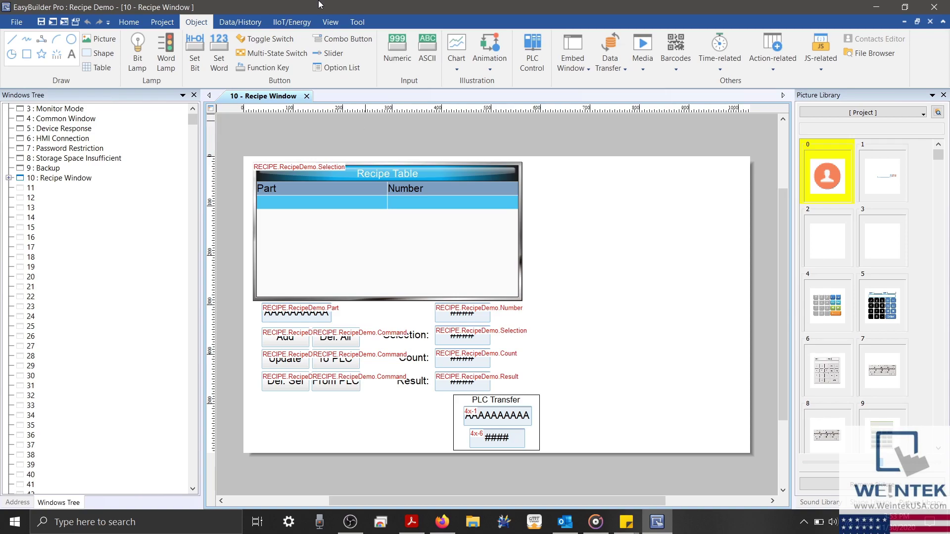
{"action": "left_click", "coordinate": [249, 20]}
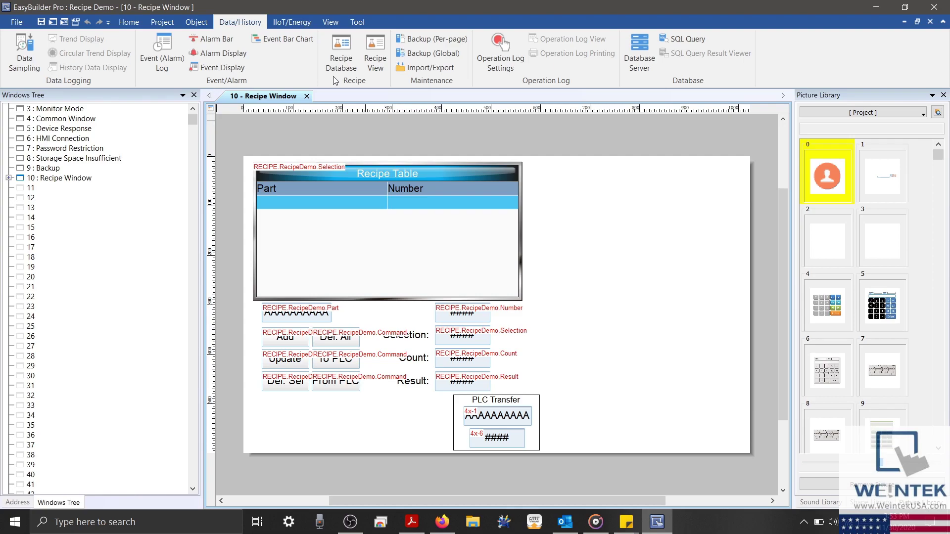
Create a new Import/Export object with type Recipe database and recipe RecipeDemo.
{"action": "left_click", "coordinate": [415, 70]}
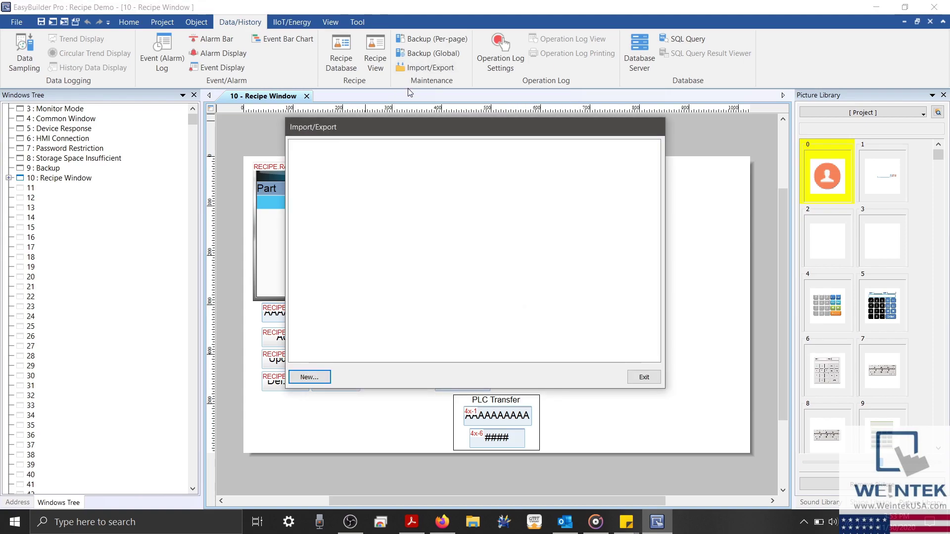
{"action": "left_click", "coordinate": [322, 381]}
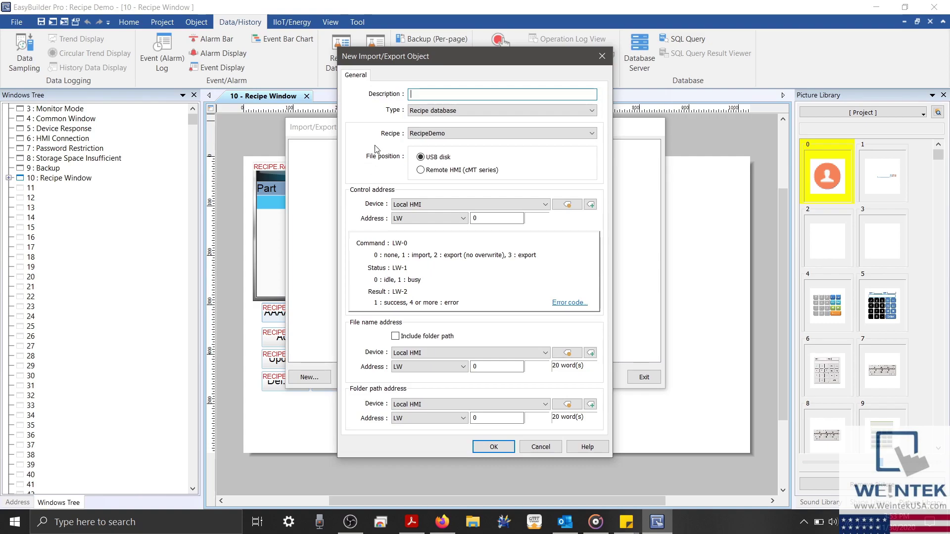
{"action": "left_click", "coordinate": [474, 112]}
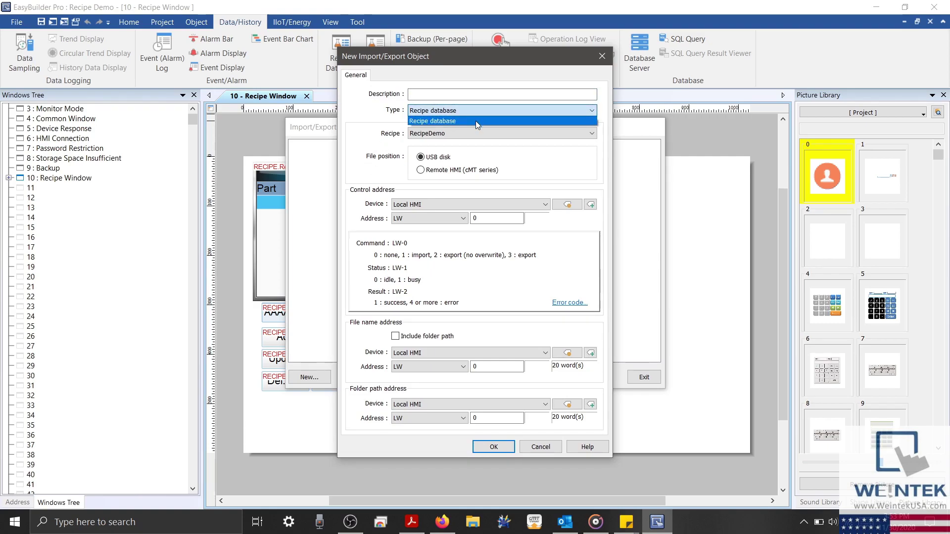
{"action": "left_click", "coordinate": [477, 121]}
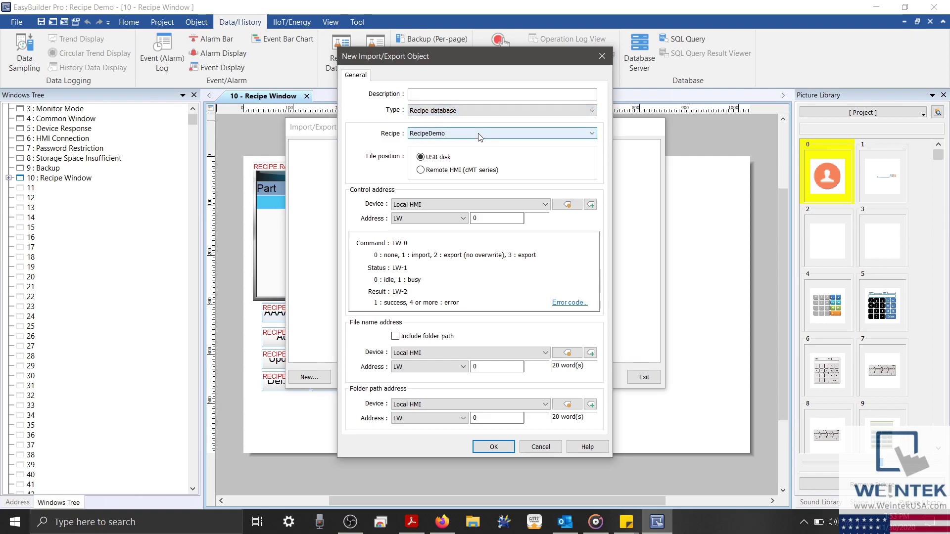
{"action": "left_click", "coordinate": [478, 136]}
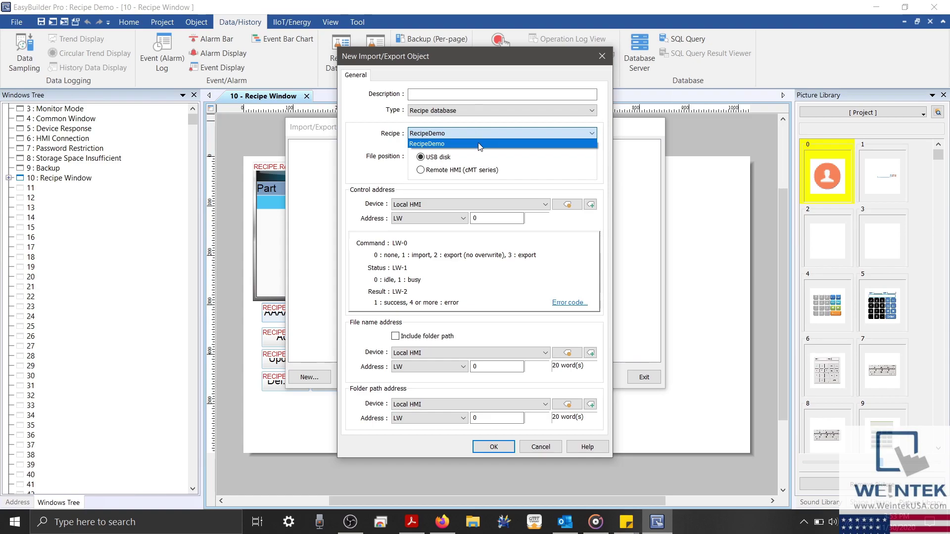
{"action": "left_click", "coordinate": [480, 144]}
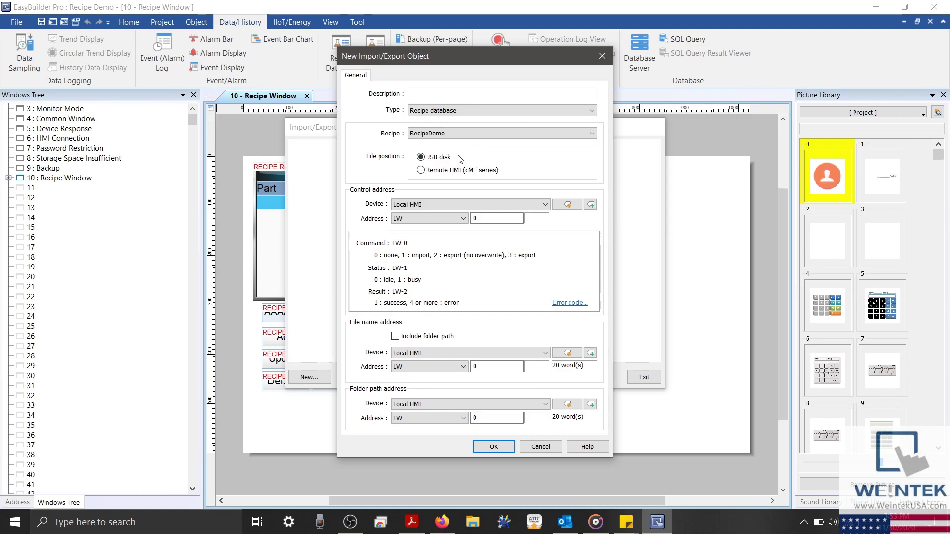
Save a USB disk Import/Export entry with folder path included and file name address LW 3.
{"action": "left_click", "coordinate": [421, 170]}
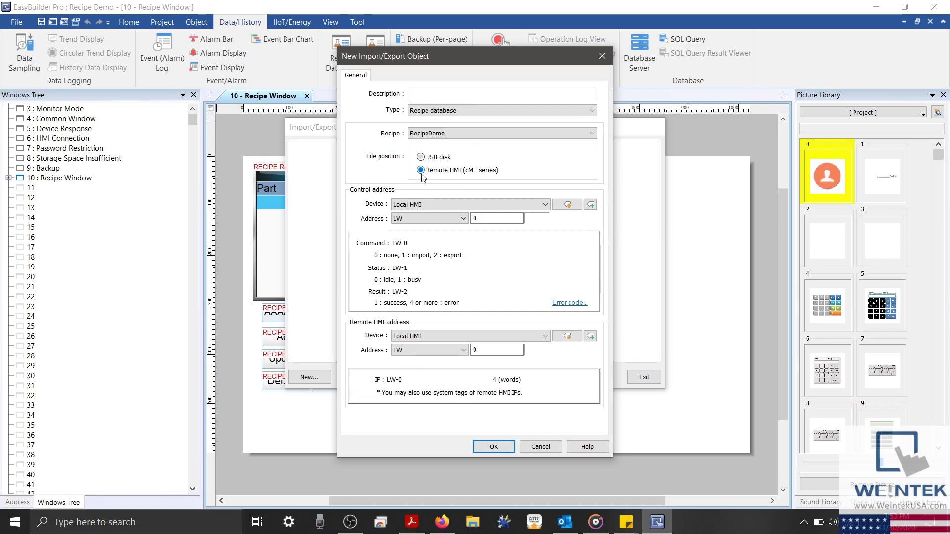
{"action": "left_click", "coordinate": [421, 158]}
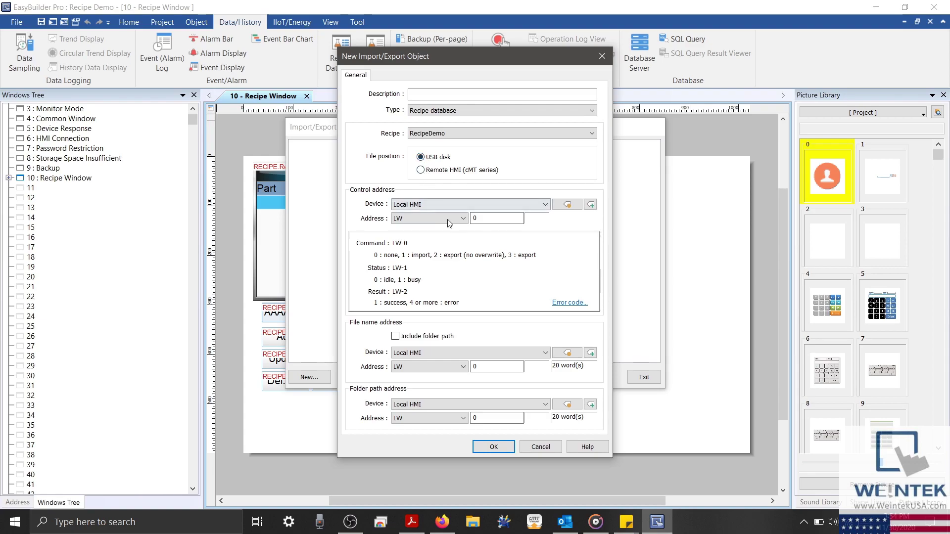
{"action": "left_click", "coordinate": [487, 219]}
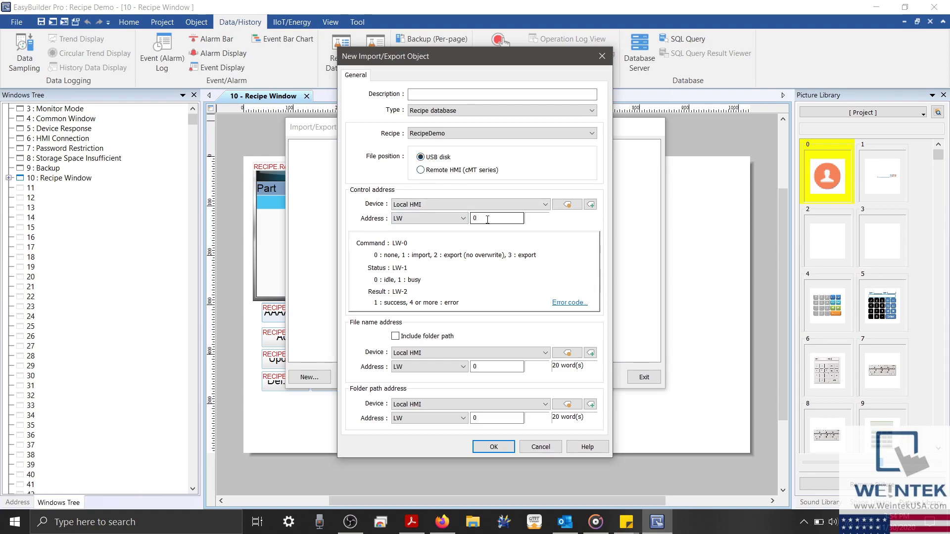
{"action": "left_click", "coordinate": [483, 219]}
{"action": "left_click", "coordinate": [424, 338]}
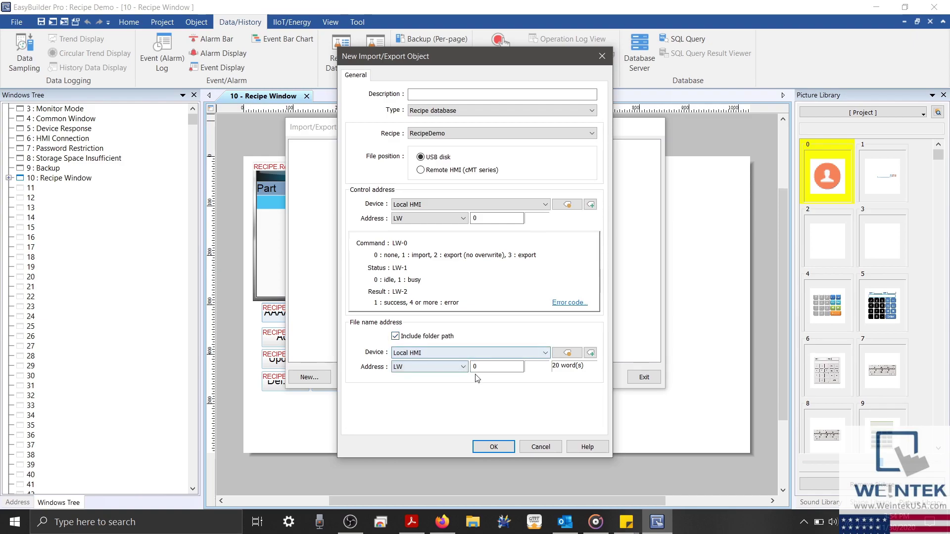
{"action": "left_click", "coordinate": [487, 365]}
{"action": "double_click", "coordinate": [487, 364]}
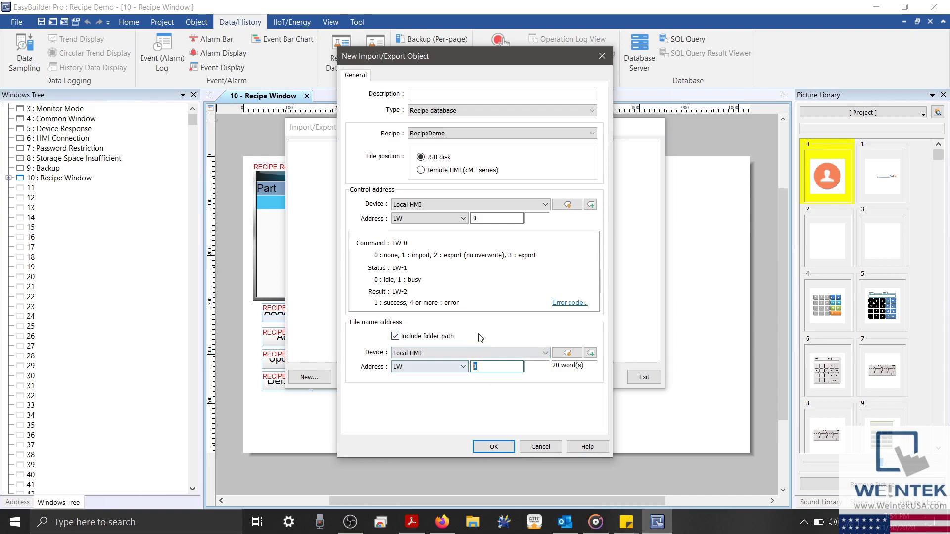
{"action": "type", "text": "3"}
{"action": "left_click", "coordinate": [493, 446]}
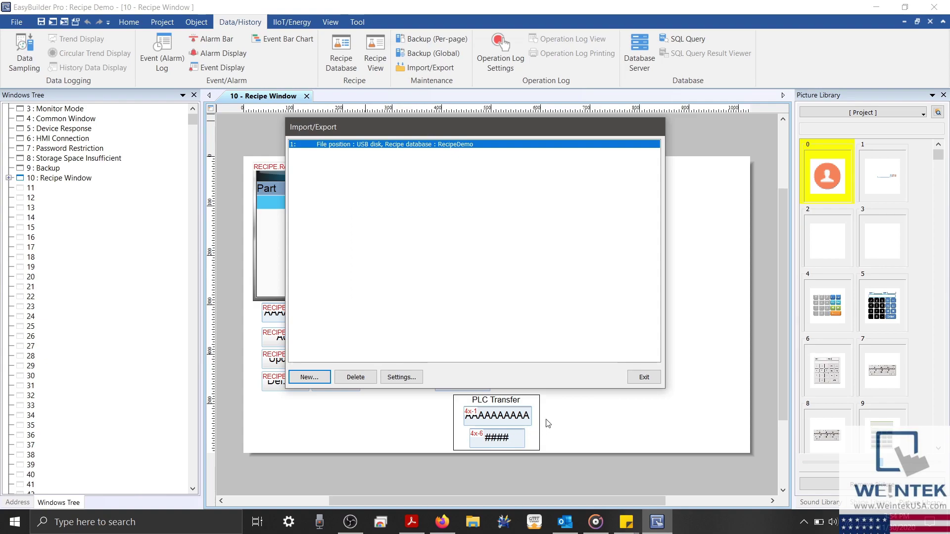
Close the Import/Export list and set a new file browser's full path address to LW 3.
{"action": "left_click", "coordinate": [643, 378]}
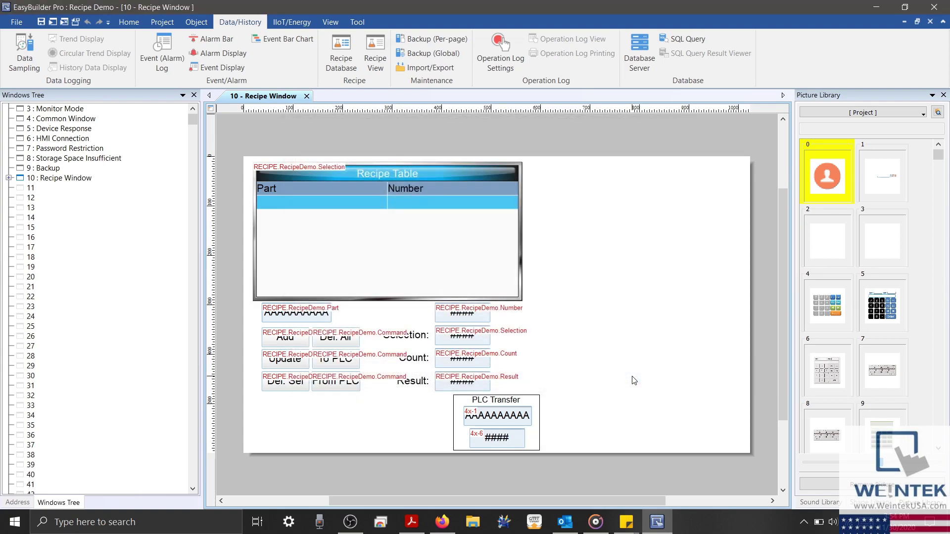
{"action": "left_click", "coordinate": [212, 22]}
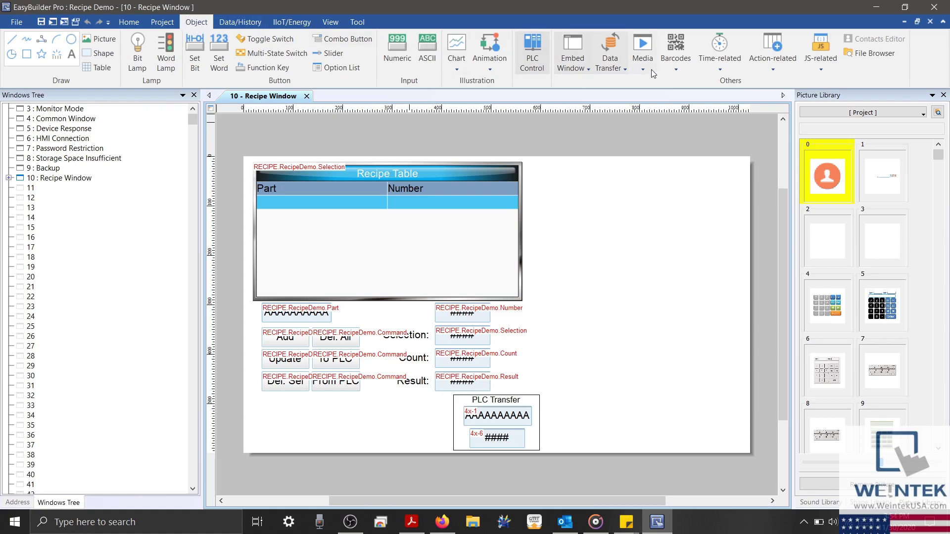
{"action": "left_click", "coordinate": [873, 53]}
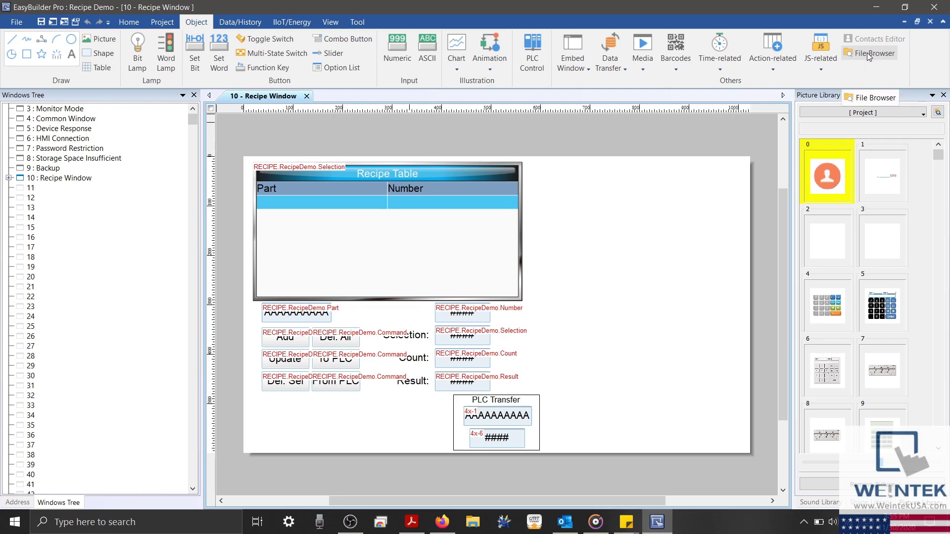
{"action": "left_click", "coordinate": [868, 55]}
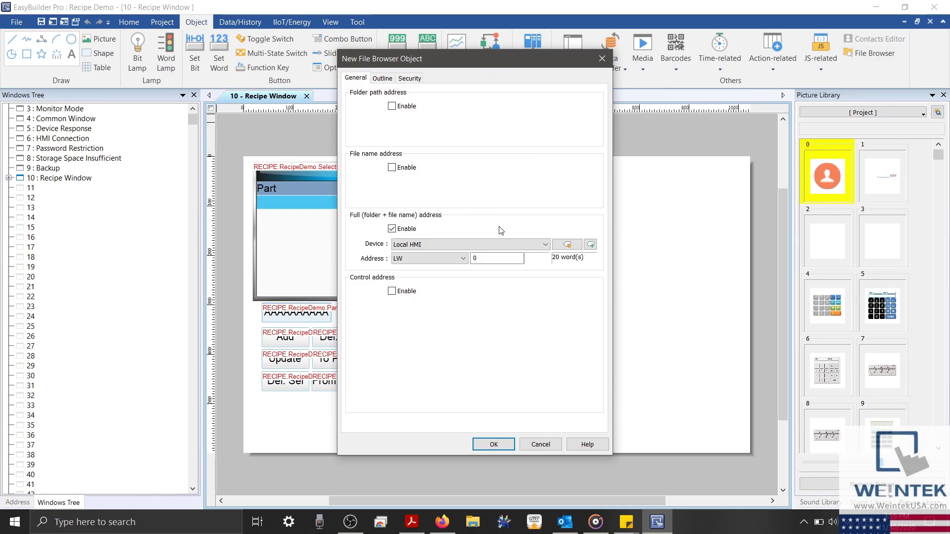
{"action": "left_click", "coordinate": [498, 256]}
{"action": "left_click", "coordinate": [487, 257]}
{"action": "type", "text": "3"}
Place the LW-3 file browser right of the Recipe Table and enlarge it to show its files.
{"action": "left_click", "coordinate": [513, 445]}
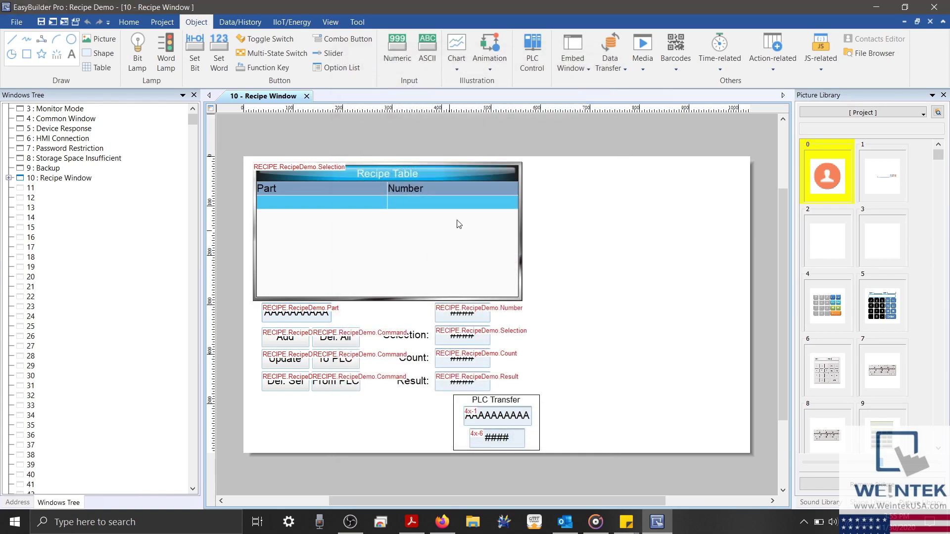
{"action": "left_click", "coordinate": [573, 181]}
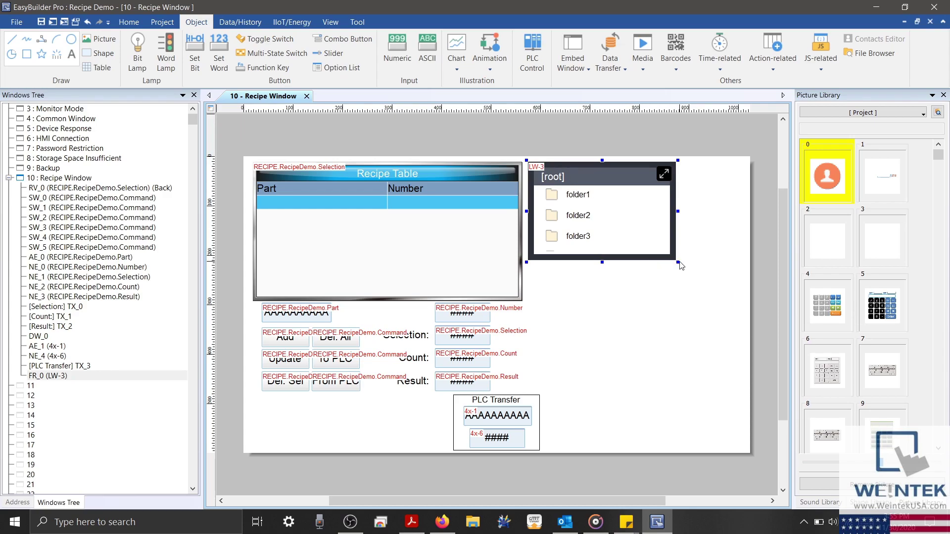
{"action": "left_click_drag", "start_coordinate": [679, 263], "coordinate": [738, 300]}
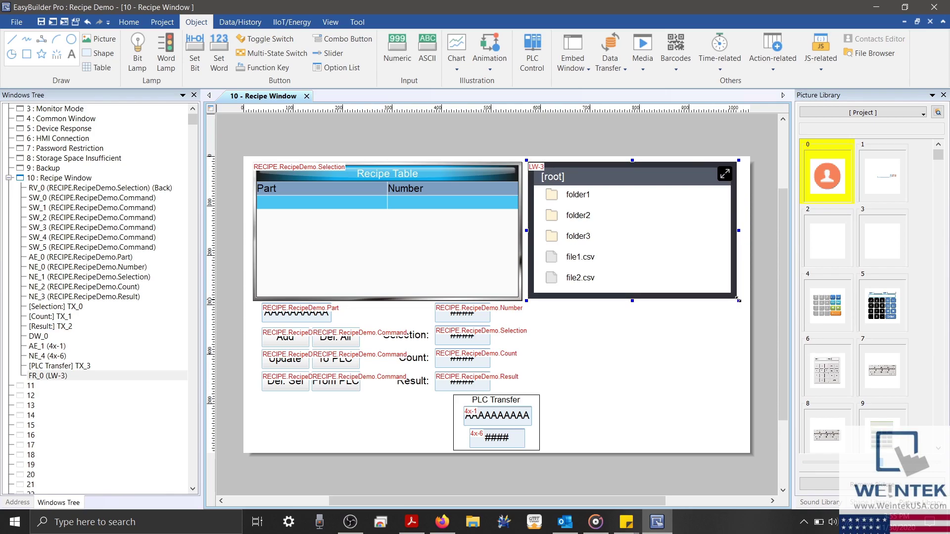
{"action": "left_click", "coordinate": [738, 311]}
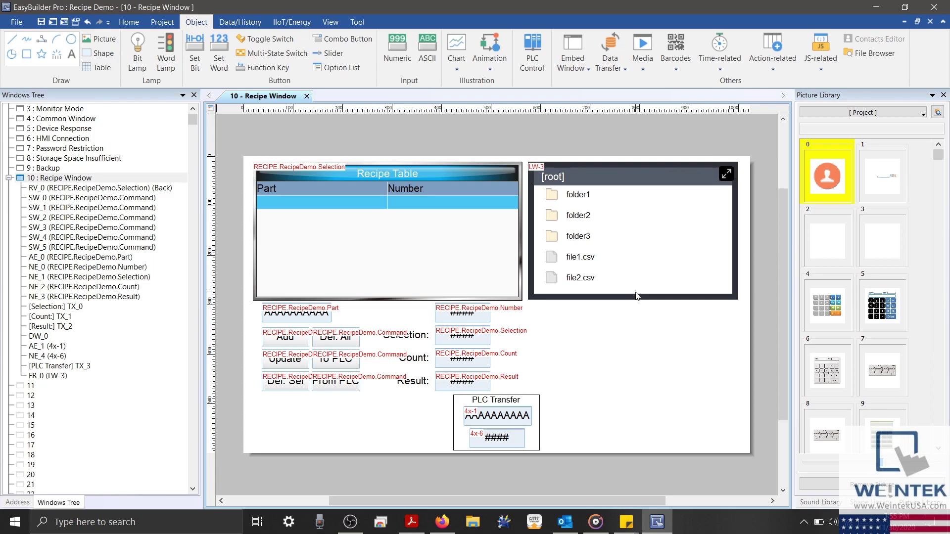
Configure a new ASCII field on Local HMI LW 3 with 20 words.
{"action": "left_click", "coordinate": [432, 61]}
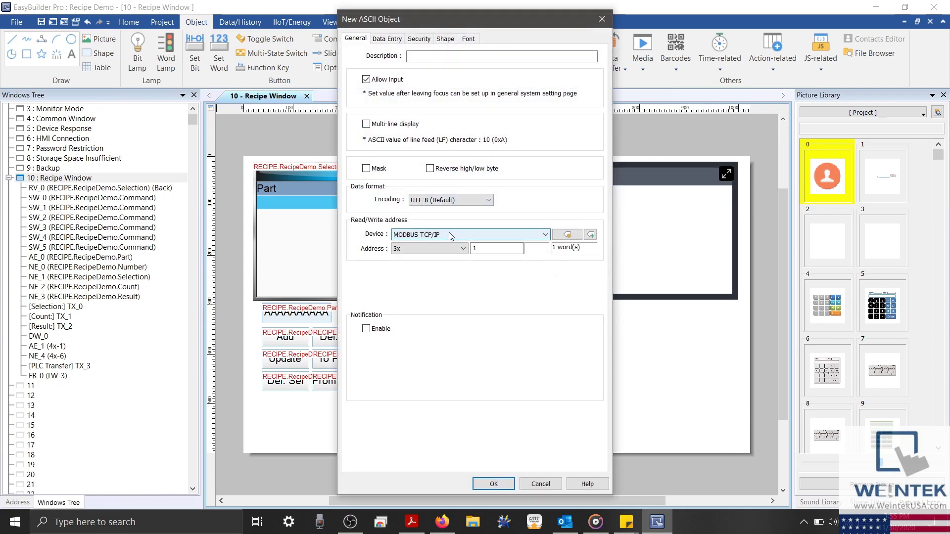
{"action": "scroll", "coordinate": [450, 235], "scroll_direction": "up", "scroll_amount": 1}
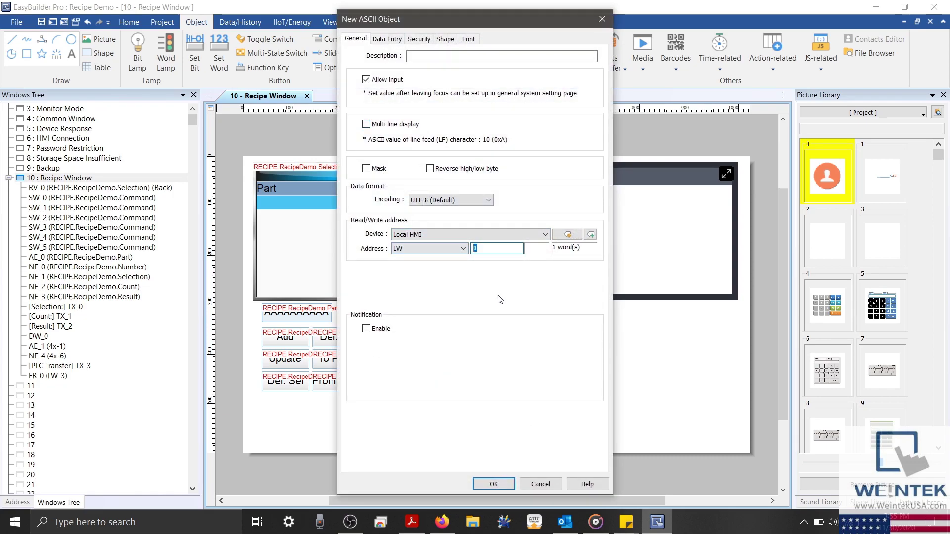
{"action": "type", "text": "3"}
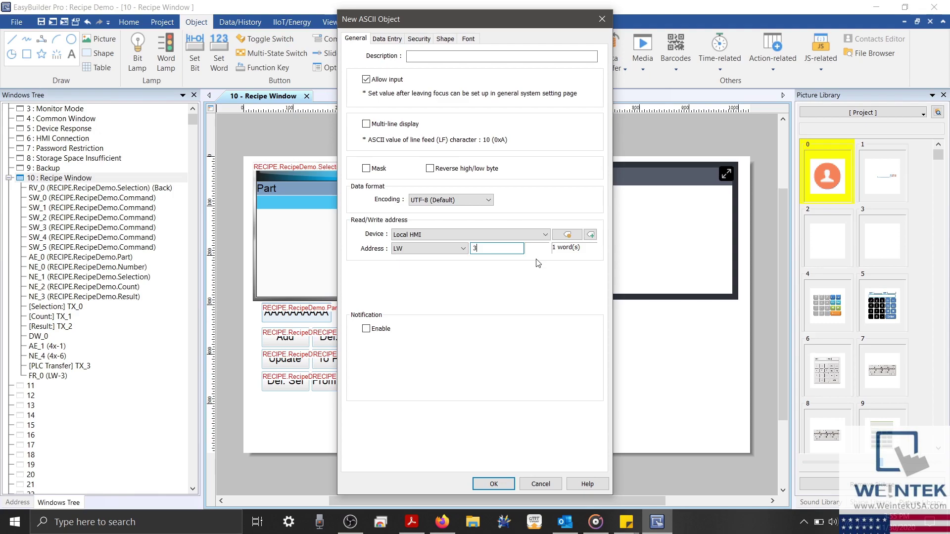
{"action": "left_click", "coordinate": [553, 239]}
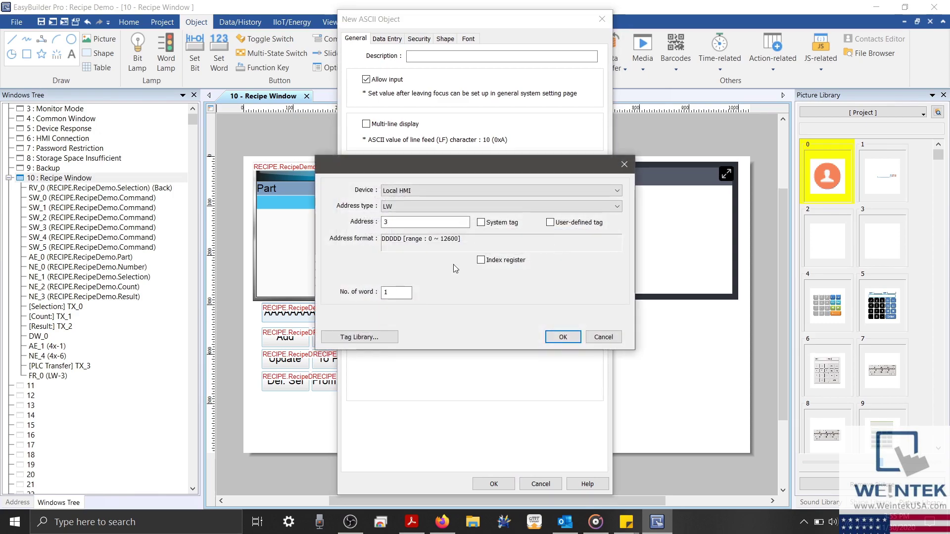
{"action": "double_click", "coordinate": [409, 293]}
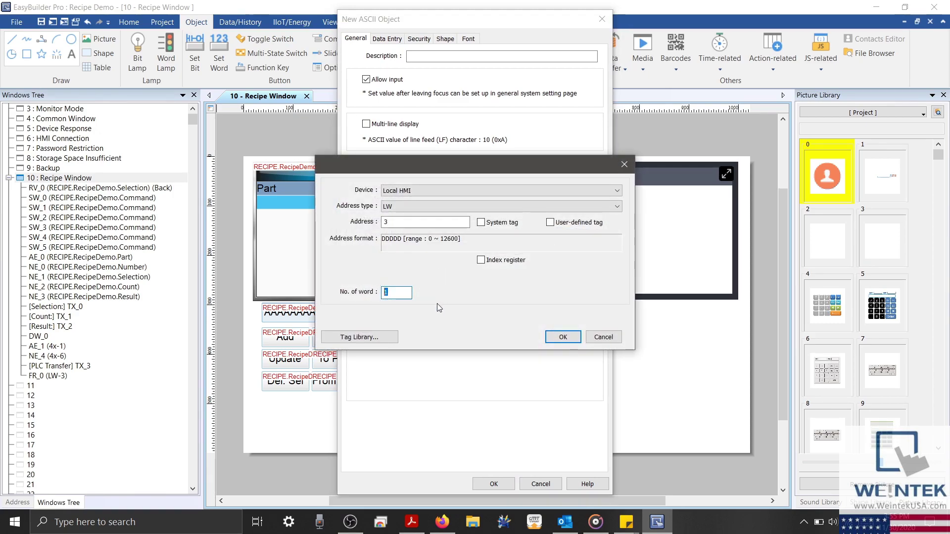
{"action": "type", "text": "20"}
{"action": "left_click", "coordinate": [562, 337]}
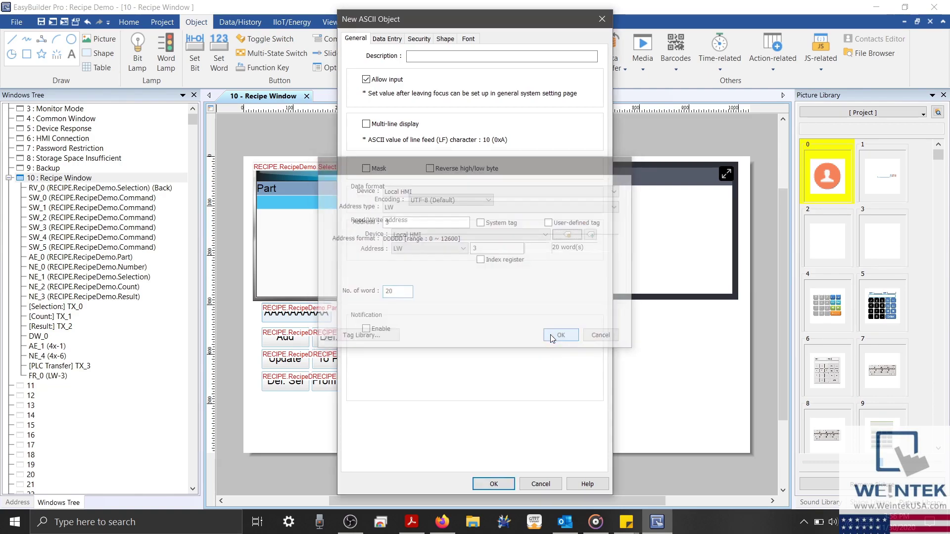
{"action": "left_click", "coordinate": [507, 480]}
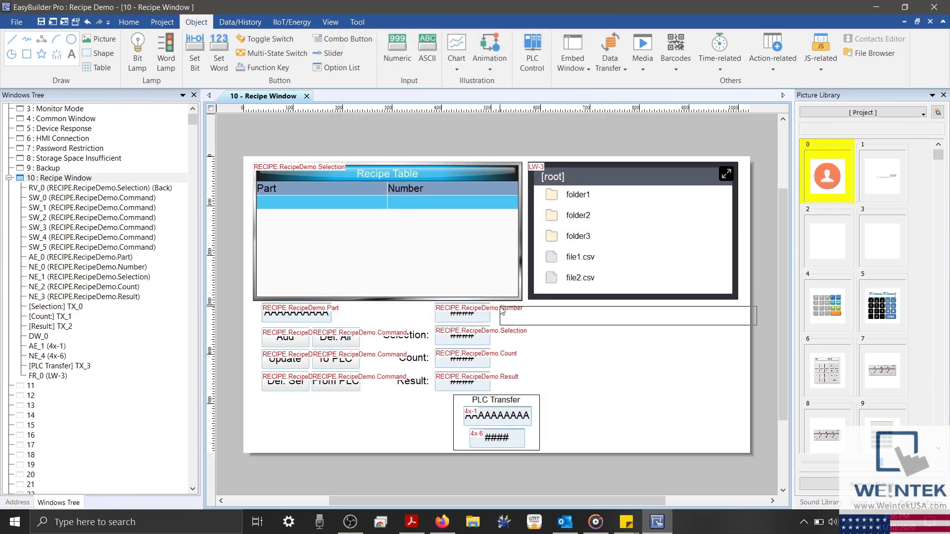
Place the ASCII field below the file browser, nudged slightly right.
{"action": "left_click", "coordinate": [501, 310]}
{"action": "left_click_drag", "start_coordinate": [579, 309], "coordinate": [592, 305]}
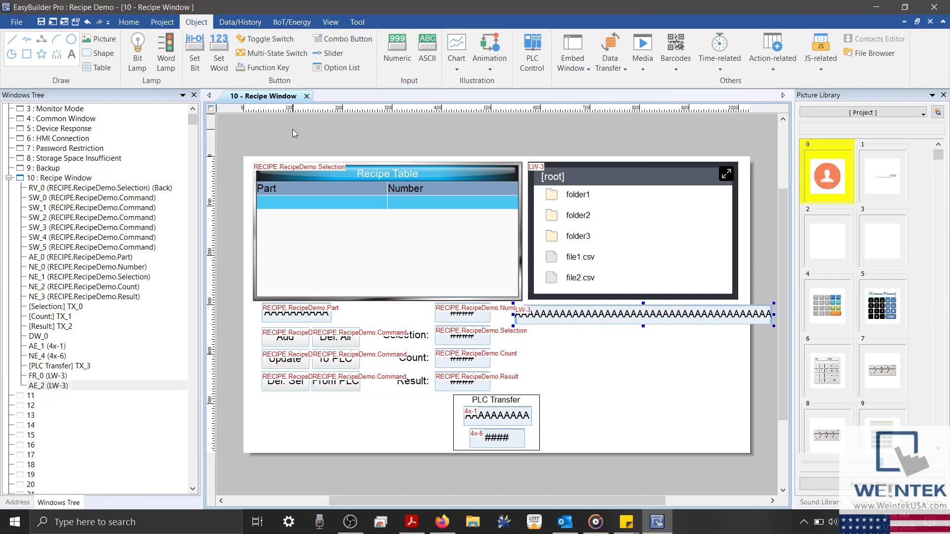
{"action": "left_click", "coordinate": [225, 76]}
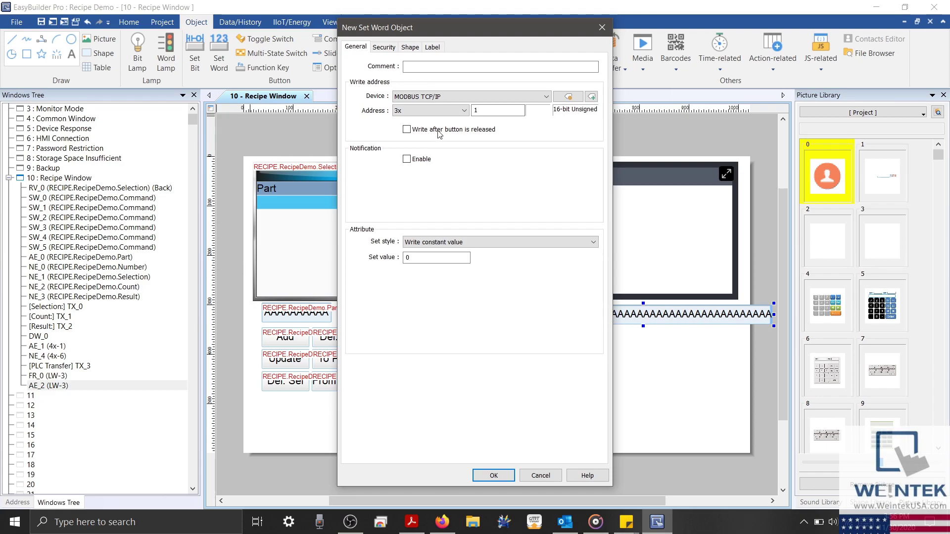
Set the button to Object control command on Import/Export - Recipe Database with command Import.
{"action": "scroll", "coordinate": [451, 100], "scroll_direction": "up", "scroll_amount": 1}
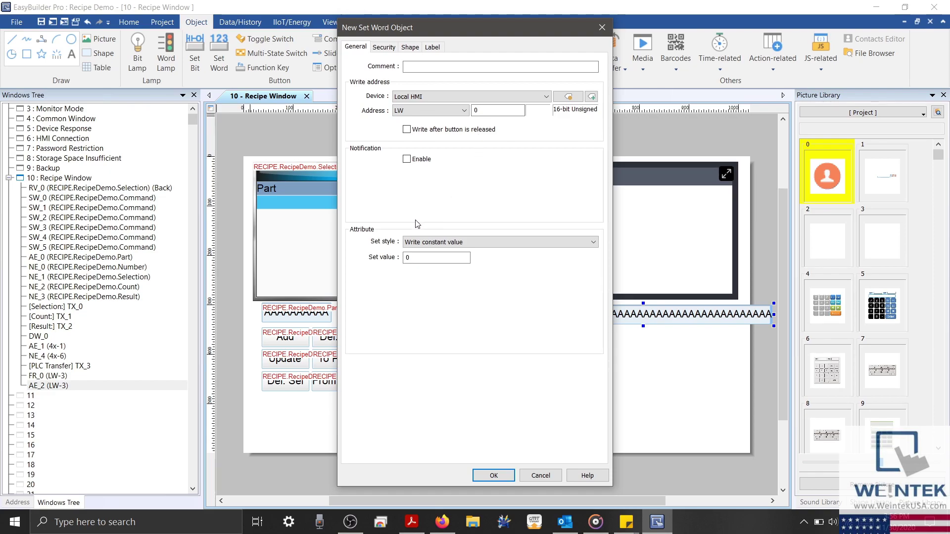
{"action": "left_click", "coordinate": [431, 242]}
{"action": "left_click", "coordinate": [434, 411]}
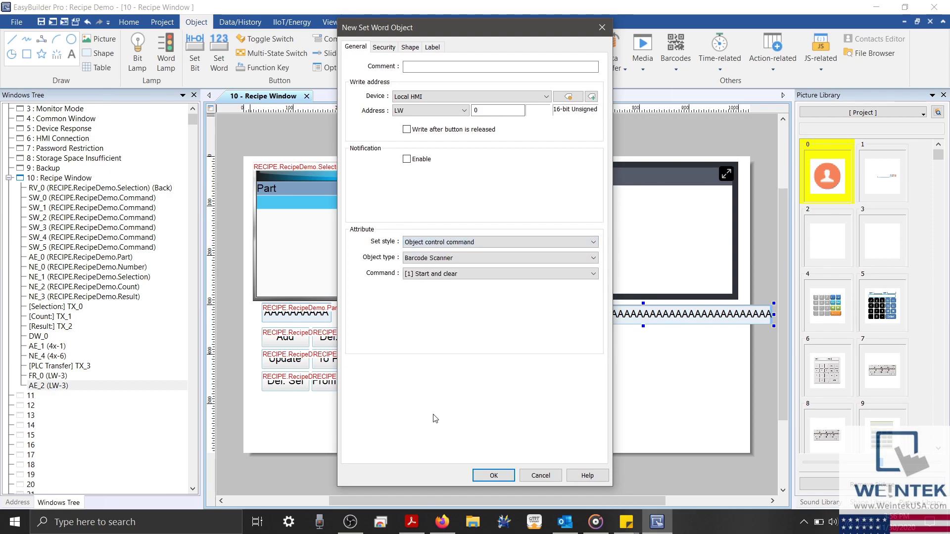
{"action": "left_click", "coordinate": [438, 260]}
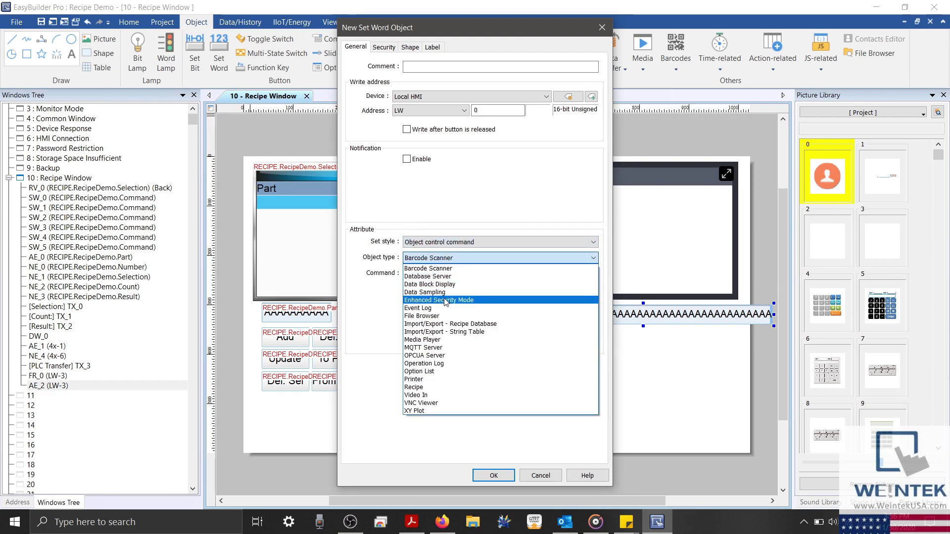
{"action": "left_click", "coordinate": [459, 324]}
{"action": "left_click", "coordinate": [475, 280]}
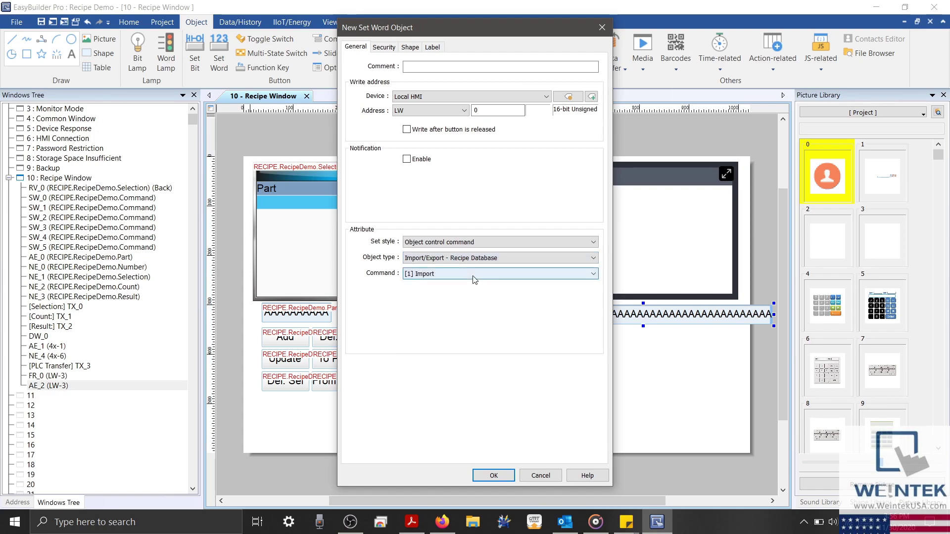
Label the button 'Import' and copy the label to every state.
{"action": "left_click", "coordinate": [432, 46]}
{"action": "left_click", "coordinate": [358, 85]}
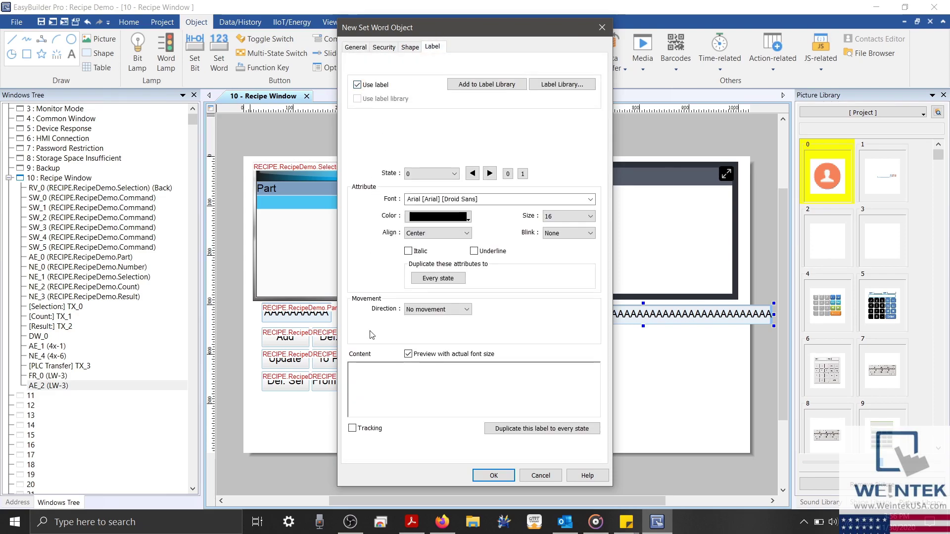
{"action": "left_click", "coordinate": [375, 382]}
{"action": "type", "text": "Import"}
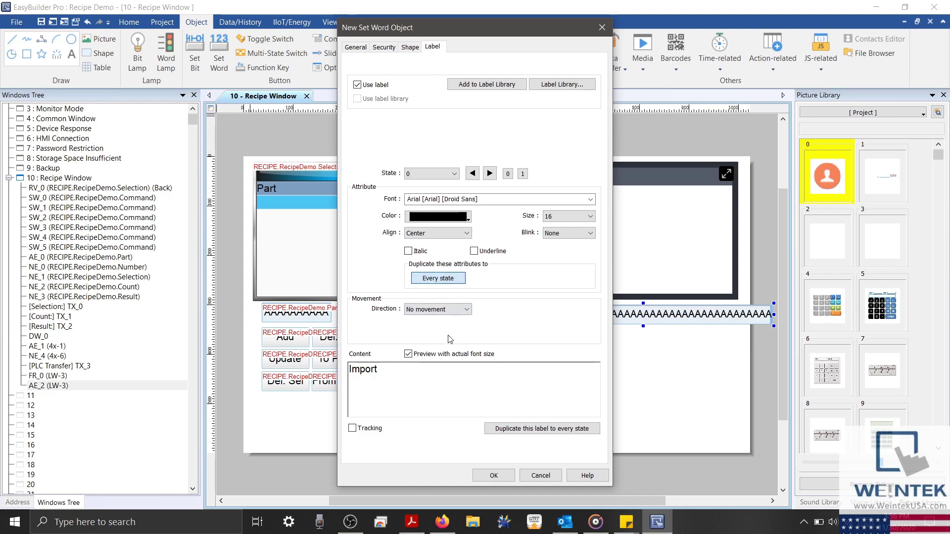
{"action": "left_click", "coordinate": [507, 429]}
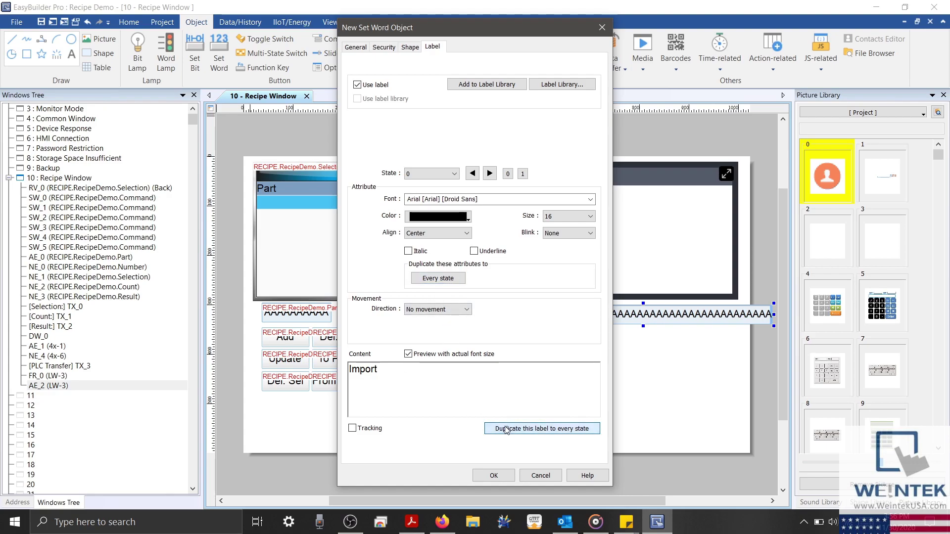
Confirm the Import button and place it below the file path field.
{"action": "left_click", "coordinate": [494, 476]}
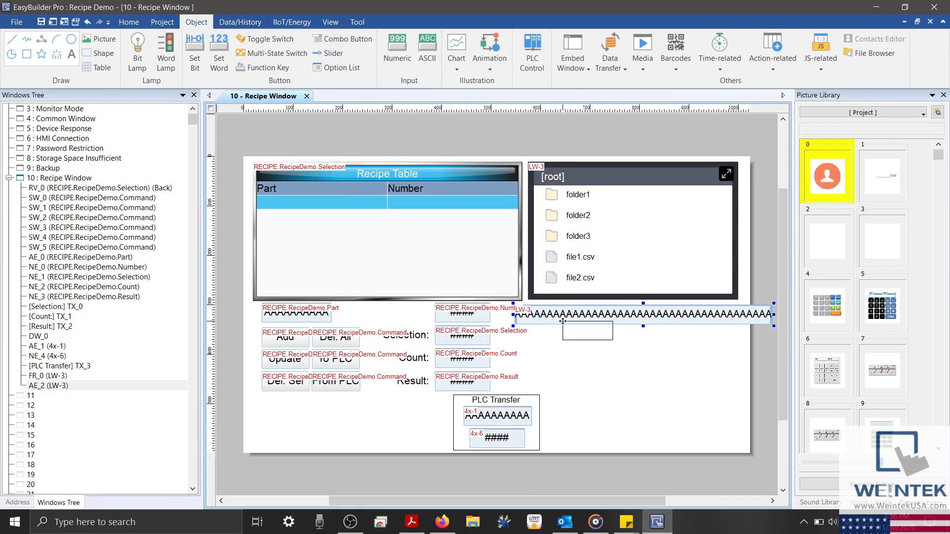
{"action": "left_click", "coordinate": [545, 332]}
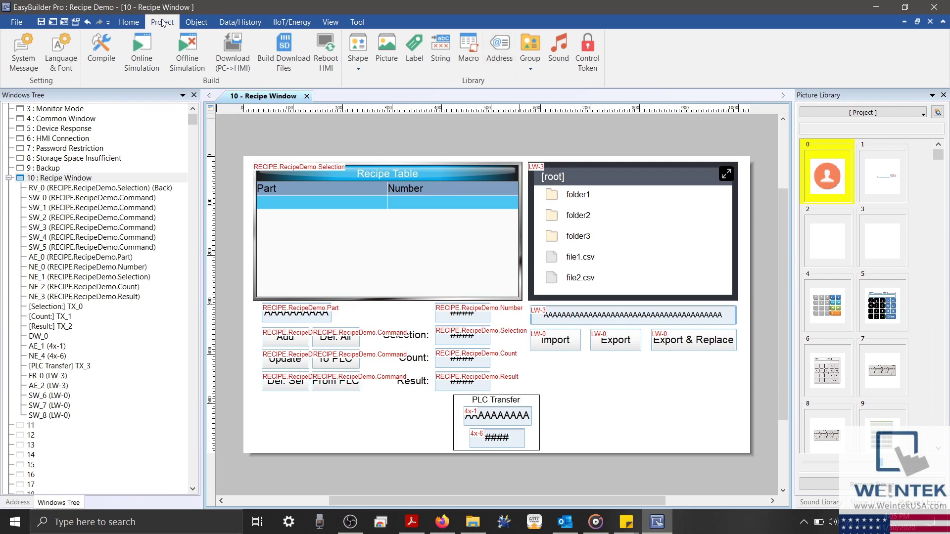
Run the online simulation and select the A1J08 row so Part and Number show A1J08 and 4.
{"action": "left_click", "coordinate": [152, 55]}
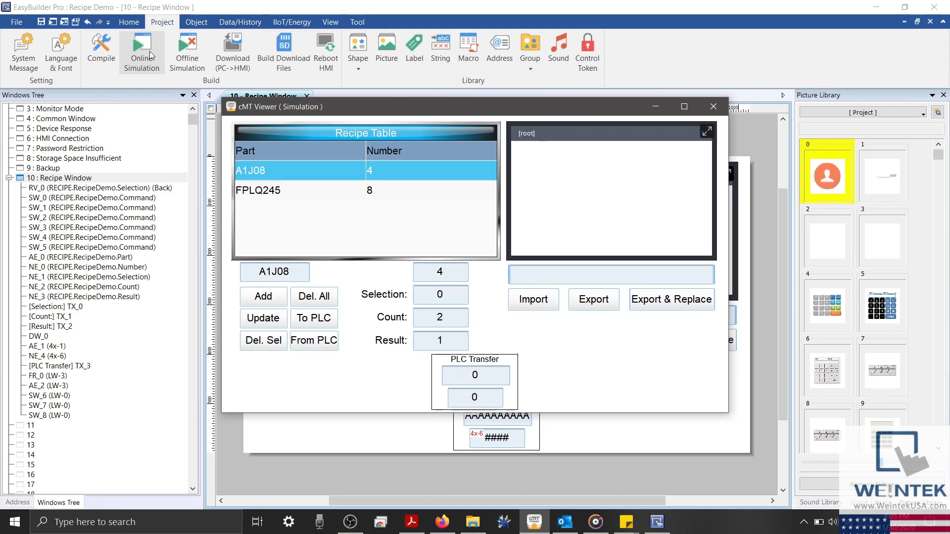
{"action": "left_click", "coordinate": [290, 189]}
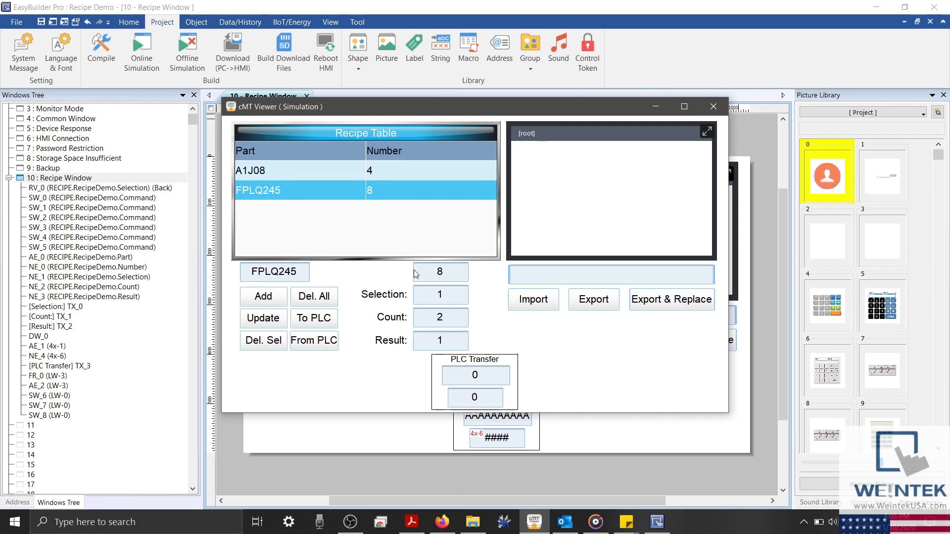
{"action": "left_click", "coordinate": [345, 170]}
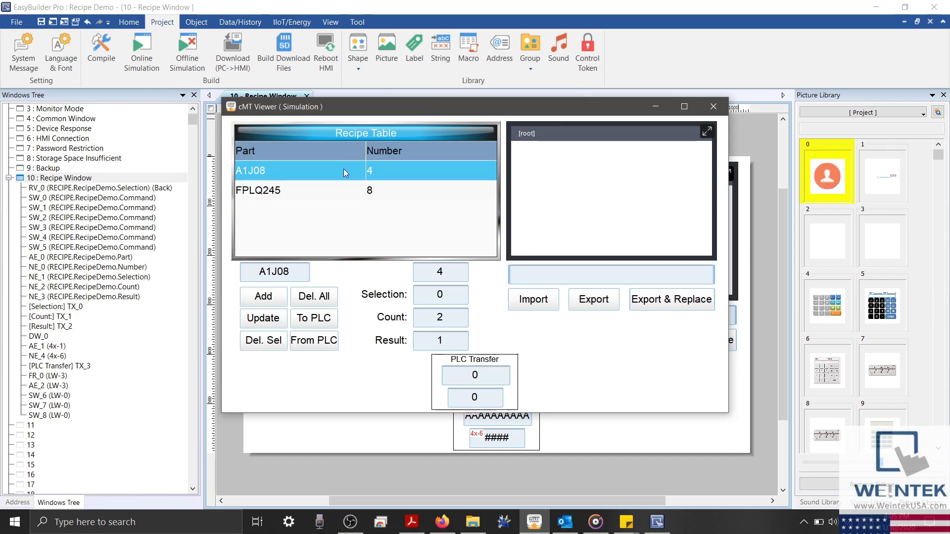
{"action": "left_click", "coordinate": [343, 191]}
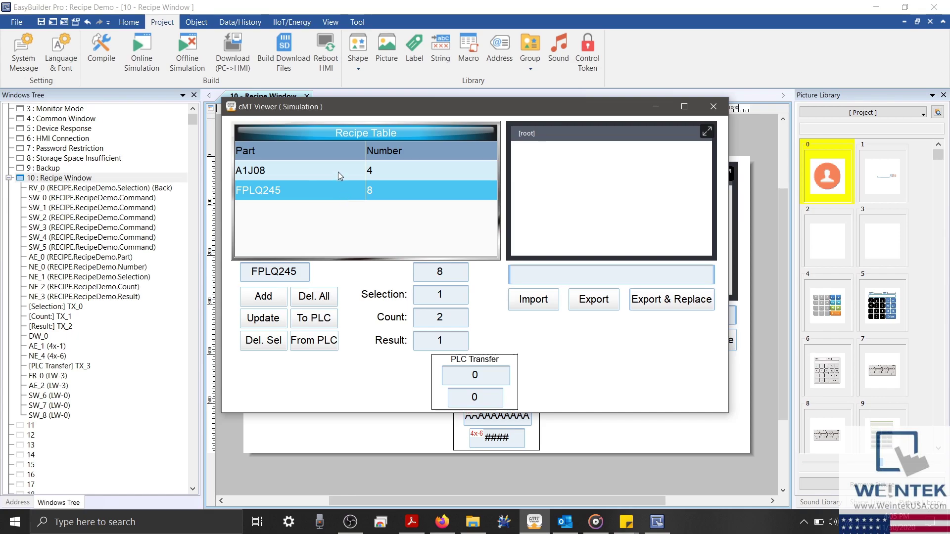
{"action": "left_click", "coordinate": [337, 171]}
{"action": "left_click", "coordinate": [338, 191]}
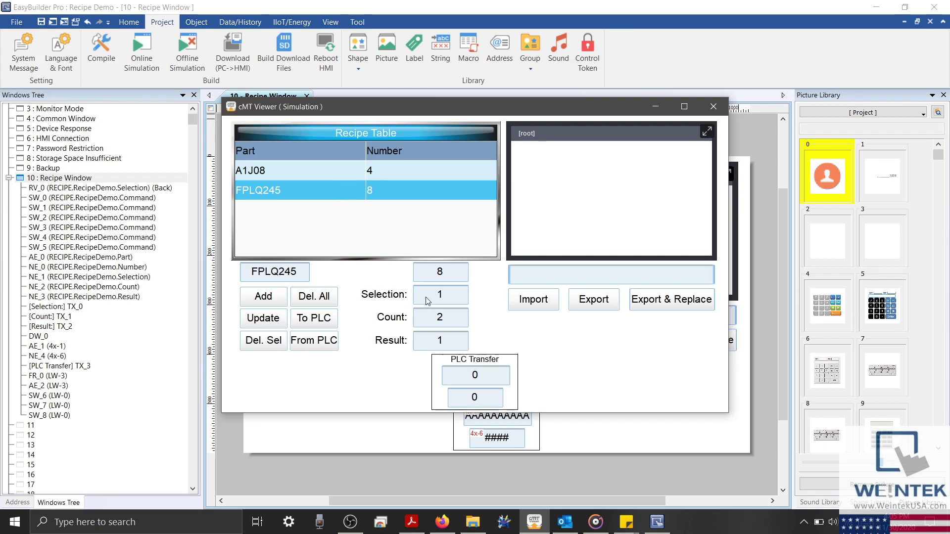
{"action": "left_click", "coordinate": [341, 170]}
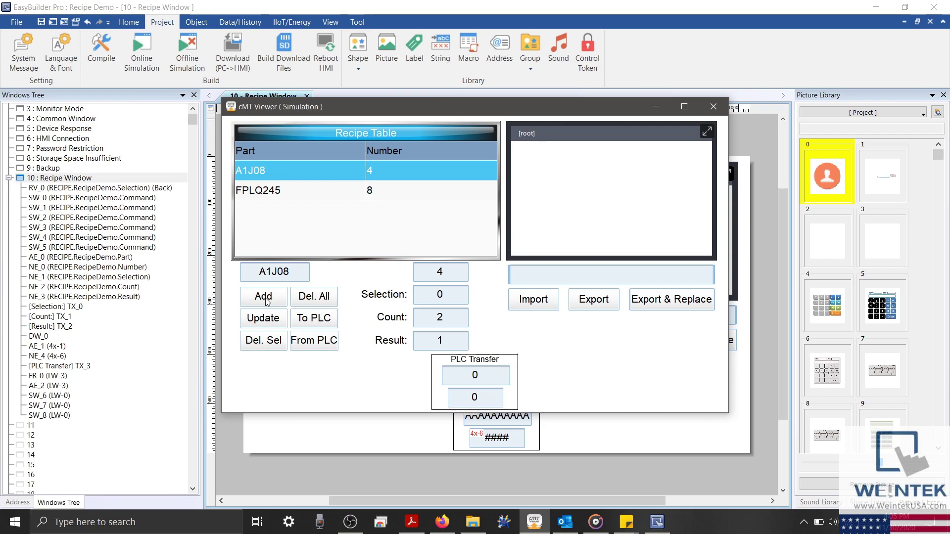
Add a new recipe row and rename its part to PUT679.
{"action": "left_click", "coordinate": [298, 272]}
{"action": "left_click_drag", "start_coordinate": [297, 274], "coordinate": [254, 276]}
{"action": "type", "text": "asdjasd"}
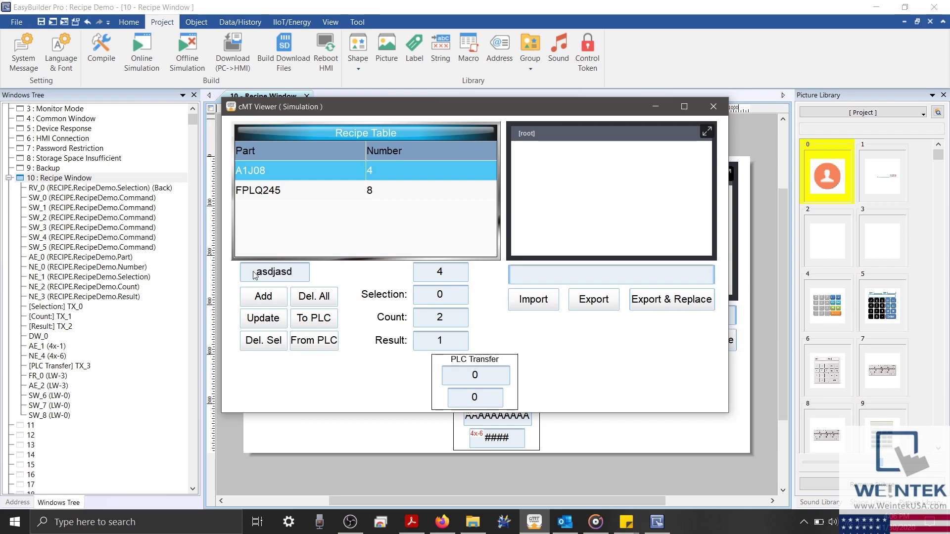
{"action": "left_click", "coordinate": [270, 299]}
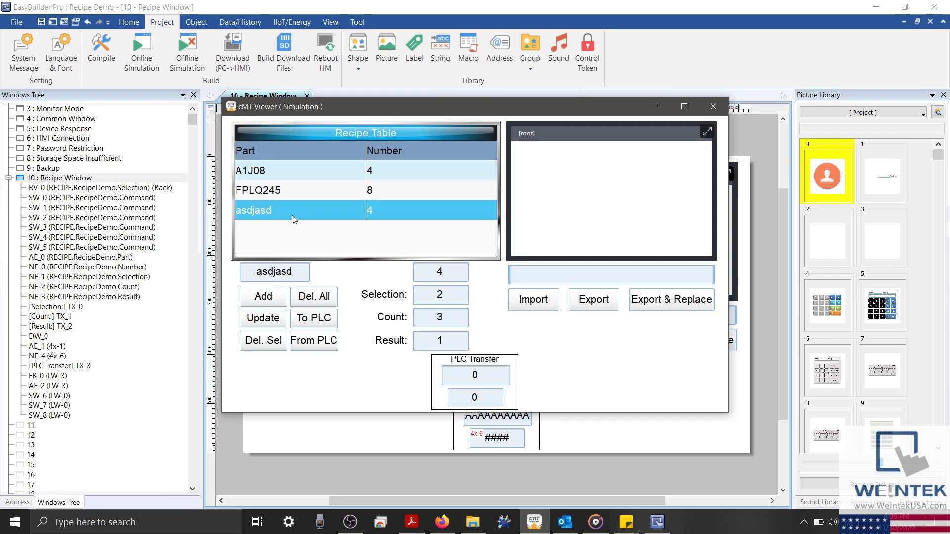
{"action": "left_click", "coordinate": [298, 269]}
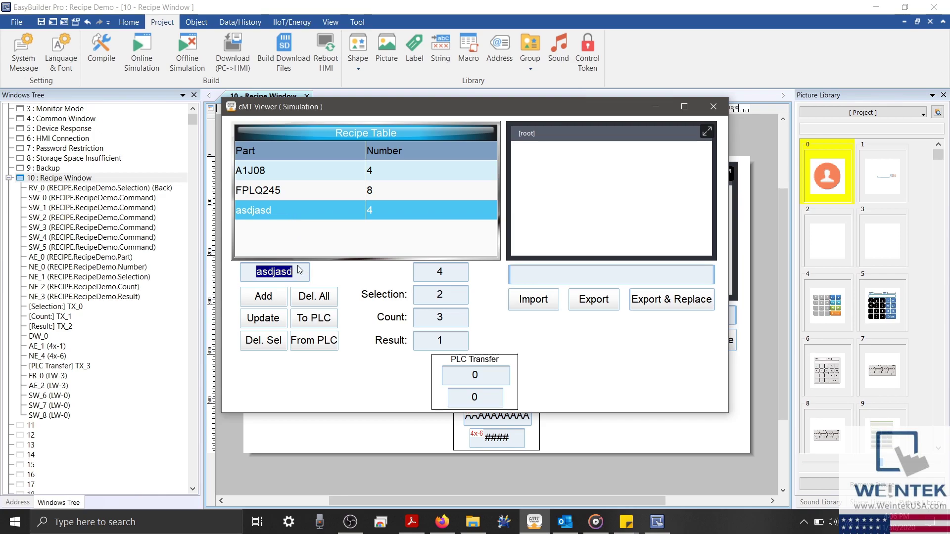
{"action": "type", "text": "PUT"}
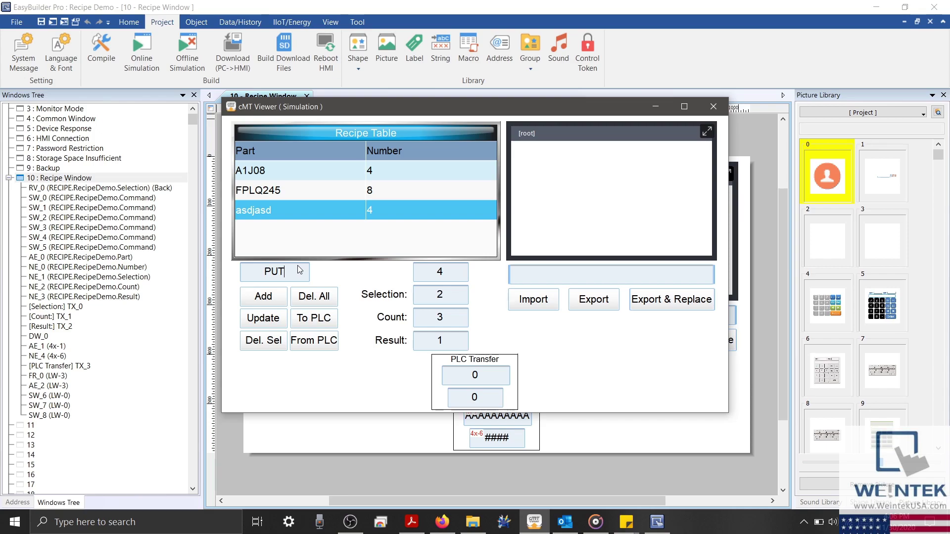
{"action": "type", "text": "679"}
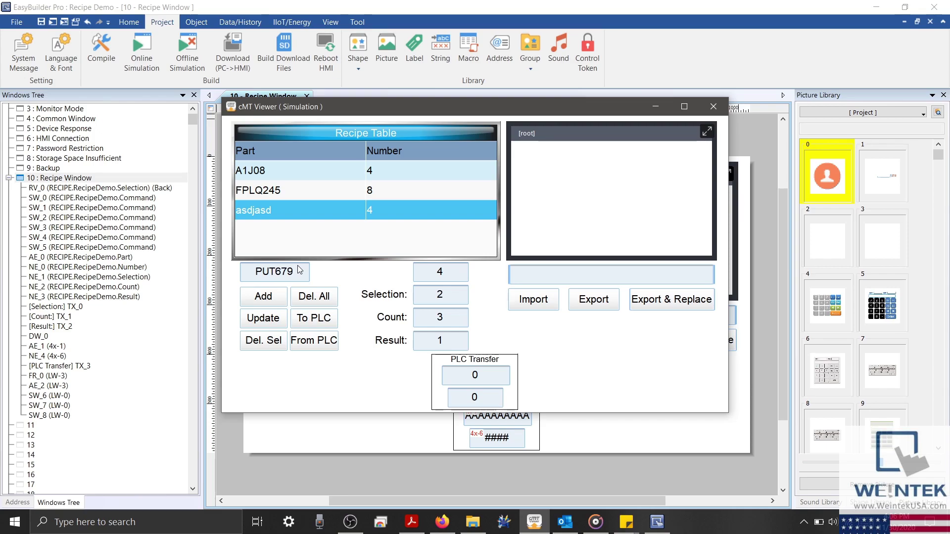
{"action": "left_click", "coordinate": [284, 324]}
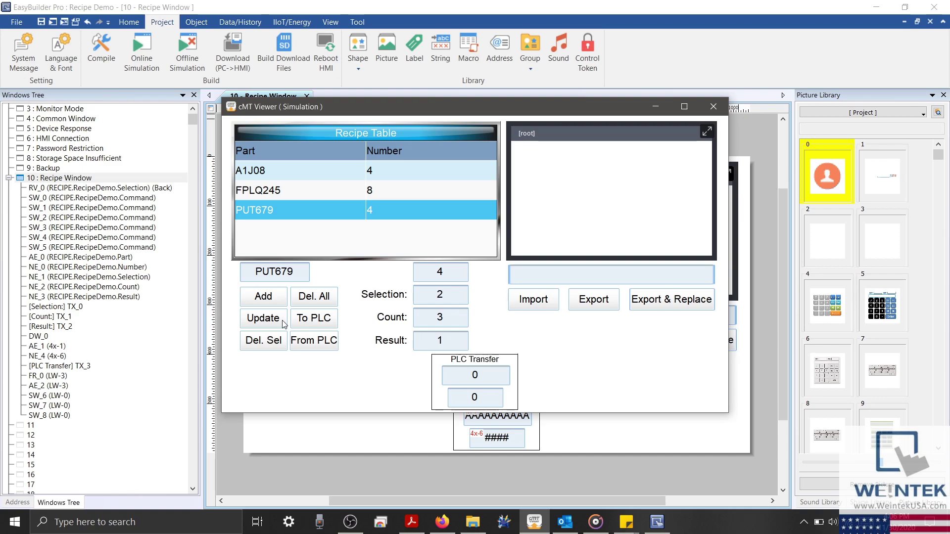
Send PUT679 to the PLC, then overwrite FPLQ245 with the PLC's values.
{"action": "left_click", "coordinate": [326, 324]}
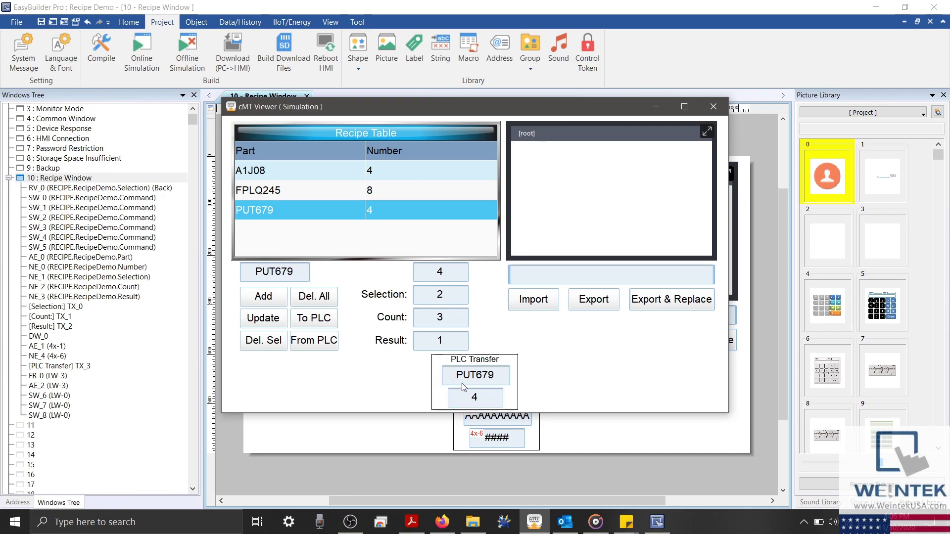
{"action": "left_click", "coordinate": [312, 186]}
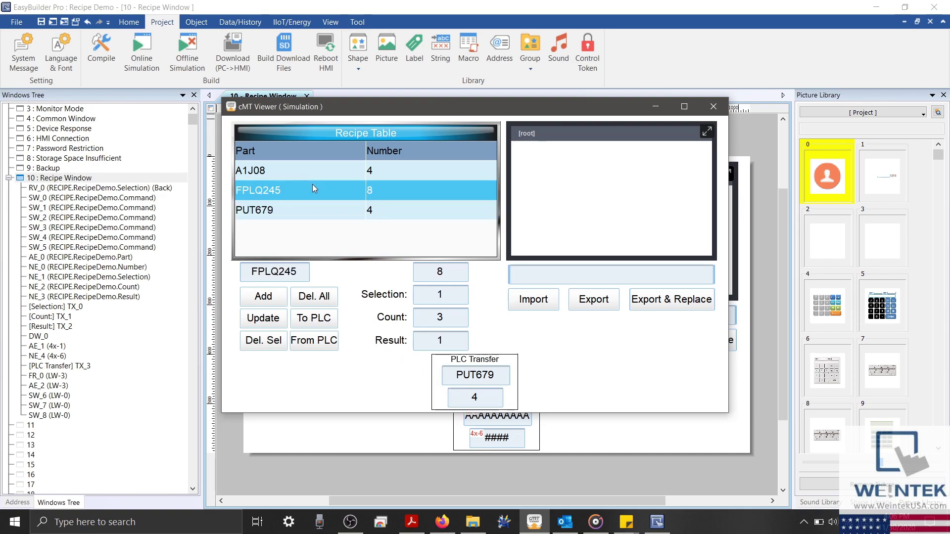
{"action": "left_click", "coordinate": [329, 346]}
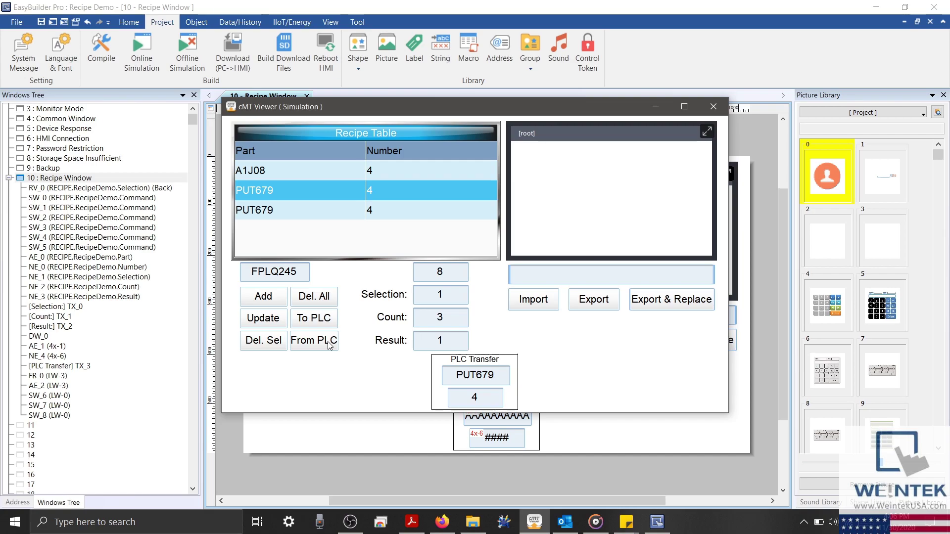
{"action": "left_click", "coordinate": [320, 213]}
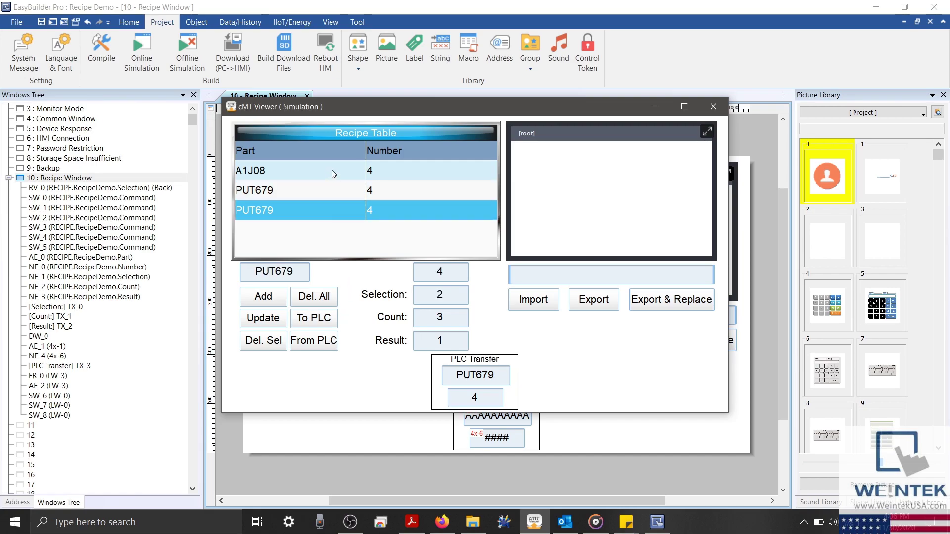
Export the recipe table under the file name File.csv.
{"action": "left_click", "coordinate": [332, 169]}
{"action": "left_click", "coordinate": [328, 194]}
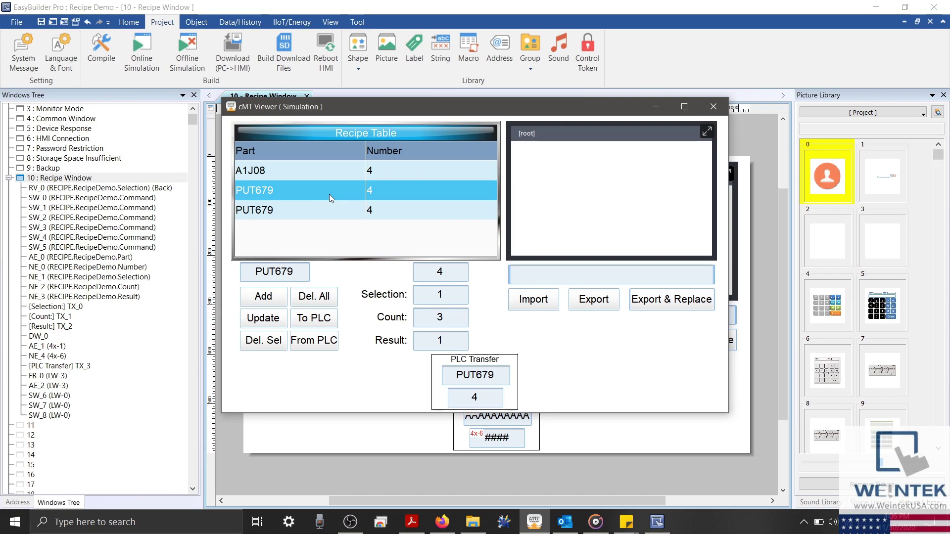
{"action": "left_click", "coordinate": [551, 273]}
{"action": "type", "text": "File.csv"}
{"action": "left_click", "coordinate": [593, 304]}
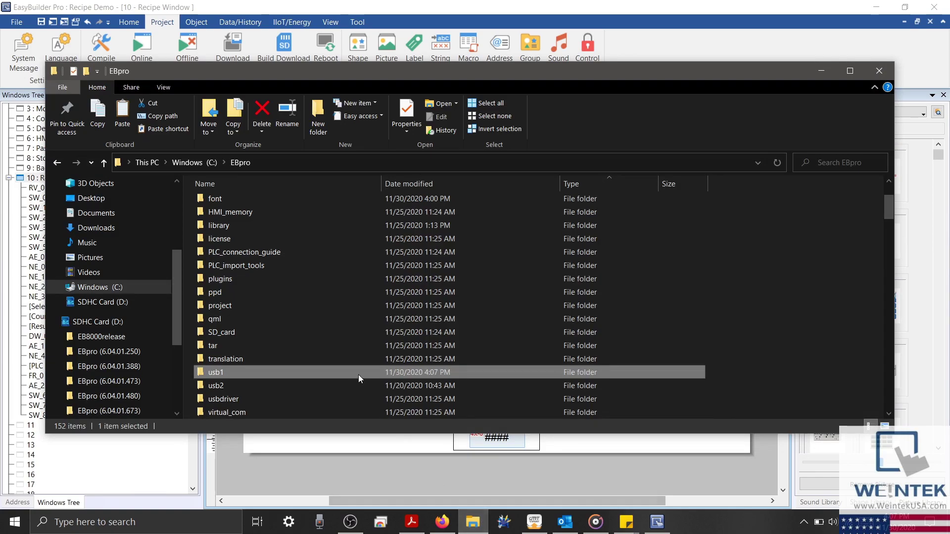
Confirm File.csv sits in C:\EBpro\usb1, then close File Explorer.
{"action": "double_click", "coordinate": [327, 374]}
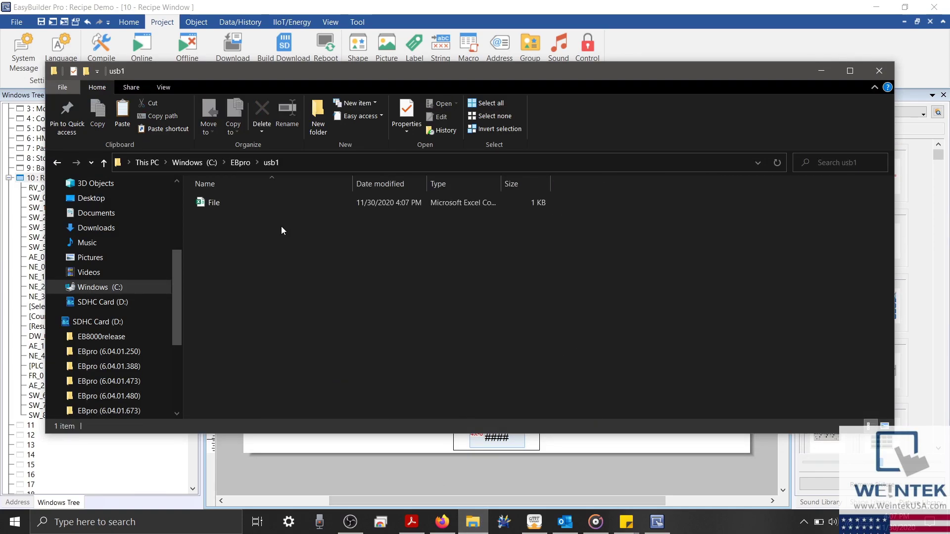
{"action": "left_click", "coordinate": [227, 205]}
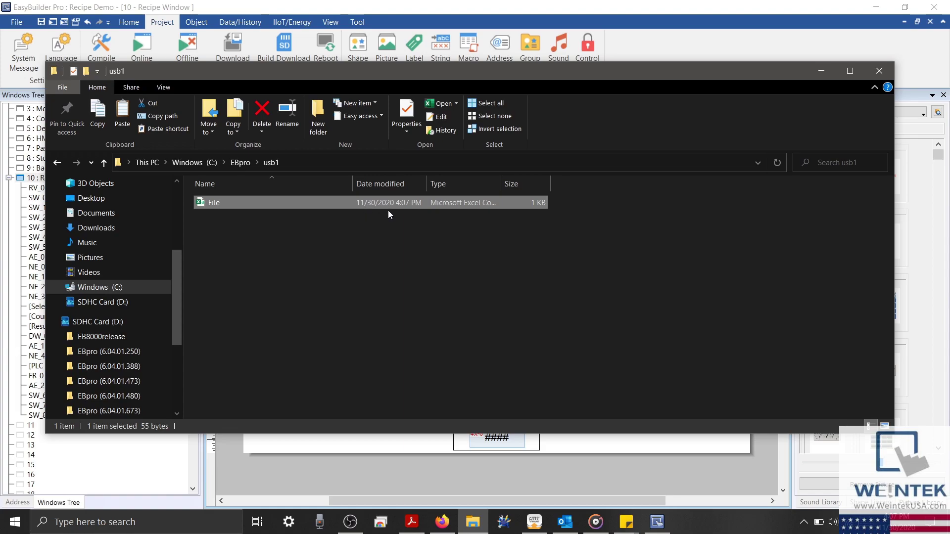
{"action": "left_click", "coordinate": [824, 77]}
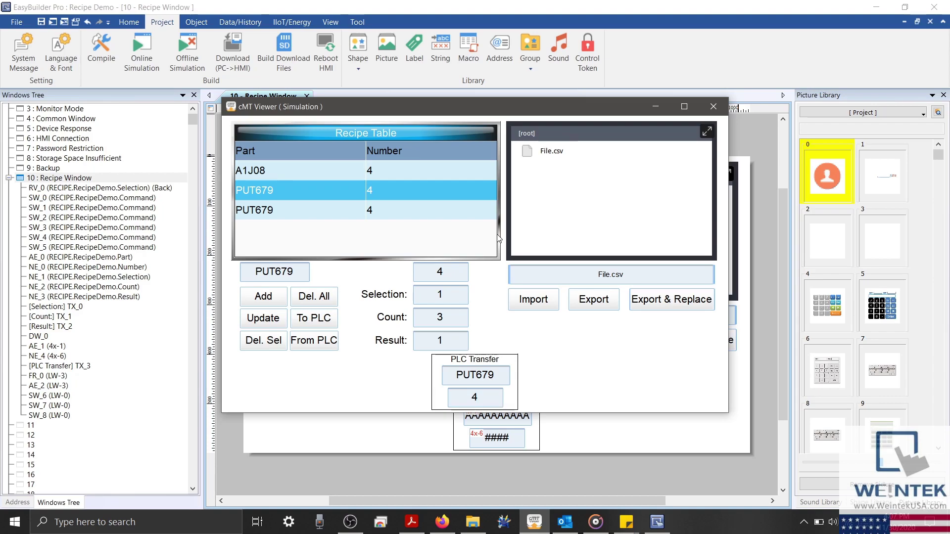
Delete the A1J08 recipe with Del. Sel, then empty the table with Del. All.
{"action": "left_click", "coordinate": [330, 168]}
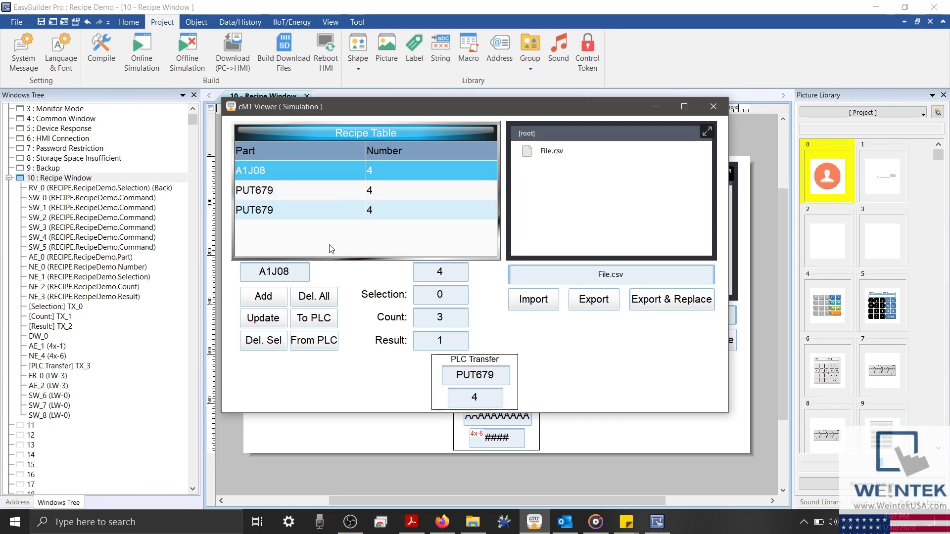
{"action": "left_click", "coordinate": [277, 341]}
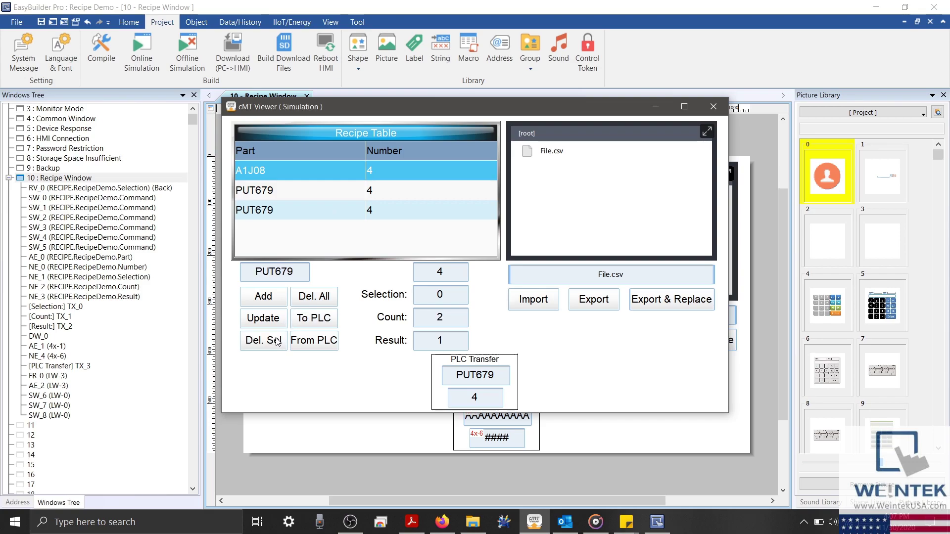
{"action": "left_click", "coordinate": [328, 297]}
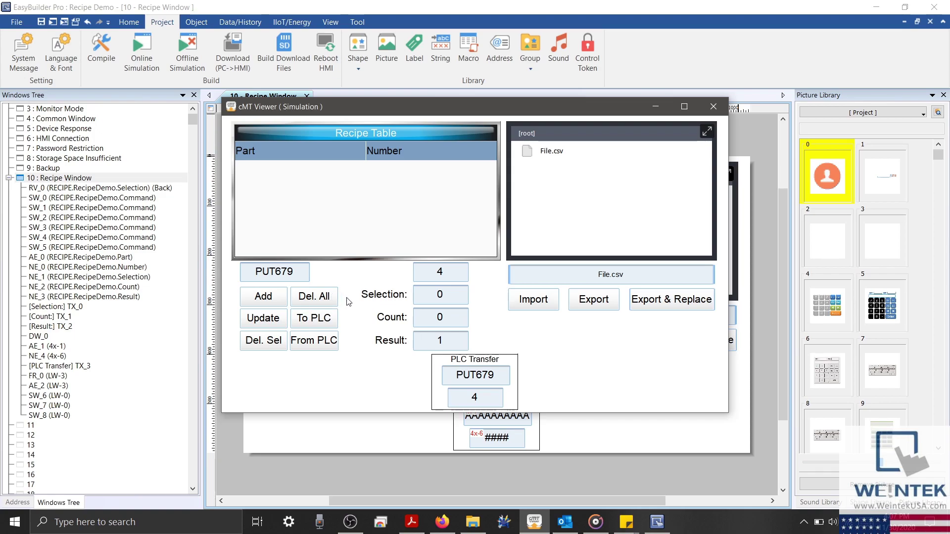
Import the three recipes back from File.csv, then switch to Firefox.
{"action": "left_click", "coordinate": [557, 154]}
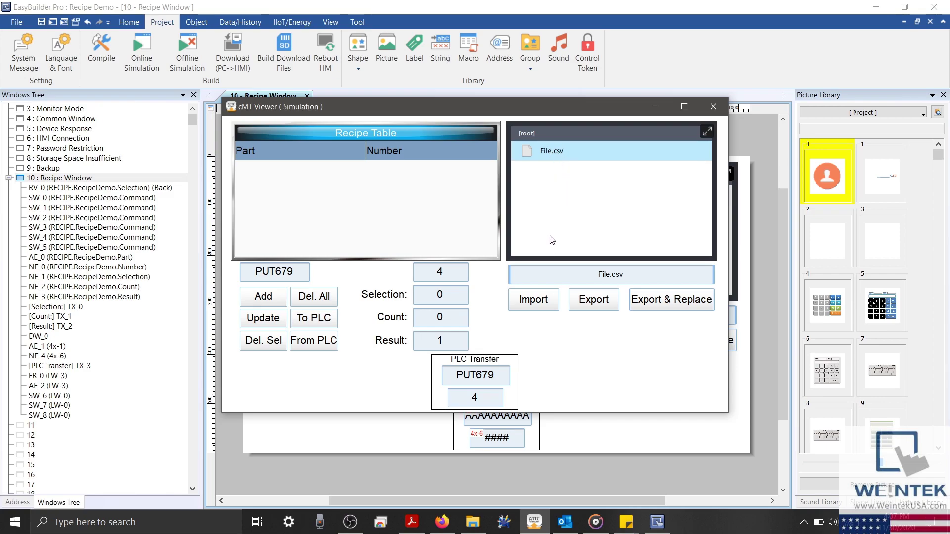
{"action": "left_click", "coordinate": [551, 304]}
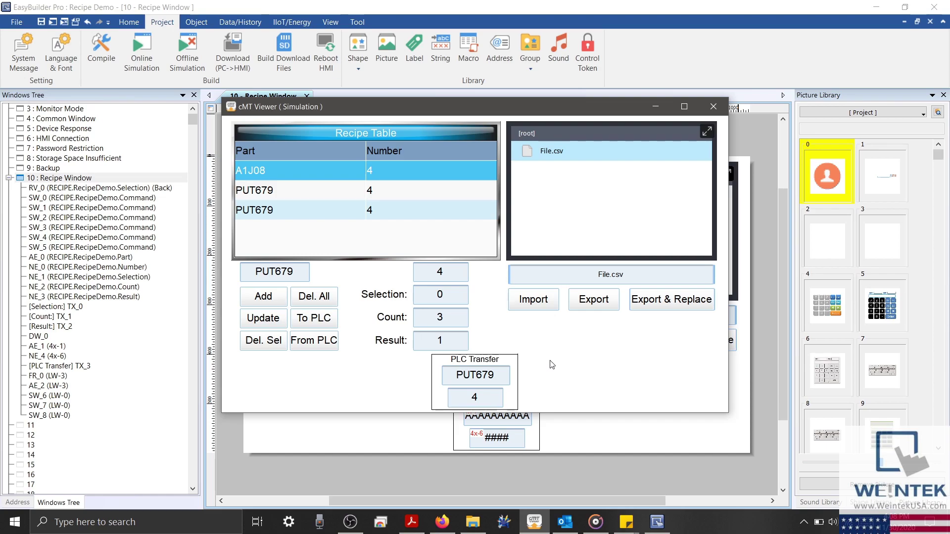
{"action": "left_click", "coordinate": [451, 520]}
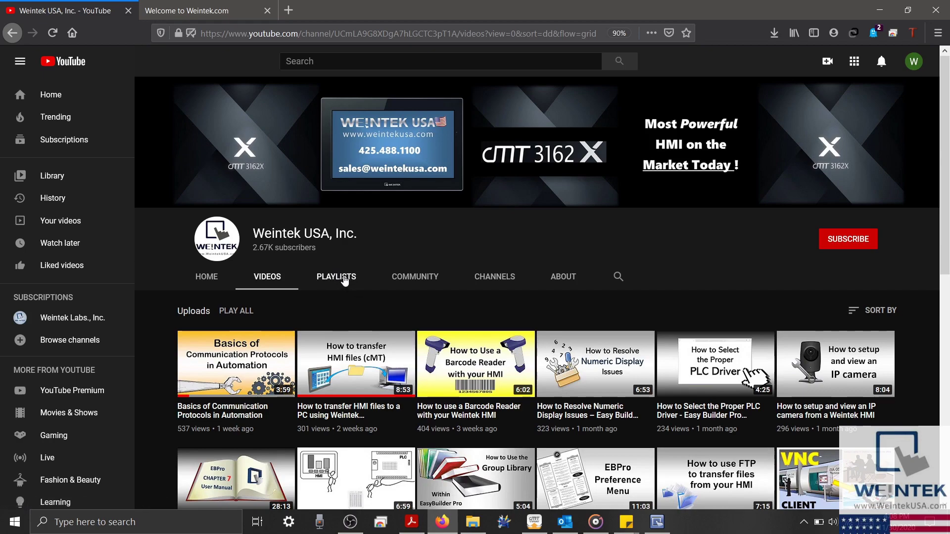
Show the Weintek Download page and scroll to cMT Viewer (PC) 2.13.27 and EasyAccess 2.0.
{"action": "left_click", "coordinate": [230, 11]}
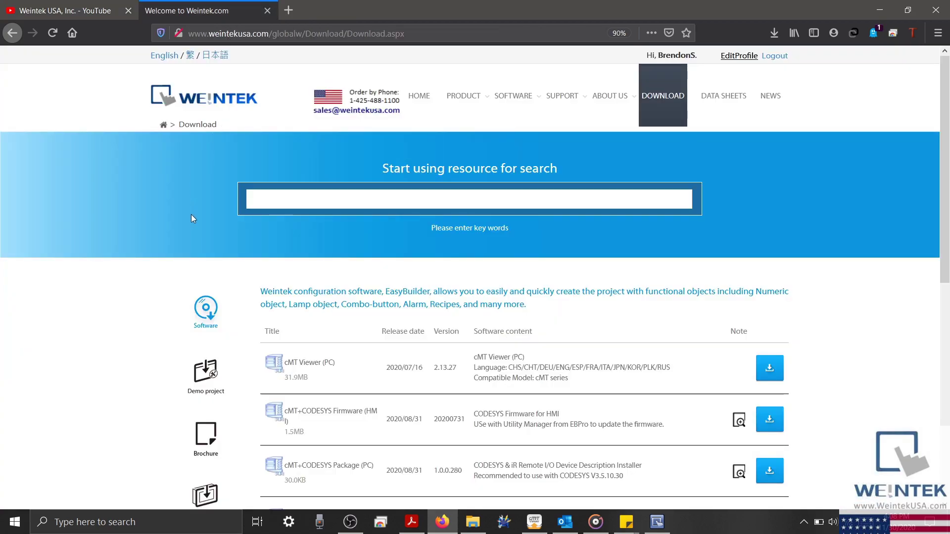
{"action": "scroll", "coordinate": [192, 219], "scroll_direction": "down", "scroll_amount": 1}
{"action": "scroll", "coordinate": [179, 230], "scroll_direction": "down", "scroll_amount": 1}
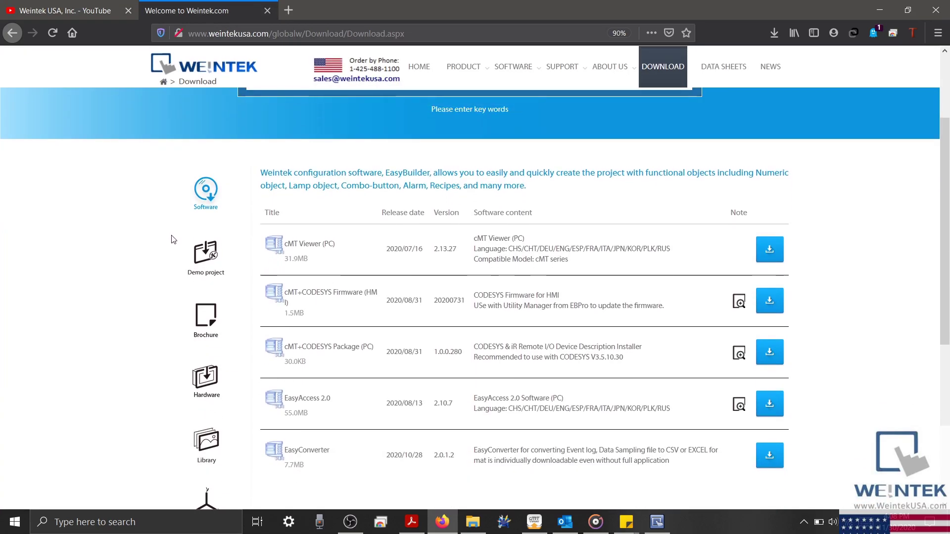